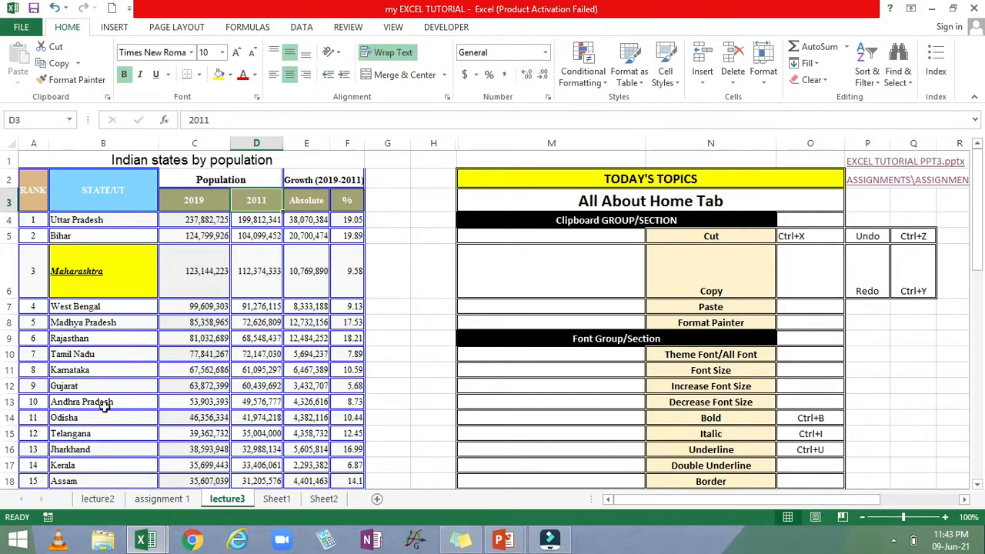
pyautogui.scroll(-7, 104, 408)
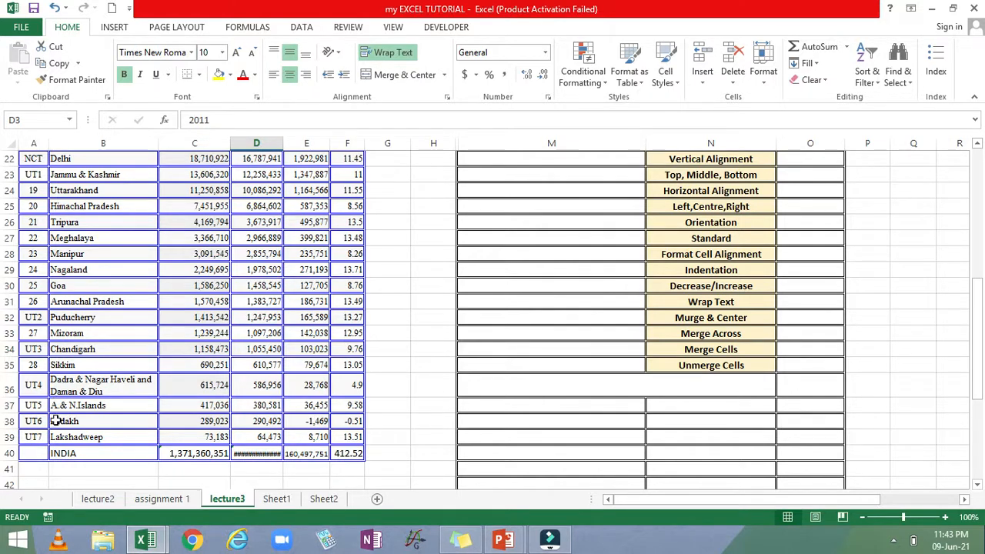
pyautogui.scroll(7, 58, 408)
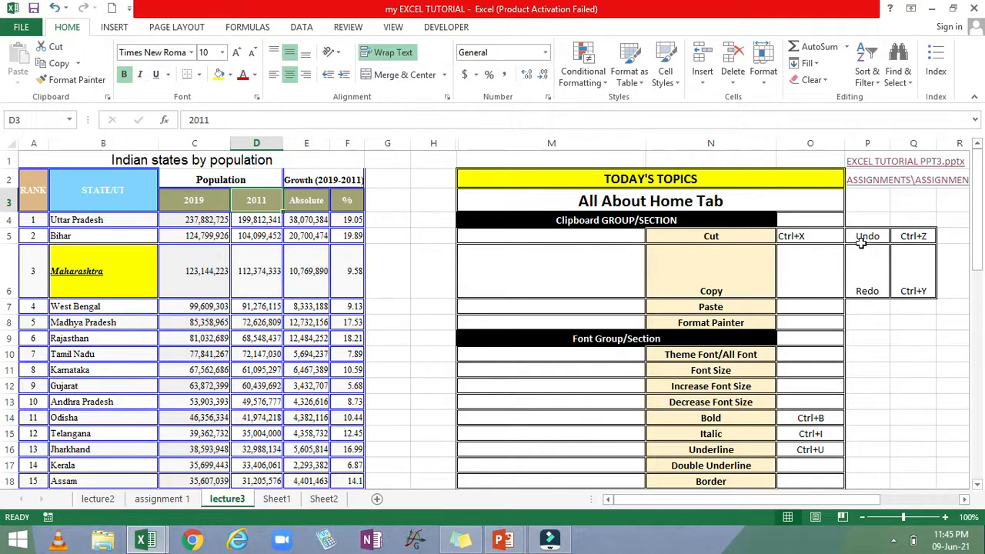
pyautogui.click(795, 239)
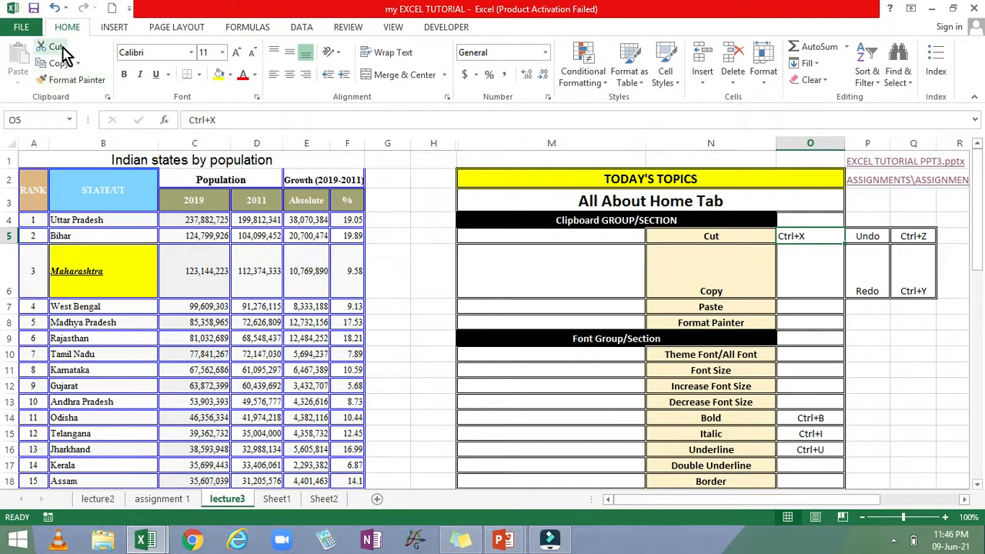
# - Cut Uttar Pradesh from cell B4 and paste it into cell M7 beside the Paste topic
pyautogui.click(78, 220)
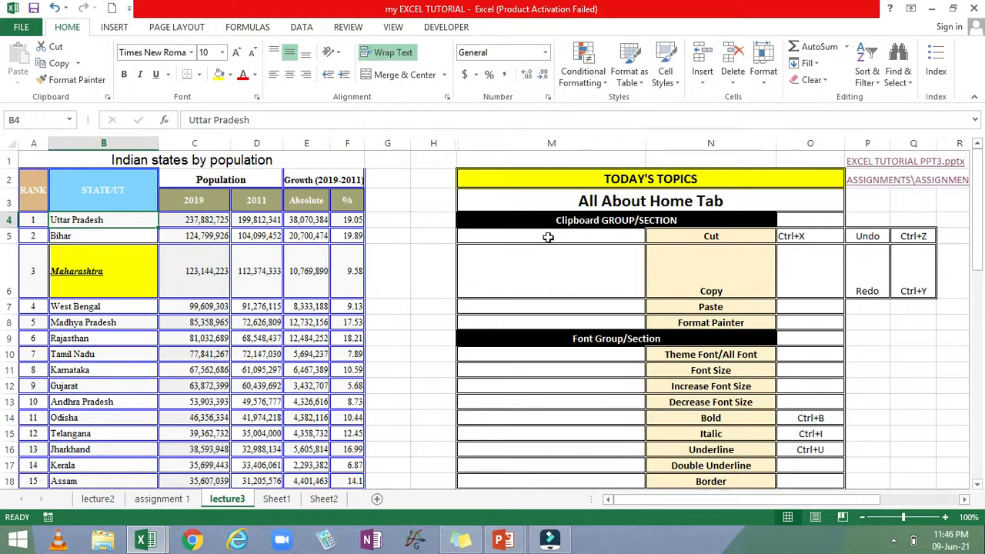
pyautogui.click(567, 306)
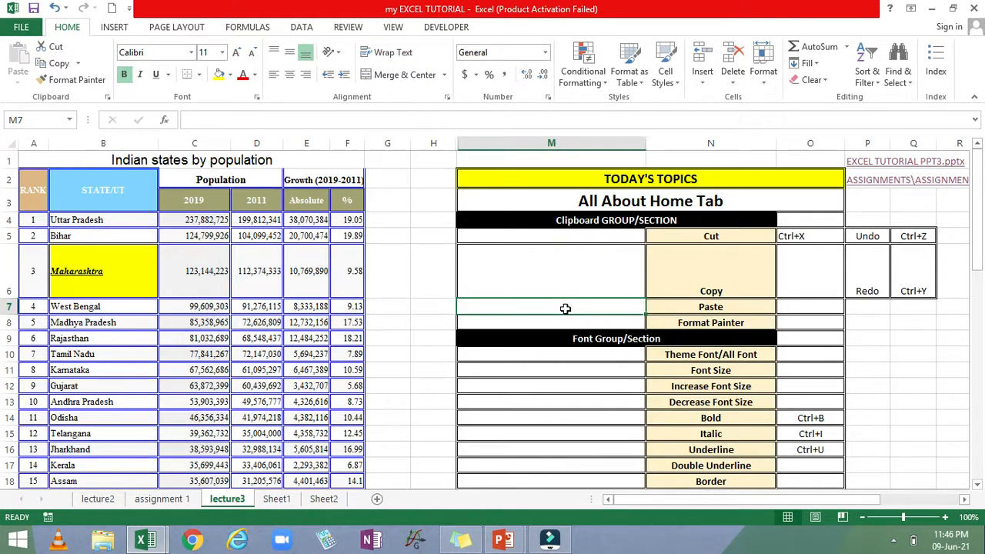
pyautogui.click(81, 221)
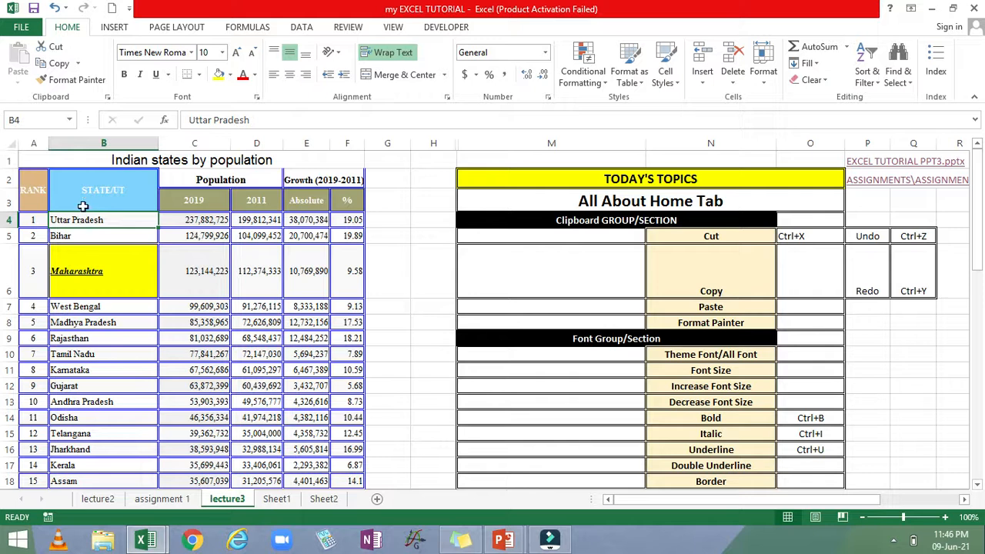
pyautogui.click(57, 48)
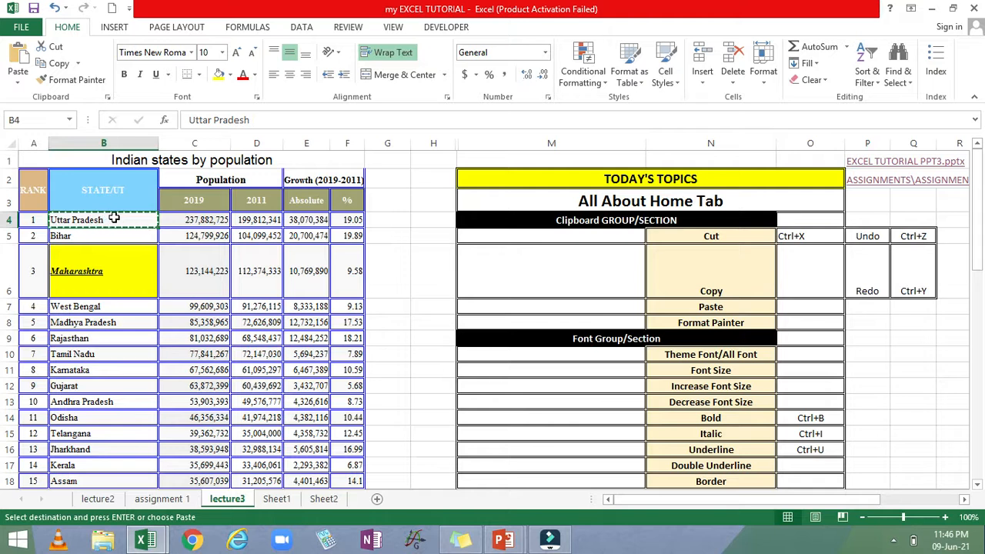
pyautogui.click(558, 307)
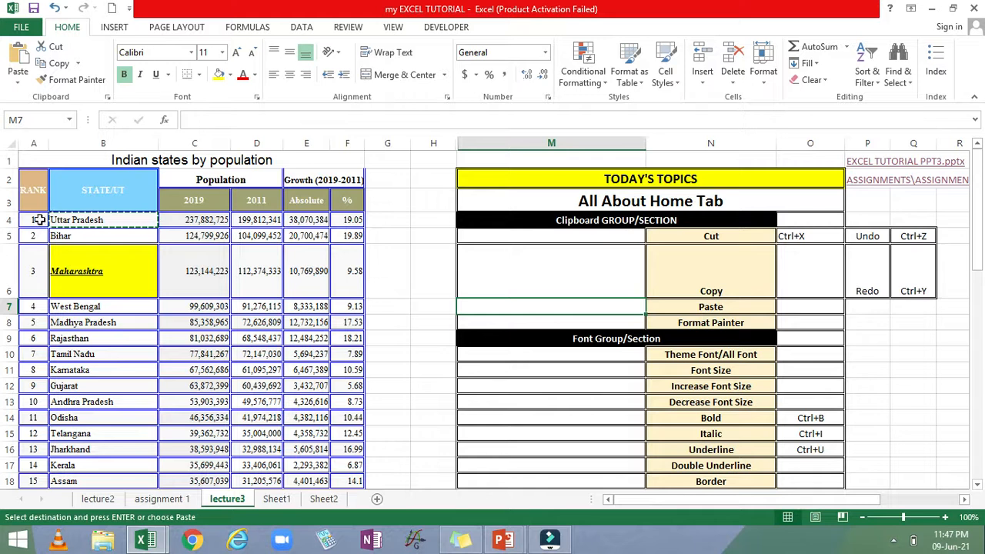
pyautogui.click(71, 219)
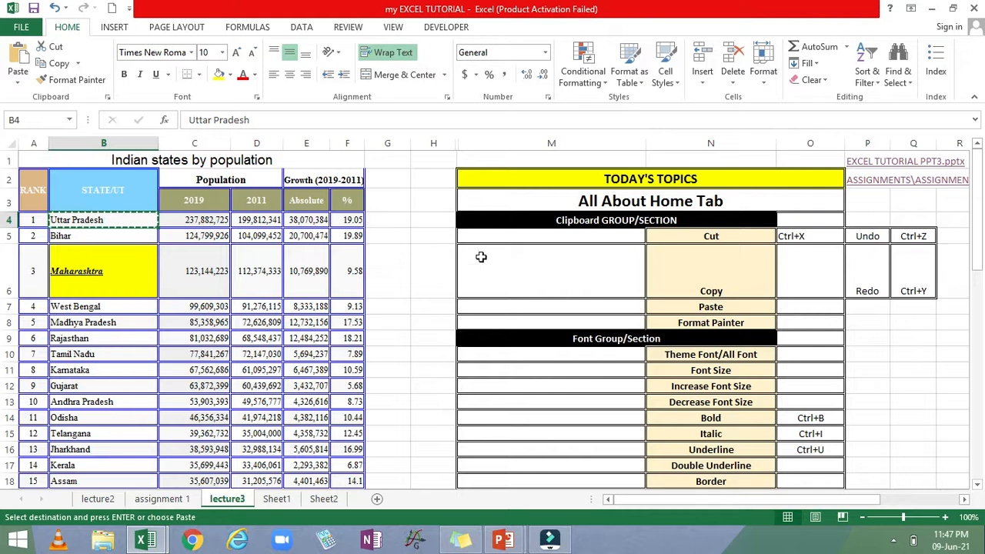
pyautogui.click(530, 306)
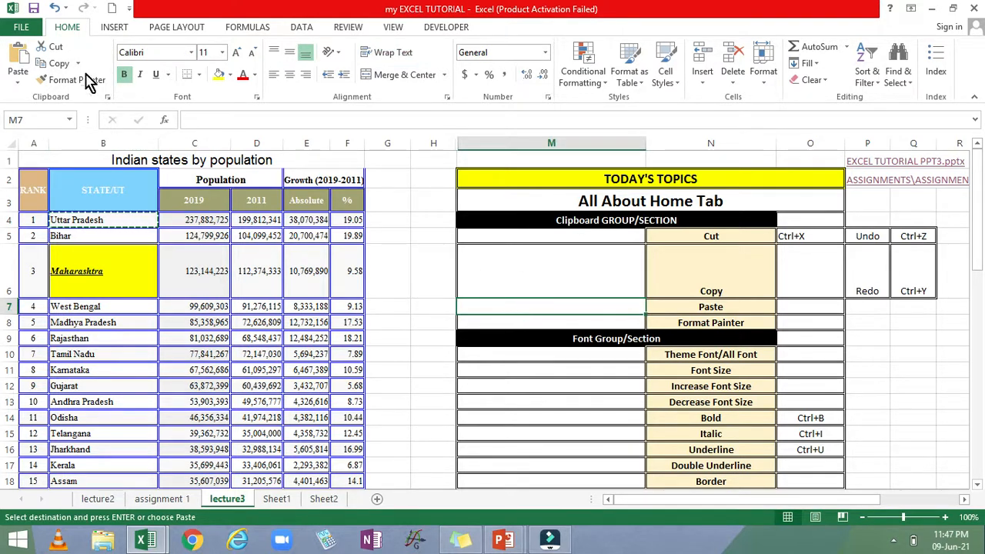
pyautogui.click(19, 55)
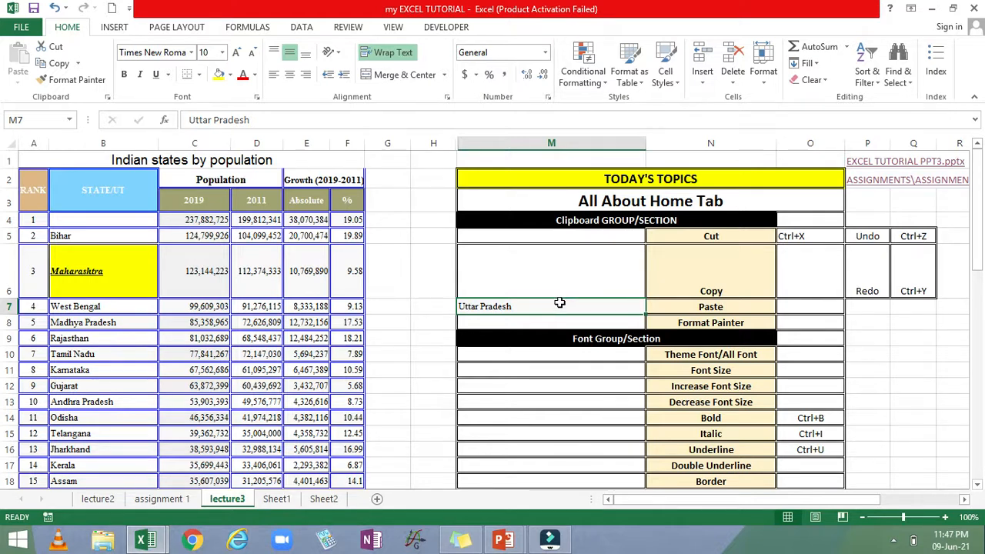
# - Enter Ctrl+V in cell O7 as the shortcut for the Paste topic
pyautogui.click(787, 305)
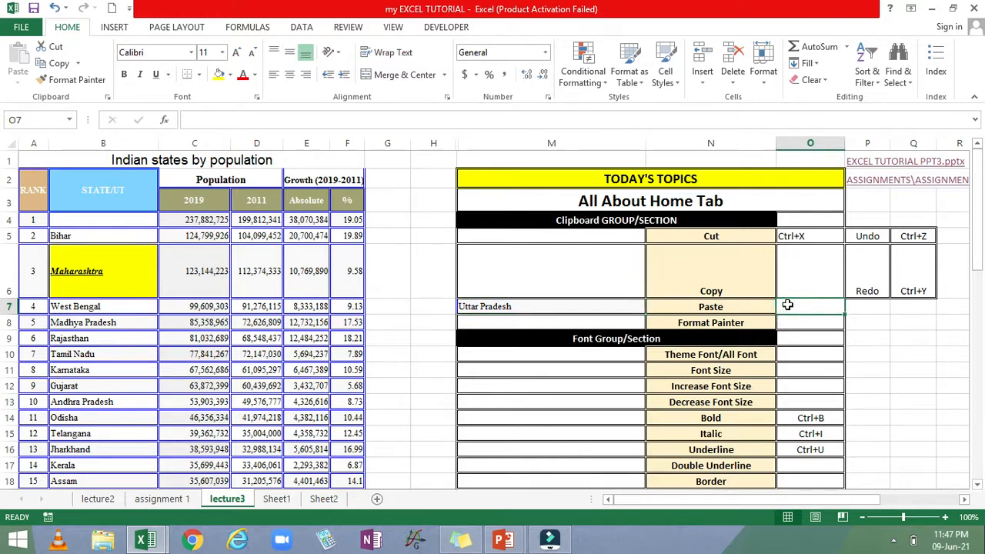
pyautogui.write('C')
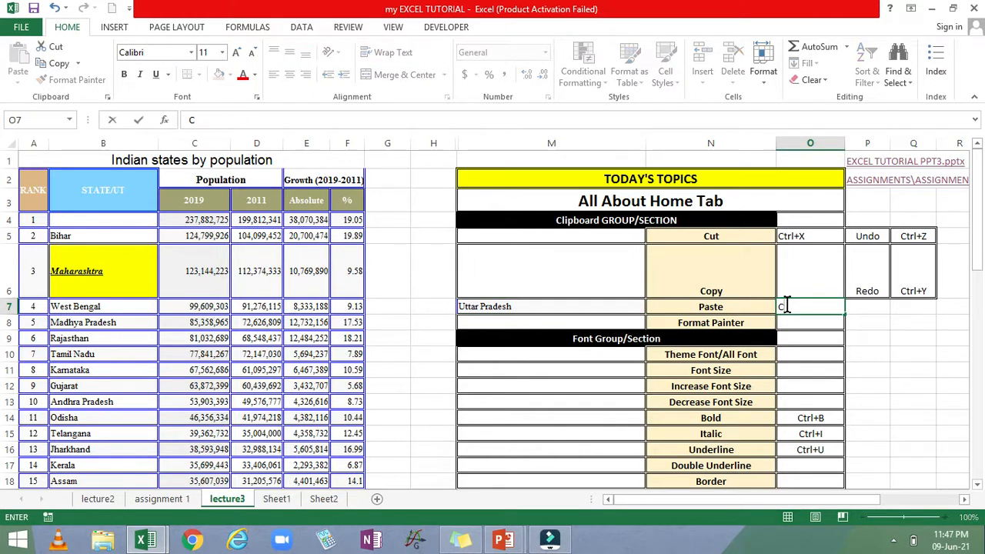
pyautogui.write('trl+v')
pyautogui.press('BackSpace')
pyautogui.write('V')
pyautogui.click(455, 382)
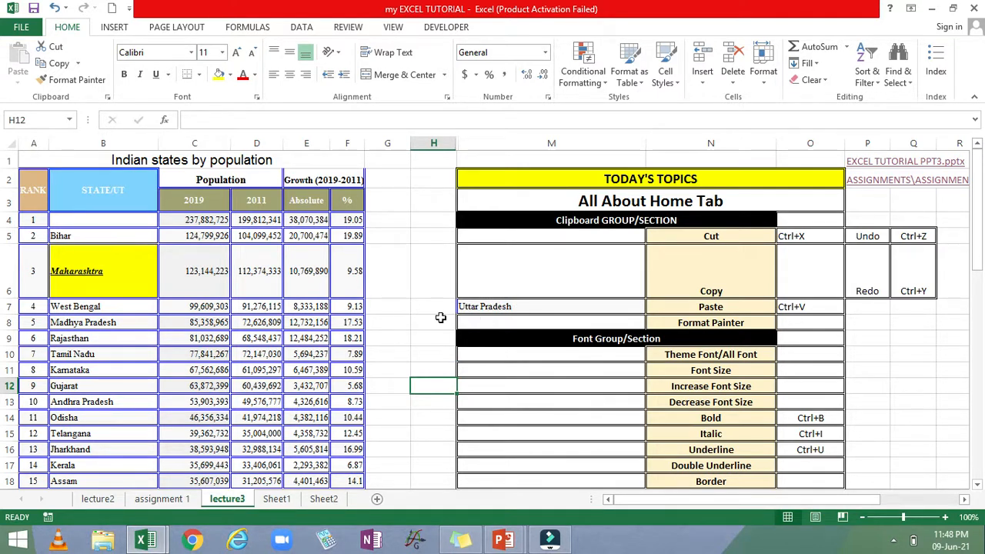
pyautogui.click(126, 222)
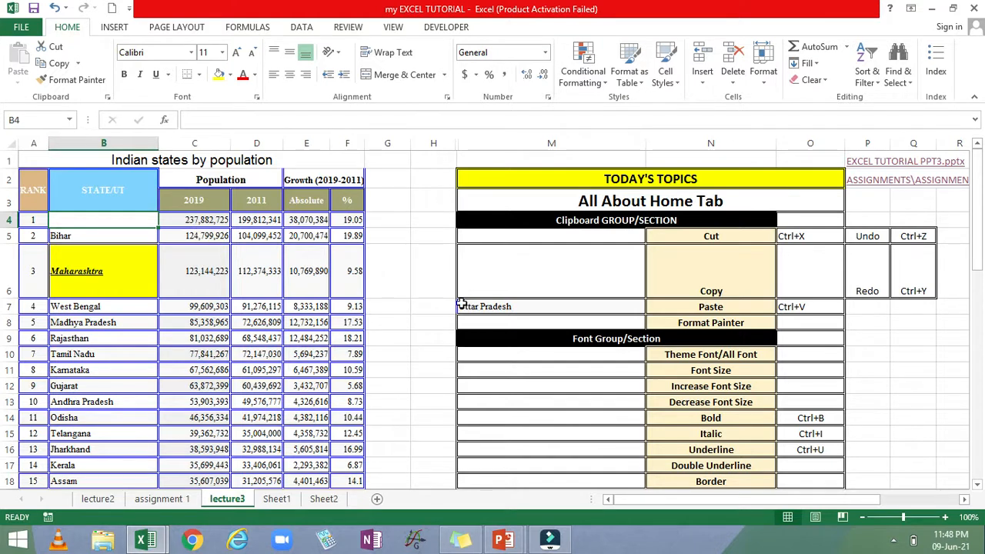
pyautogui.click(194, 221)
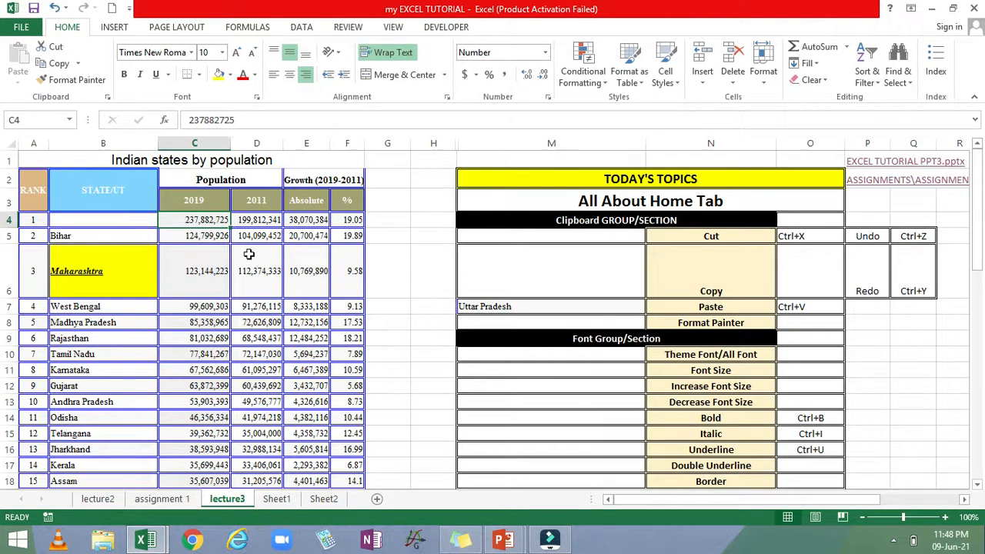
pyautogui.click(103, 225)
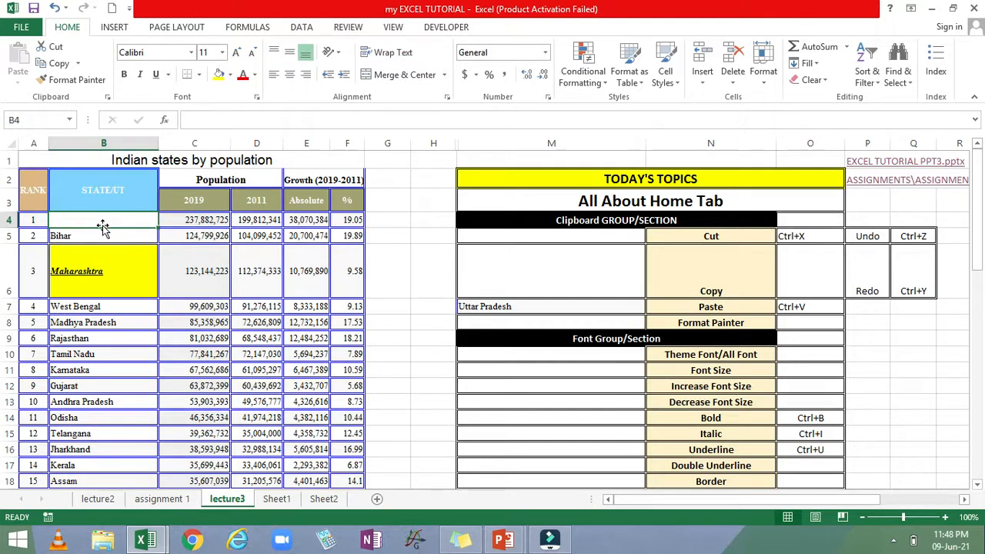
pyautogui.click(493, 306)
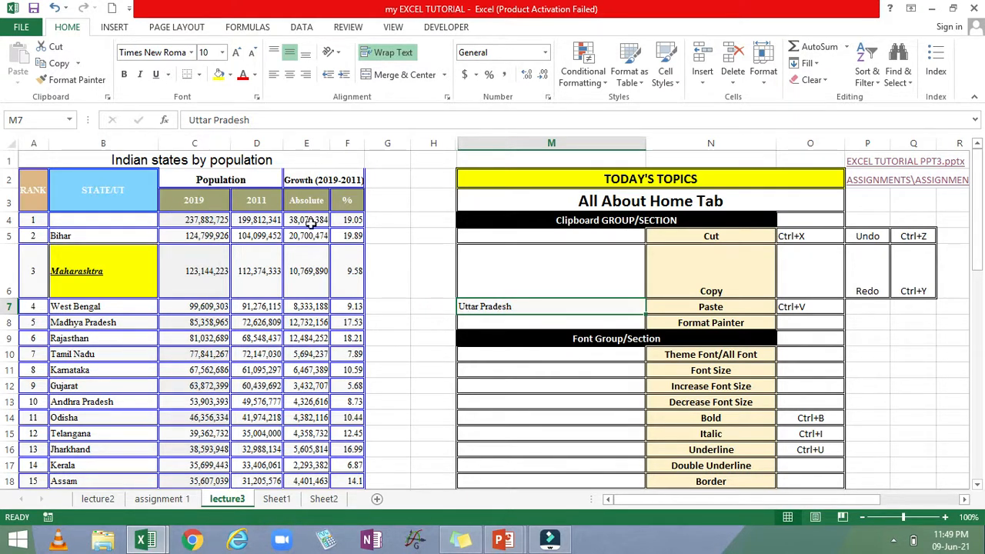
# - Undo the shortcut entry in O7 and the move of Uttar Pradesh, redoing the move once before undoing it again
pyautogui.click(54, 14)
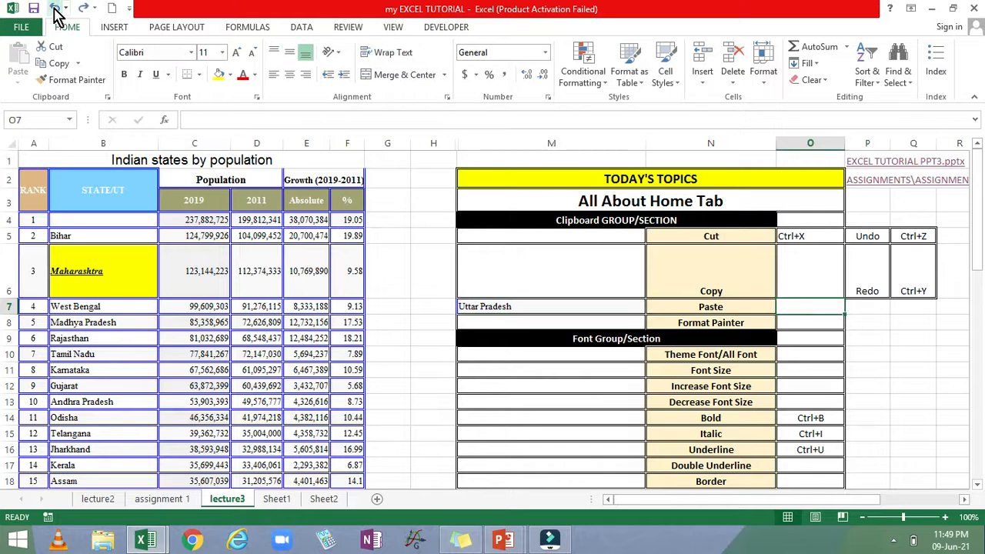
pyautogui.click(53, 14)
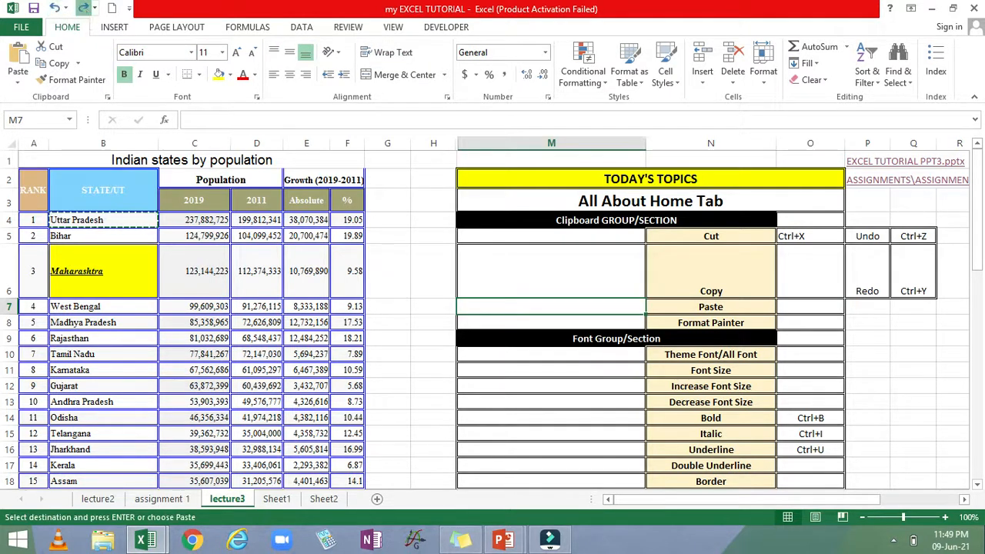
pyautogui.click(83, 14)
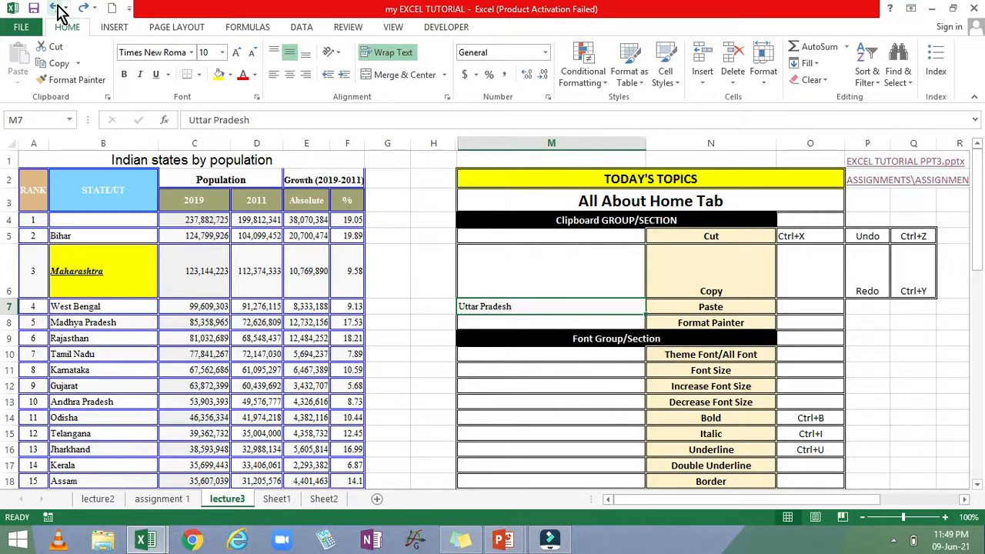
pyautogui.click(54, 11)
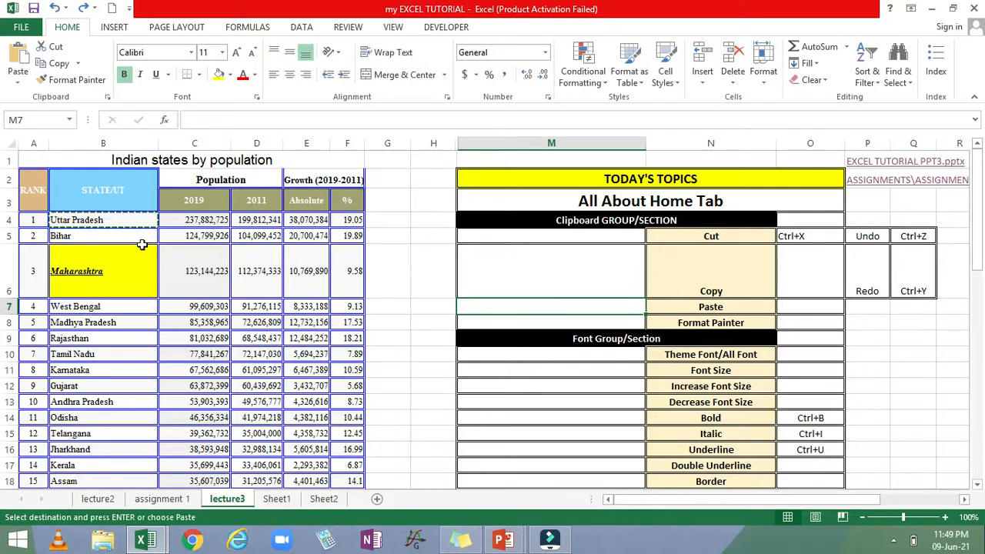
pyautogui.click(101, 223)
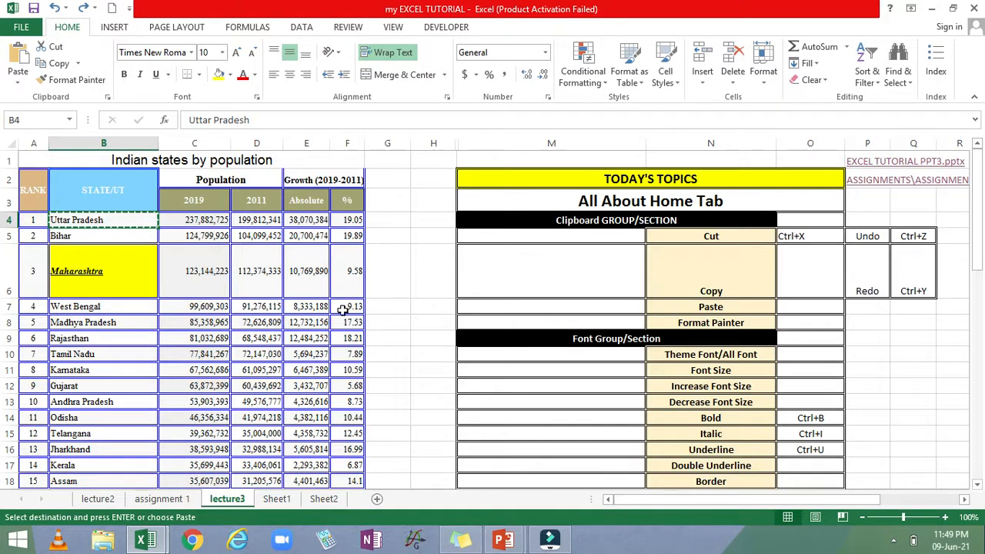
pyautogui.click(490, 309)
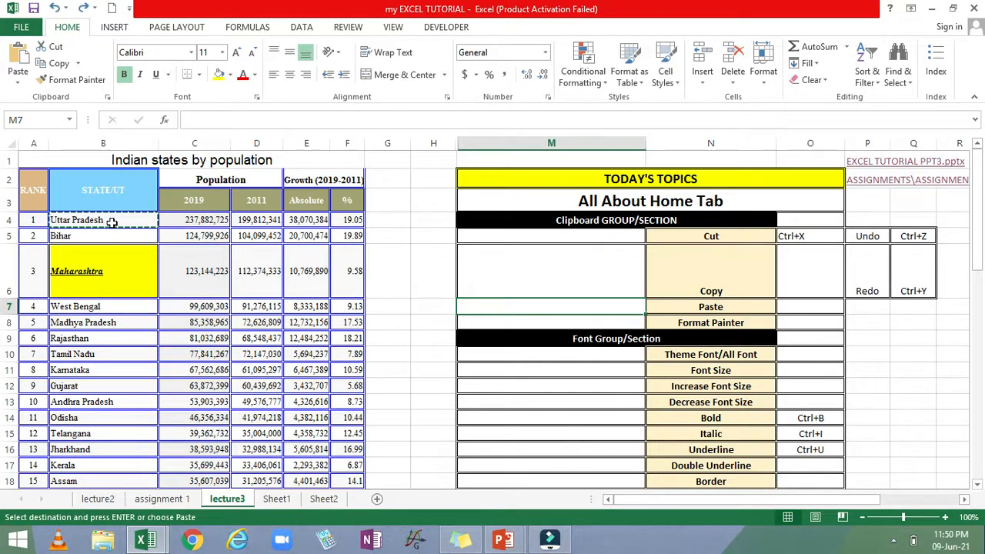
pyautogui.click(416, 279)
# - Enter 3, 4 and 6 in cells G6, G7 and G8
pyautogui.click(394, 274)
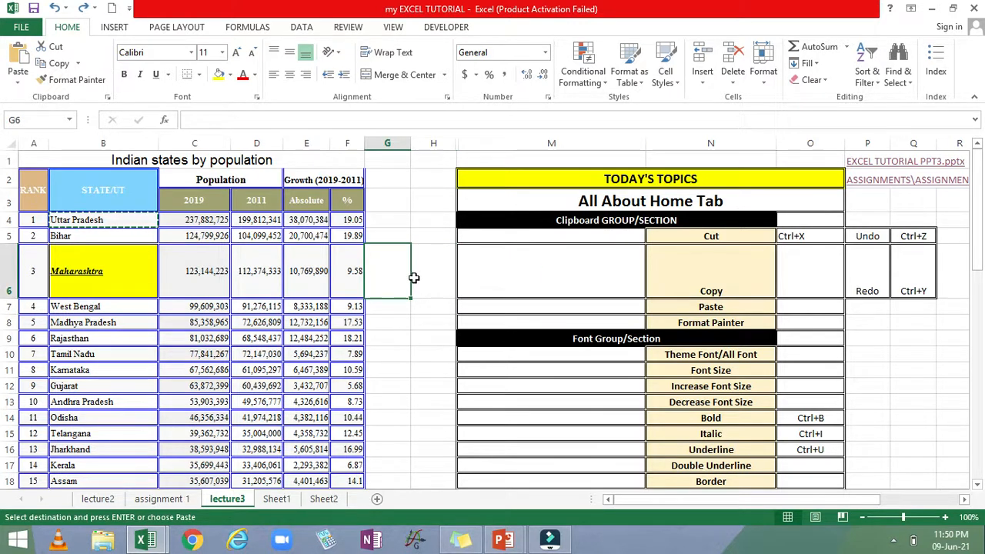
pyautogui.write('3')
pyautogui.click(401, 320)
pyautogui.click(396, 289)
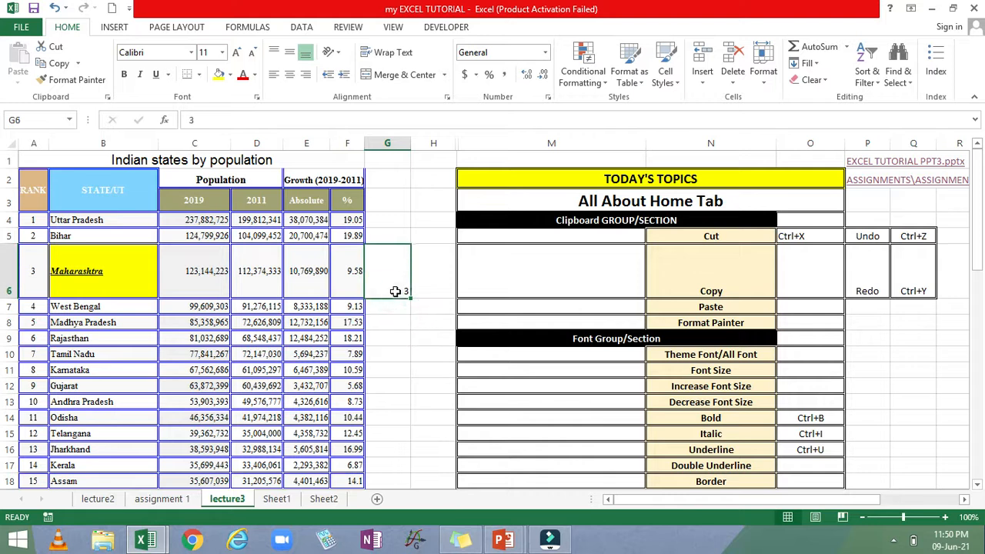
pyautogui.click(404, 308)
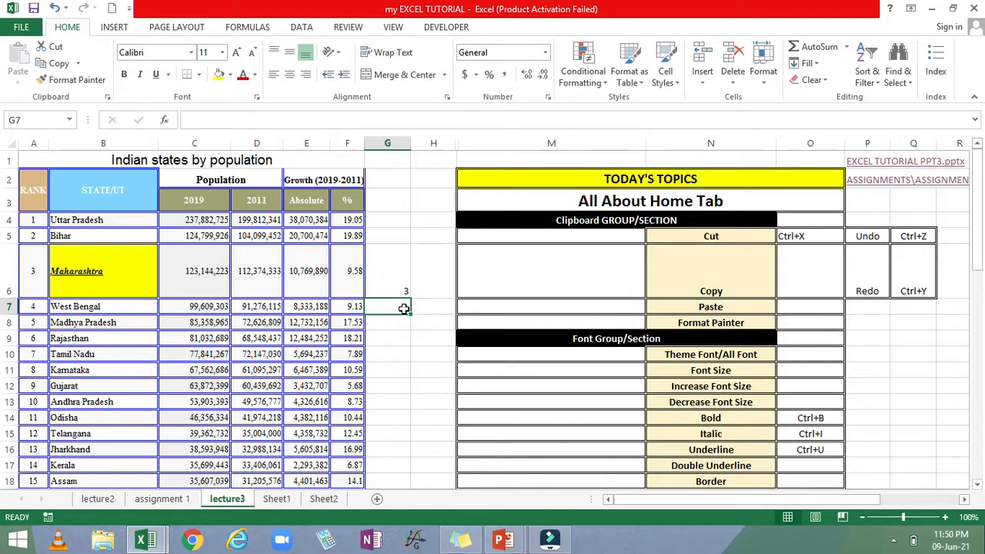
pyautogui.write('4')
pyautogui.click(398, 322)
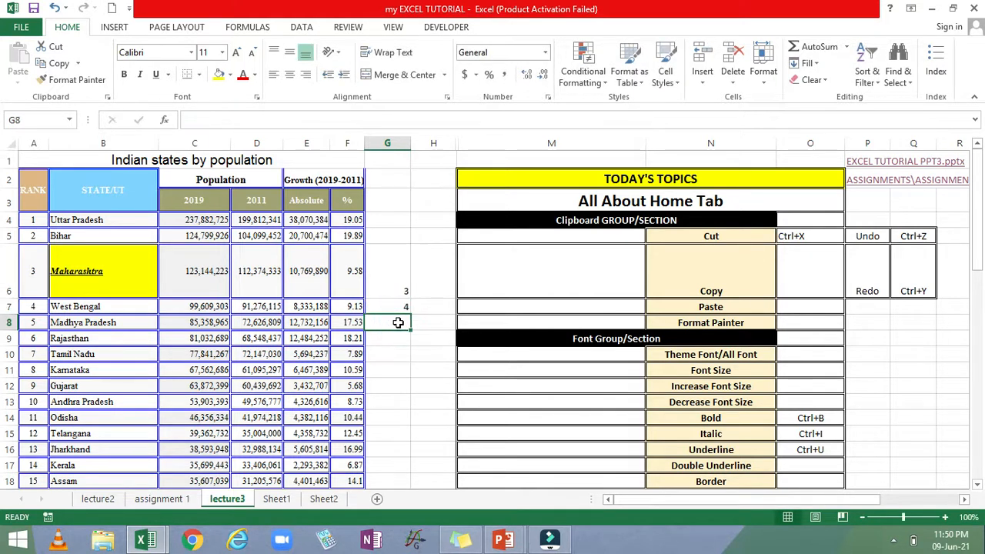
pyautogui.write('6')
pyautogui.click(402, 354)
pyautogui.click(397, 323)
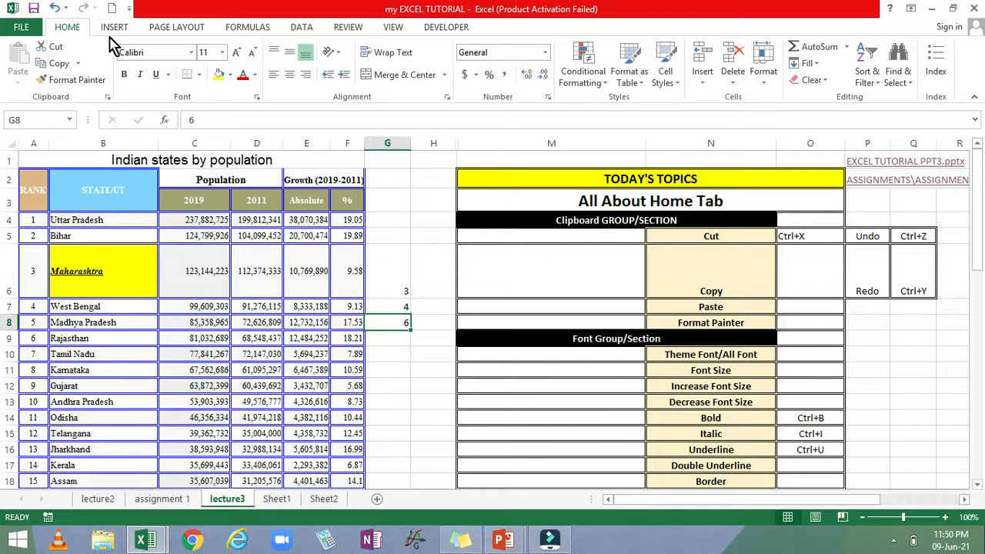
# - Undo the number entries in column G one by one, and redo them through the 6 in G8
pyautogui.click(55, 9)
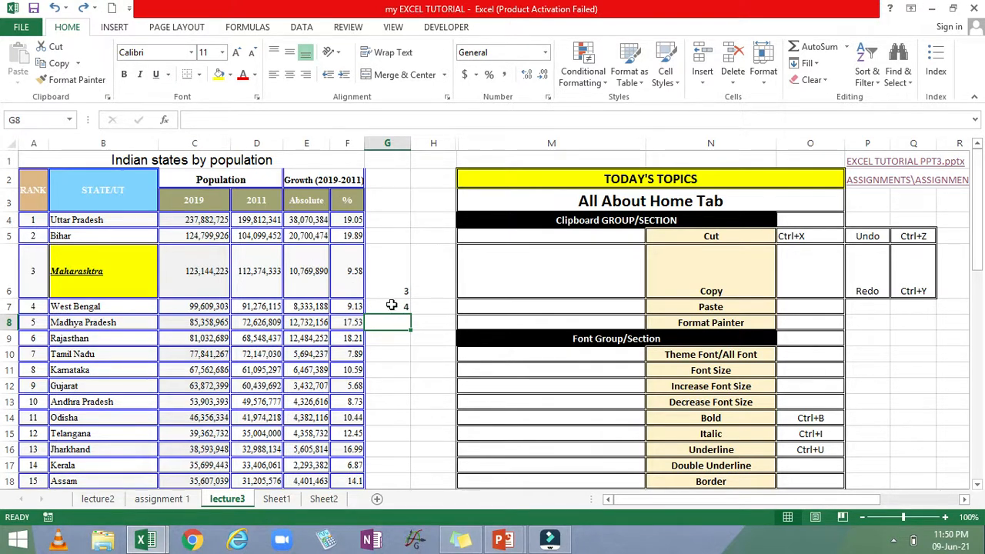
pyautogui.click(54, 7)
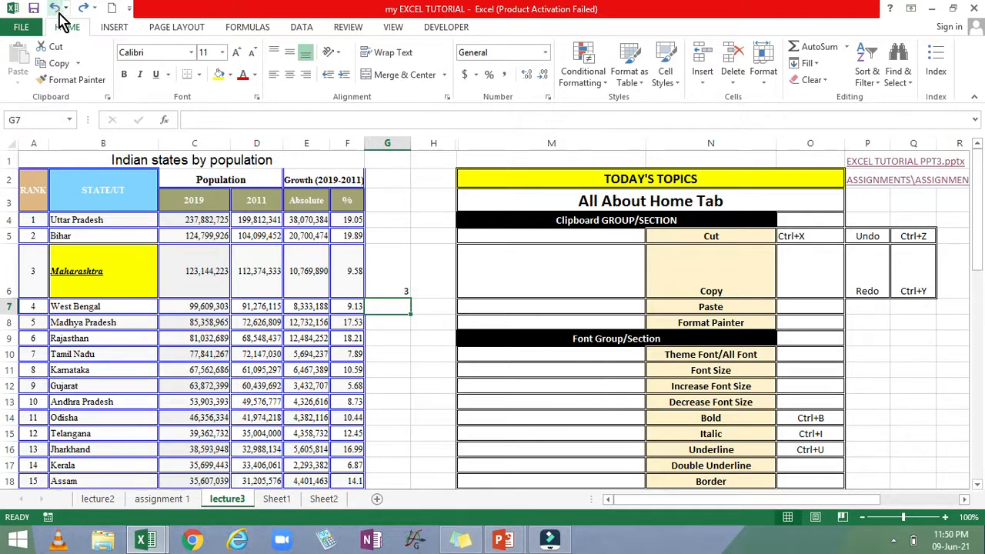
pyautogui.click(57, 9)
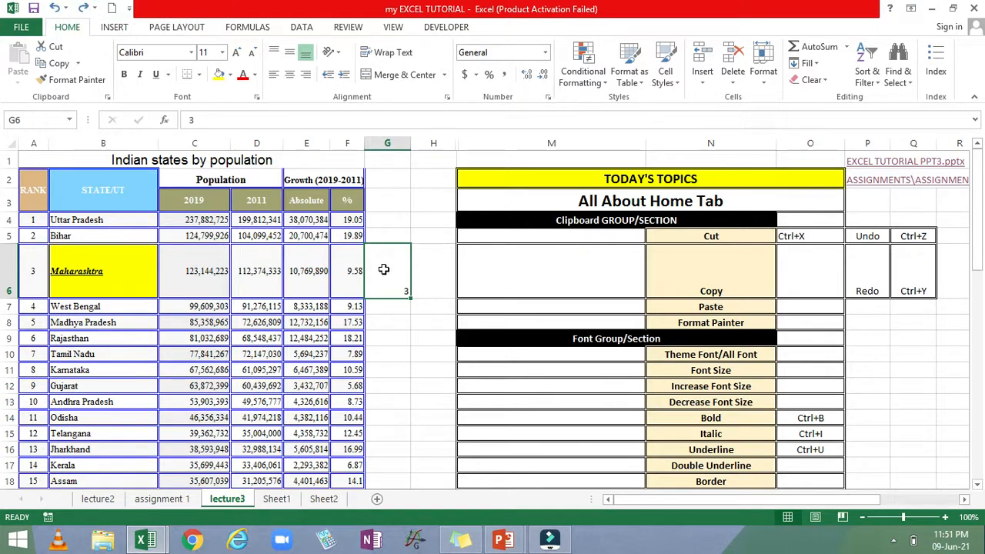
pyautogui.click(82, 9)
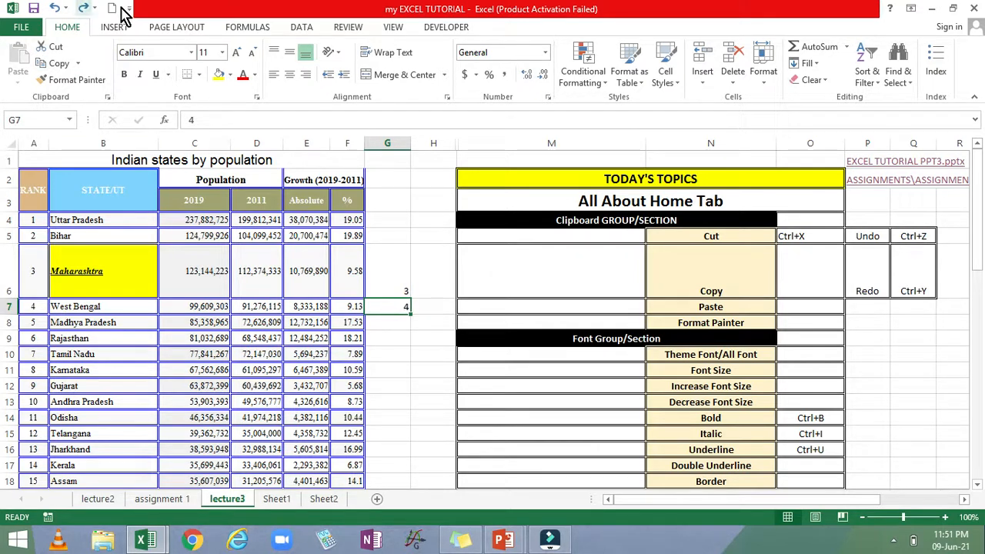
pyautogui.click(82, 9)
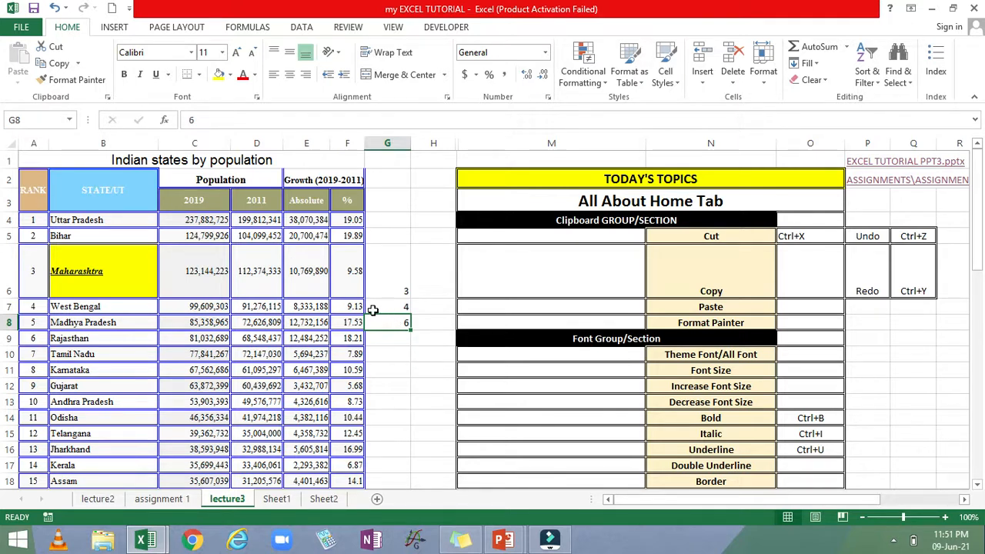
pyautogui.click(882, 237)
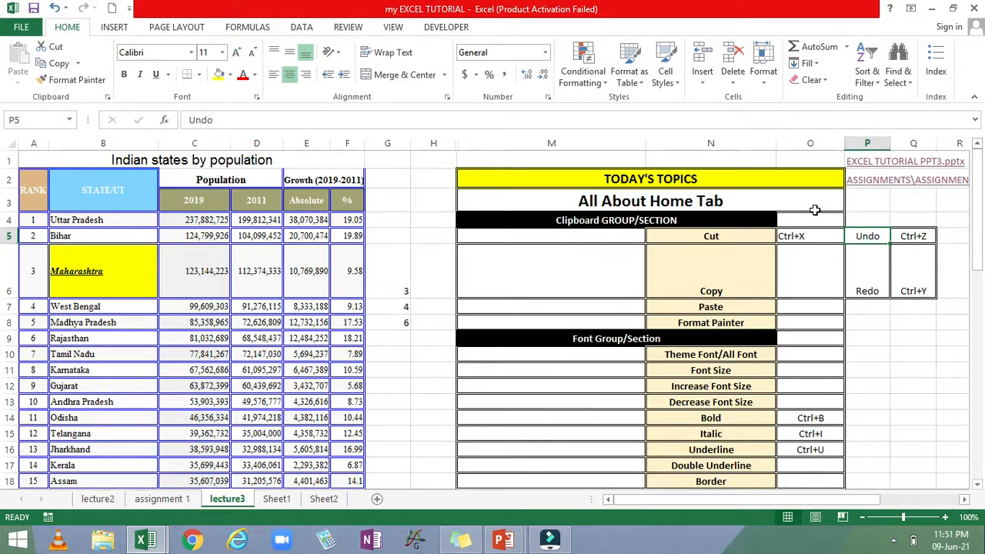
# - Undo the number entries in cells G6, G7 and G8
pyautogui.hotkey('ctrl', 'z')
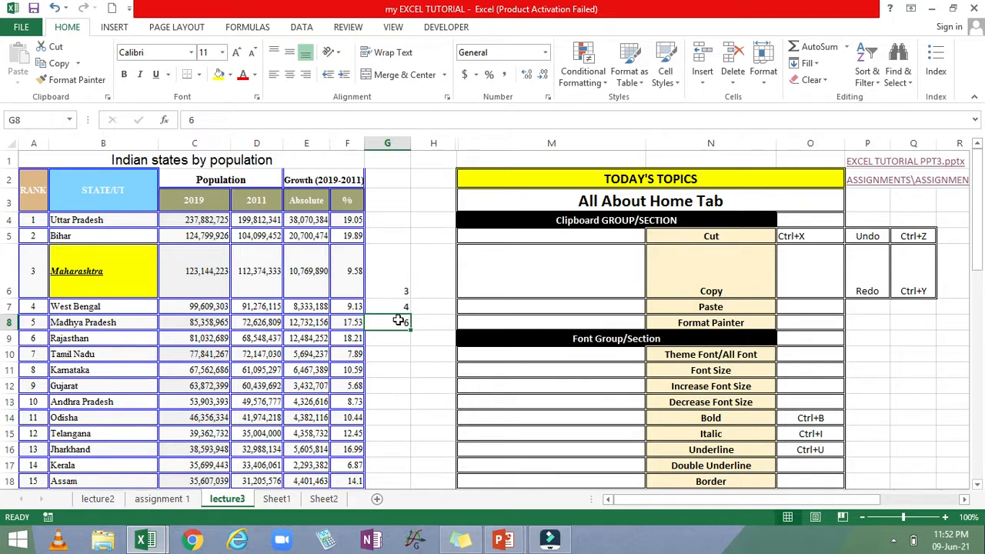
pyautogui.click(395, 278)
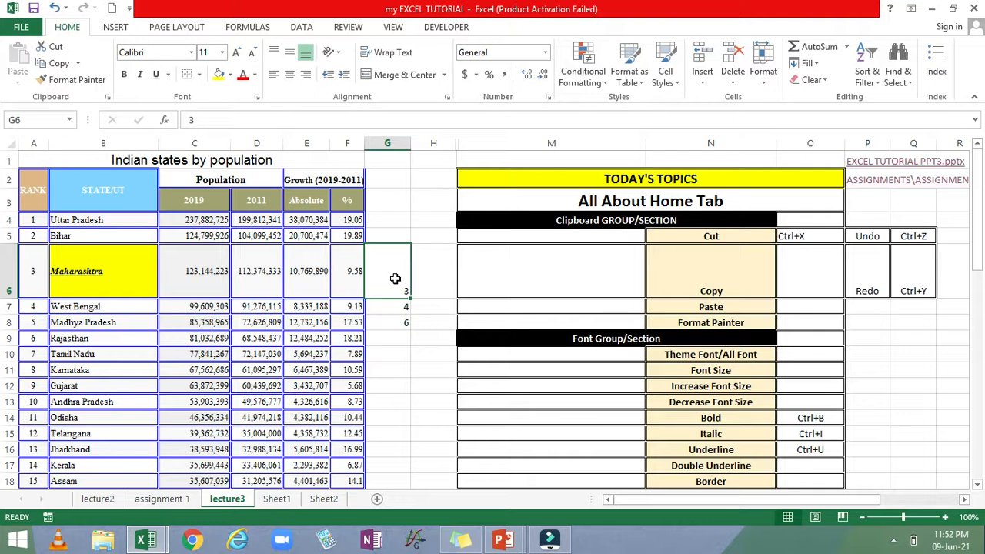
pyautogui.hotkey('ctrl', 'z')
pyautogui.hotkey('ctrl', 'z')
pyautogui.hotkey('ctrl', 'z')
pyautogui.click(711, 235)
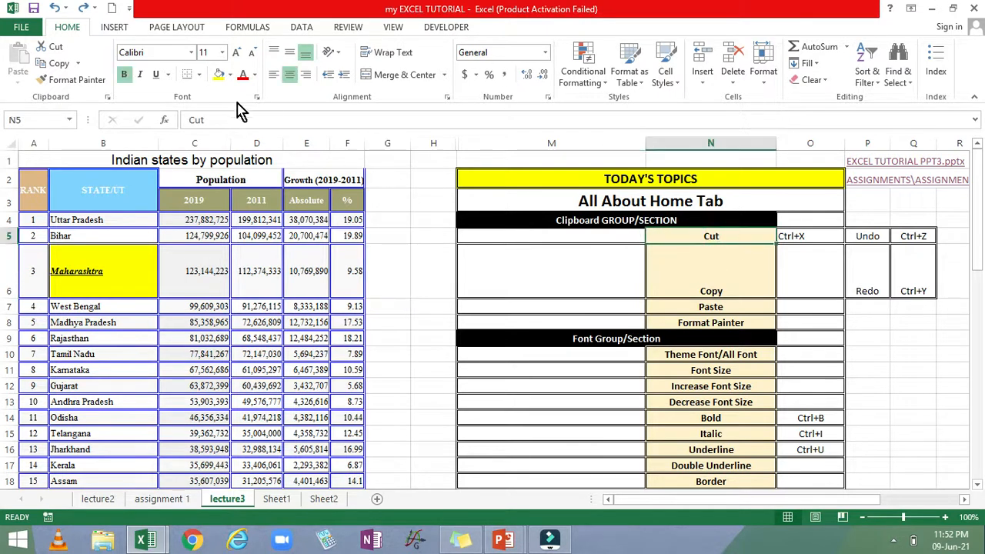
pyautogui.click(691, 284)
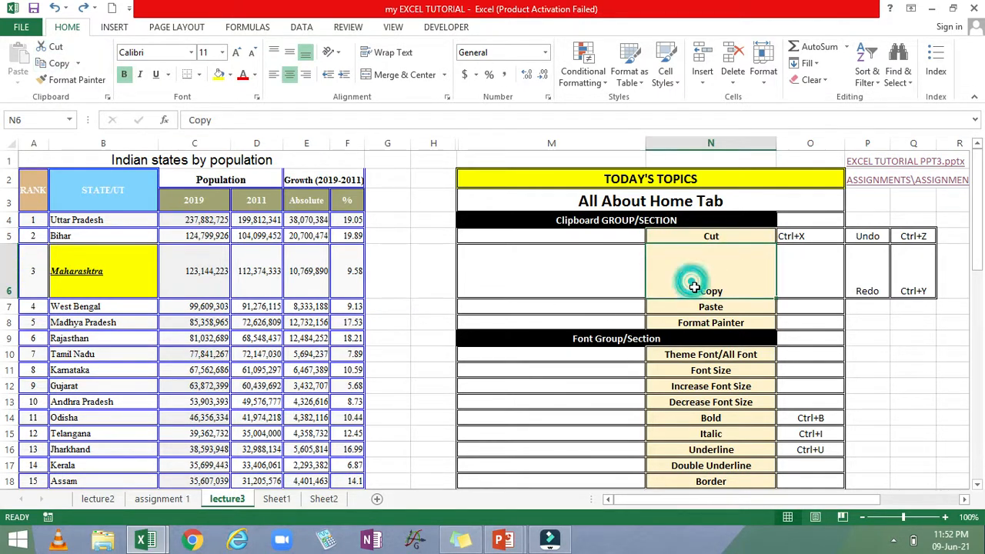
pyautogui.click(707, 304)
pyautogui.click(700, 285)
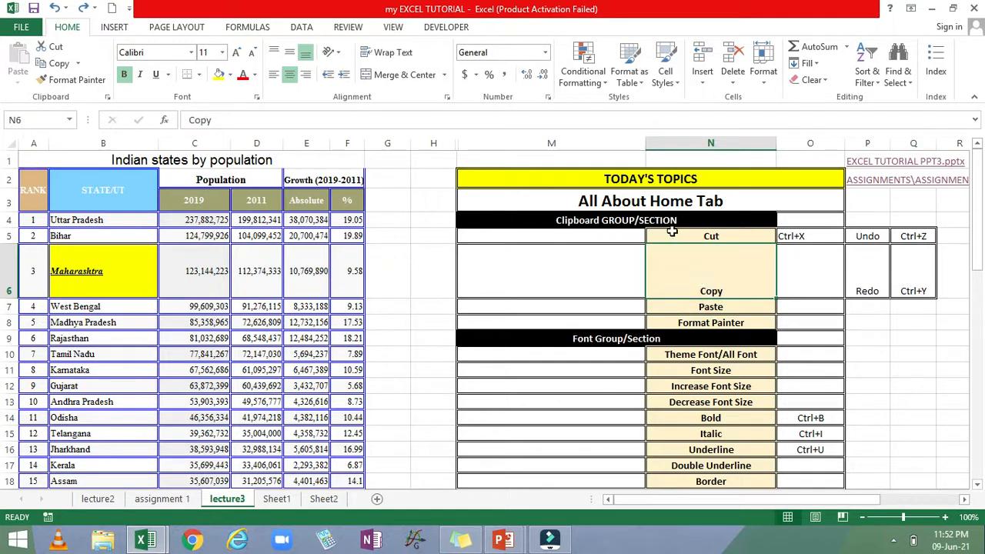
pyautogui.click(82, 220)
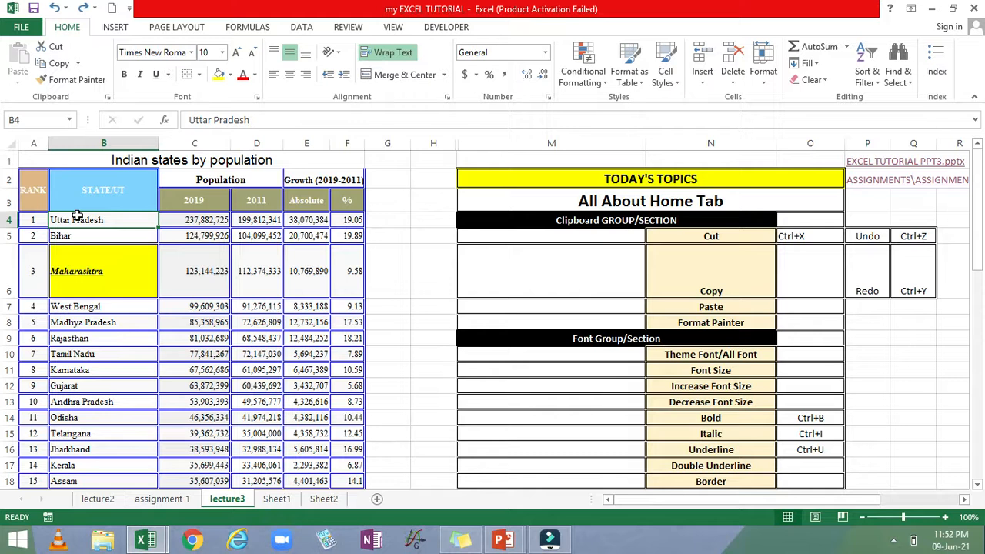
pyautogui.click(542, 290)
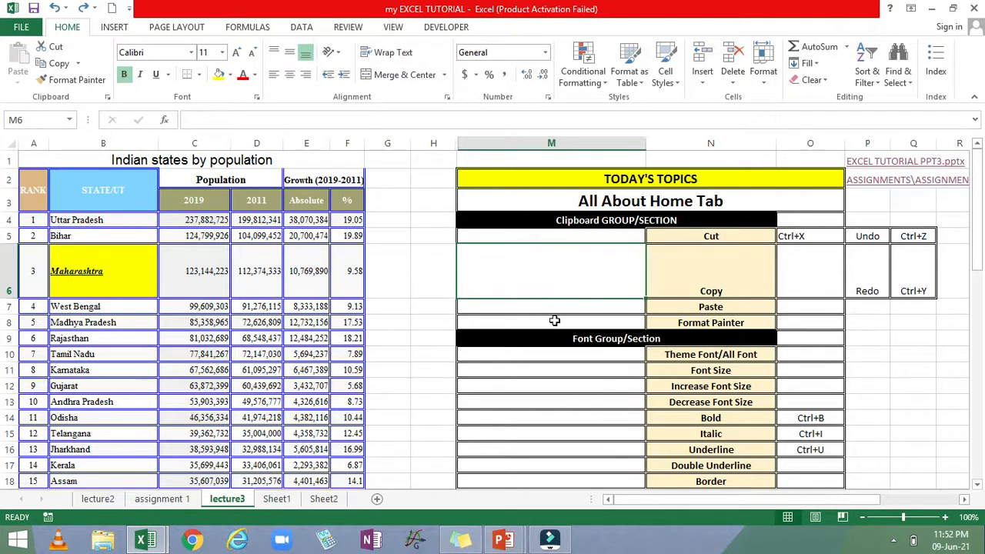
pyautogui.click(552, 314)
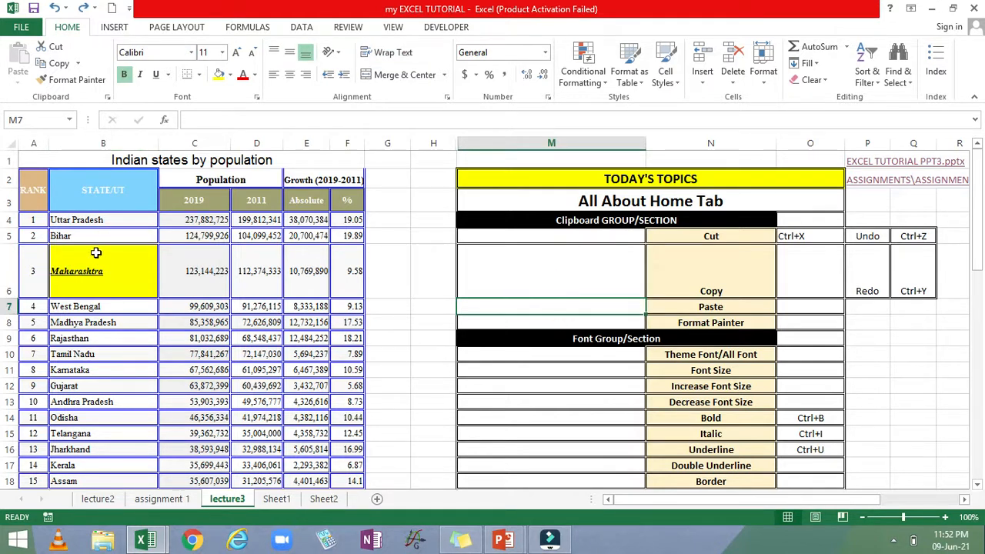
# - Copy Uttar Pradesh from cell B4 into cell M7 and undo the paste
pyautogui.click(88, 220)
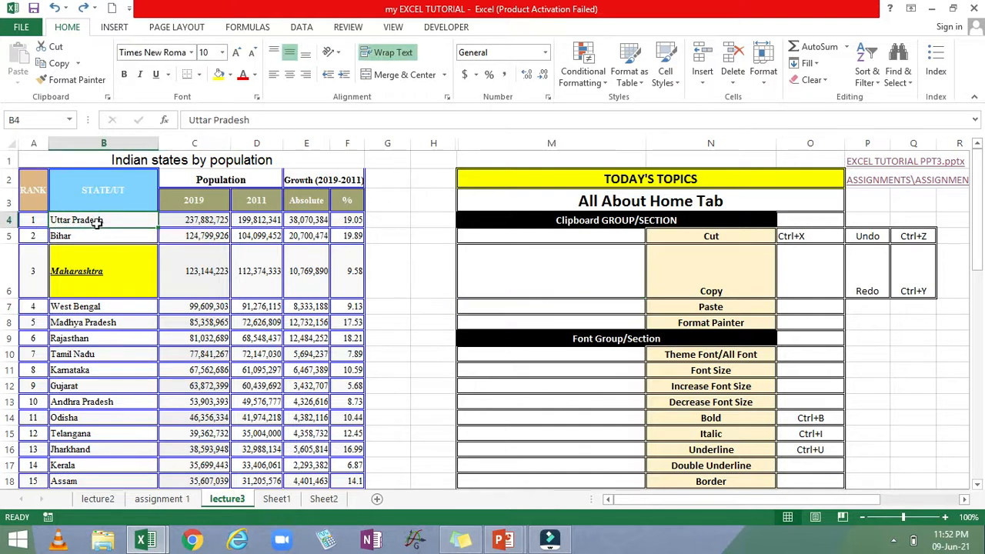
pyautogui.click(61, 66)
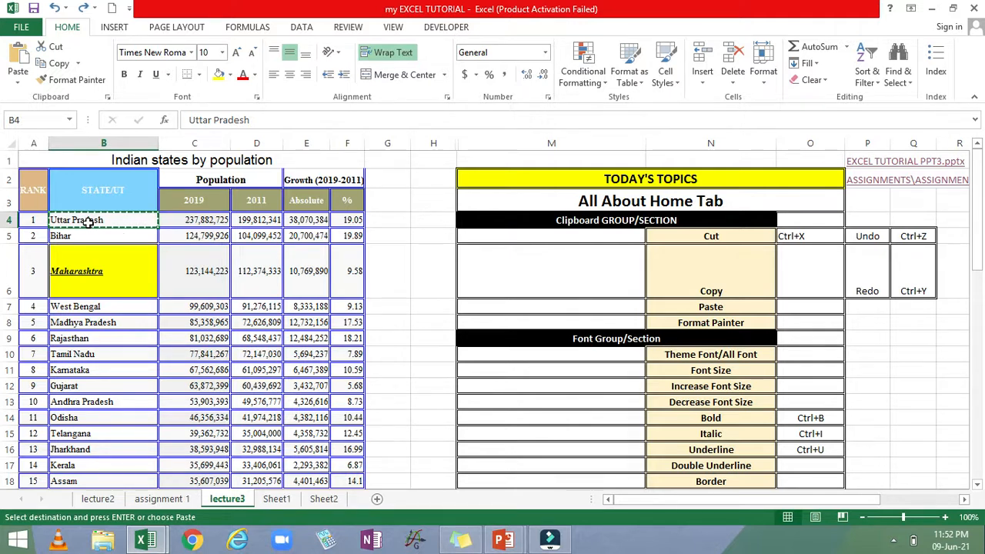
pyautogui.click(508, 309)
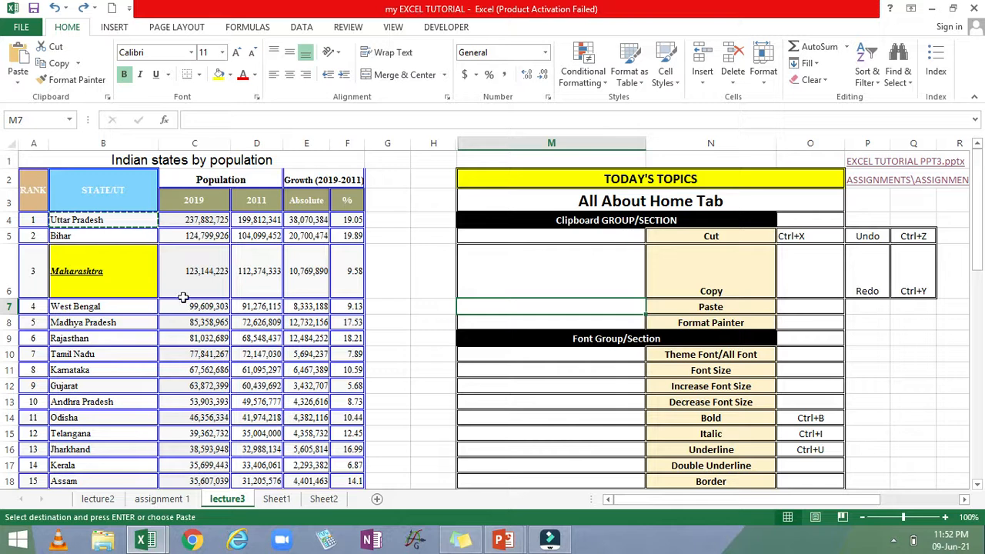
pyautogui.click(512, 308)
pyautogui.click(23, 62)
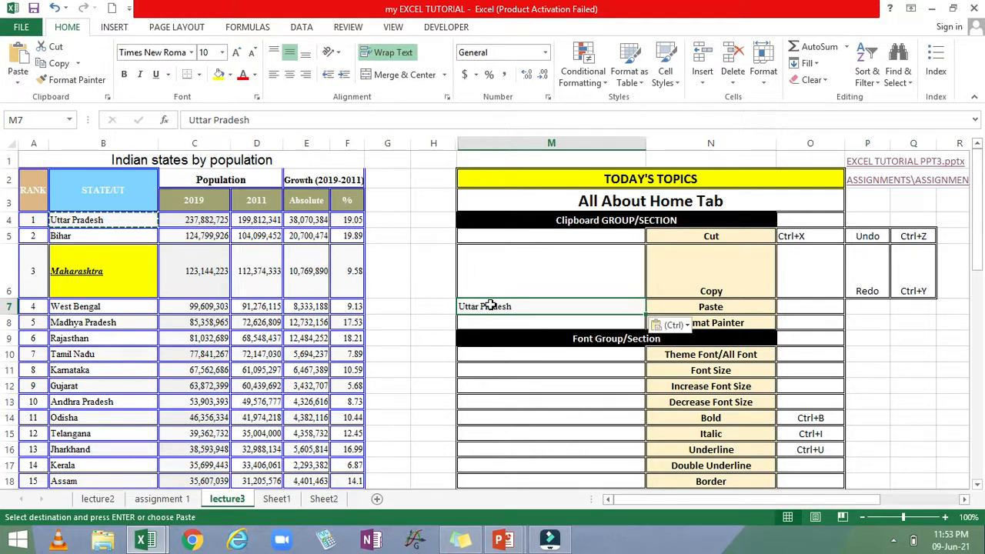
pyautogui.click(54, 10)
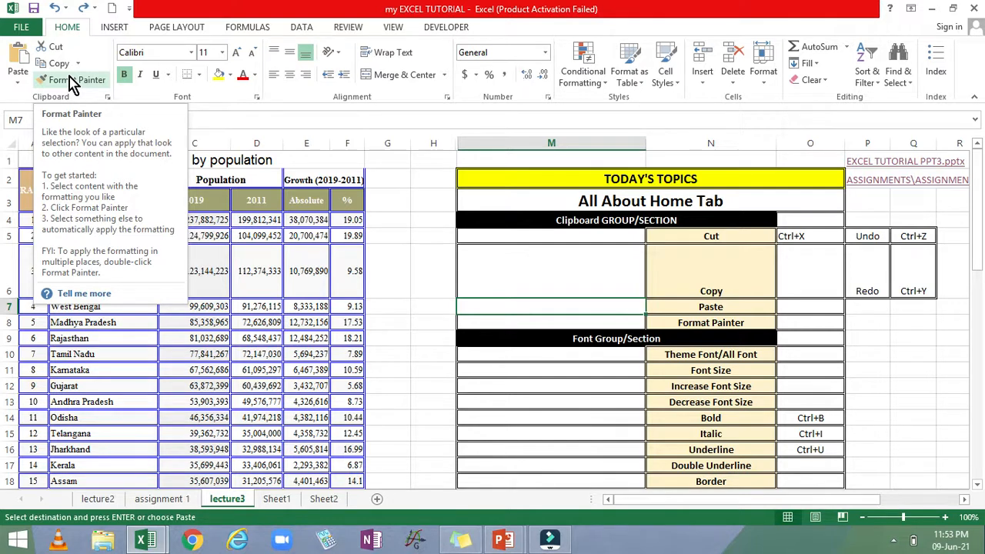
# - Increase the height of row 7, the West Bengal row
pyautogui.click(380, 255)
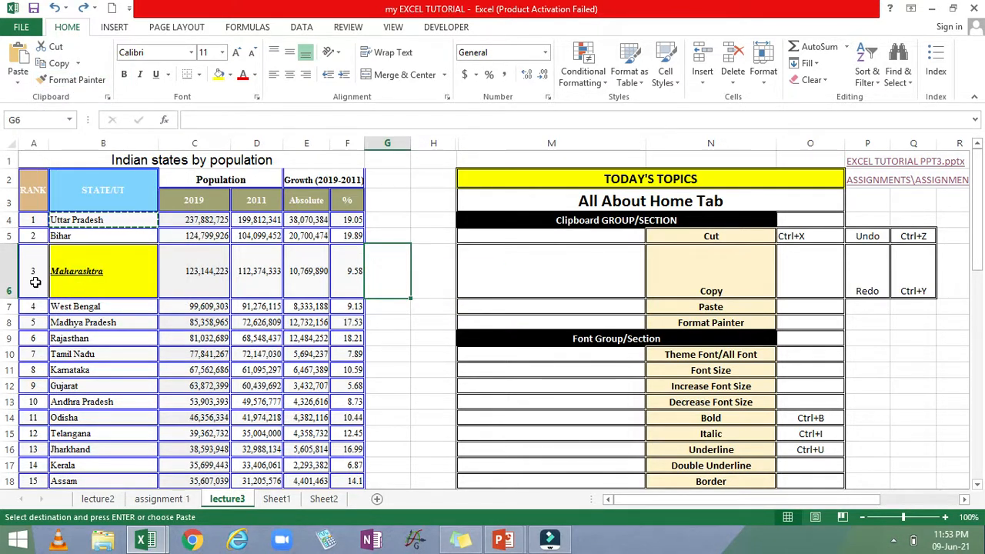
pyautogui.click(66, 280)
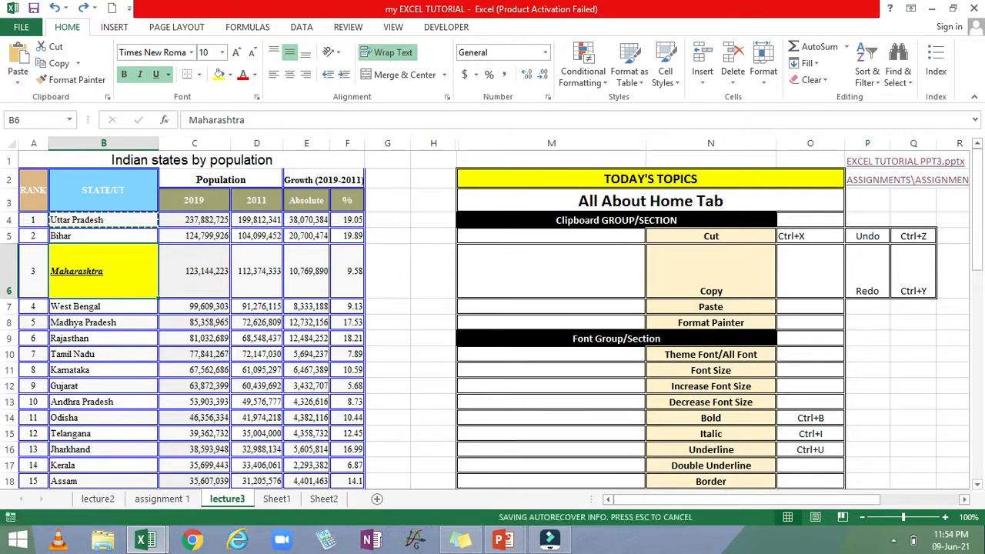
pyautogui.moveTo(10, 314); pyautogui.dragTo(10, 329)
pyautogui.click(53, 314)
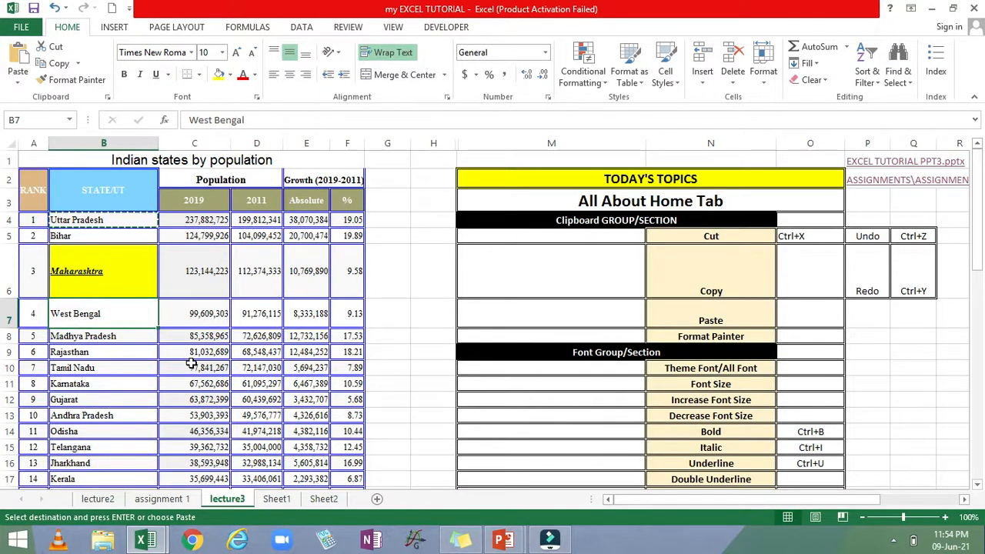
# - Apply the Maharashtra cell's formatting to West Bengal in B7 and to the number in E7 with Format Painter
pyautogui.click(87, 263)
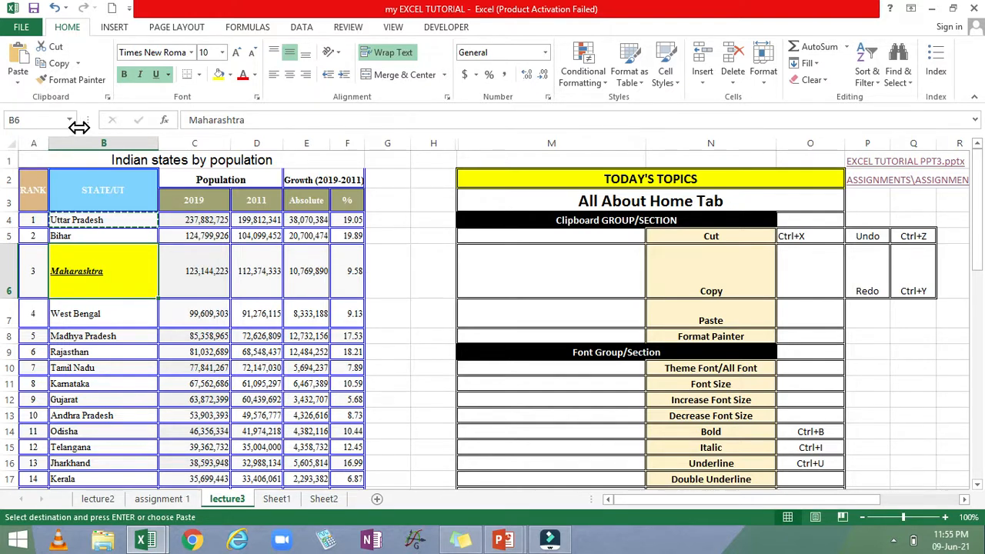
pyautogui.click(66, 83)
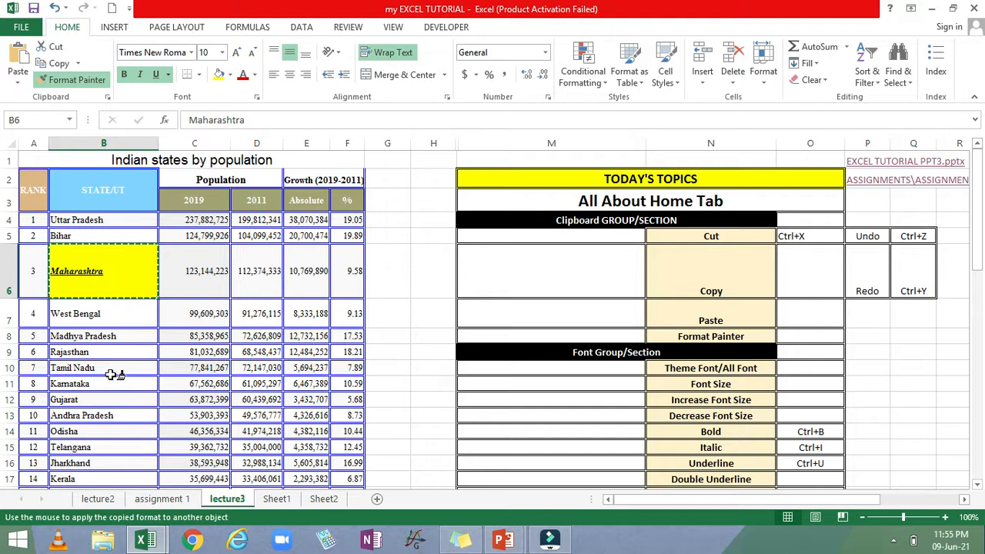
pyautogui.click(90, 315)
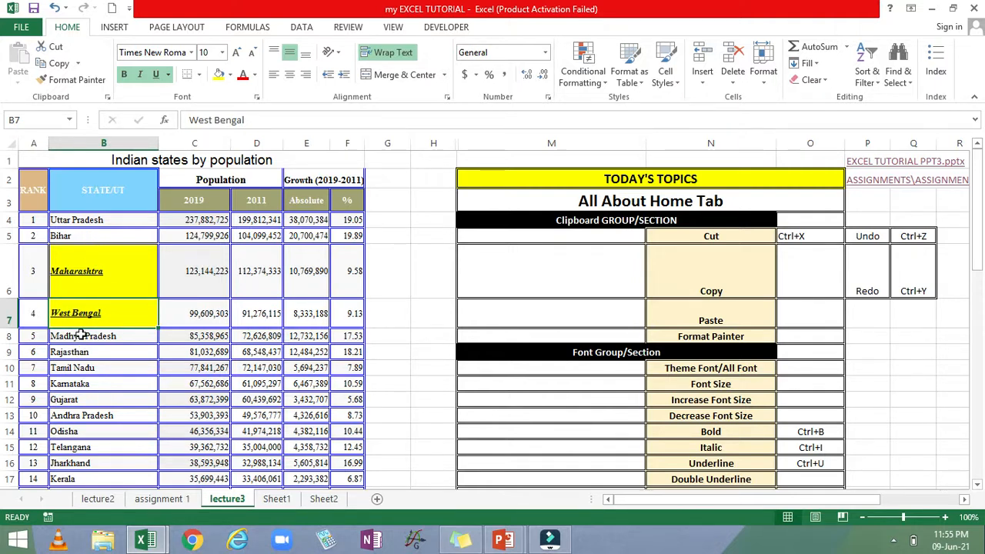
pyautogui.click(92, 271)
pyautogui.click(90, 269)
pyautogui.click(80, 83)
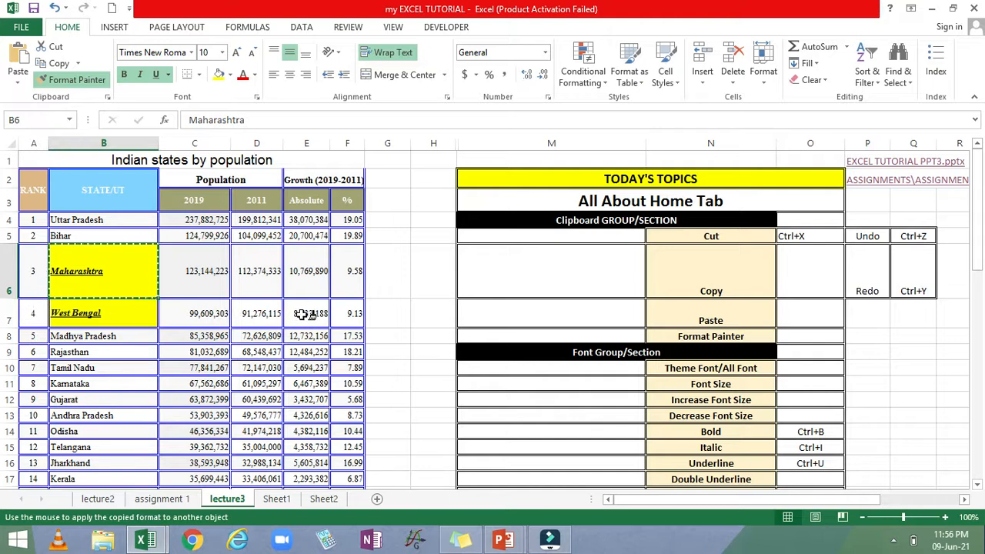
pyautogui.click(300, 314)
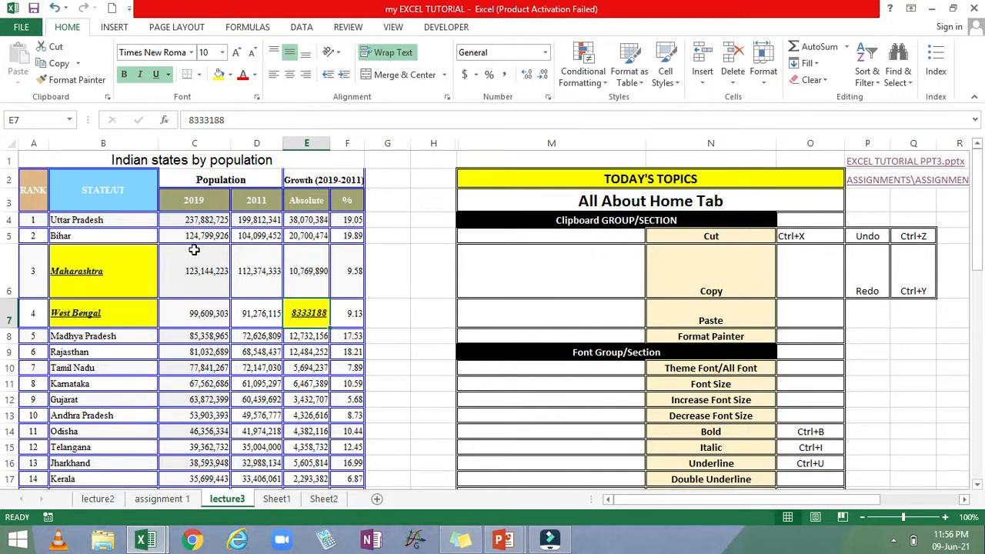
# - Undo the Format Painter changes on cells E7 and B7
pyautogui.hotkey('ctrl', 'z')
pyautogui.hotkey('ctrl', 'z')
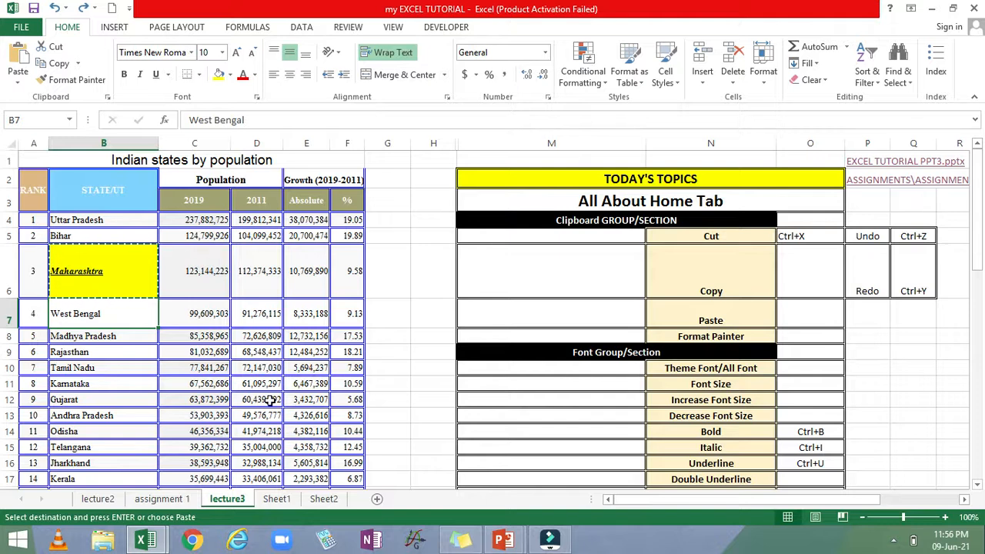
# - View the available paste options without pasting anything
pyautogui.click(17, 85)
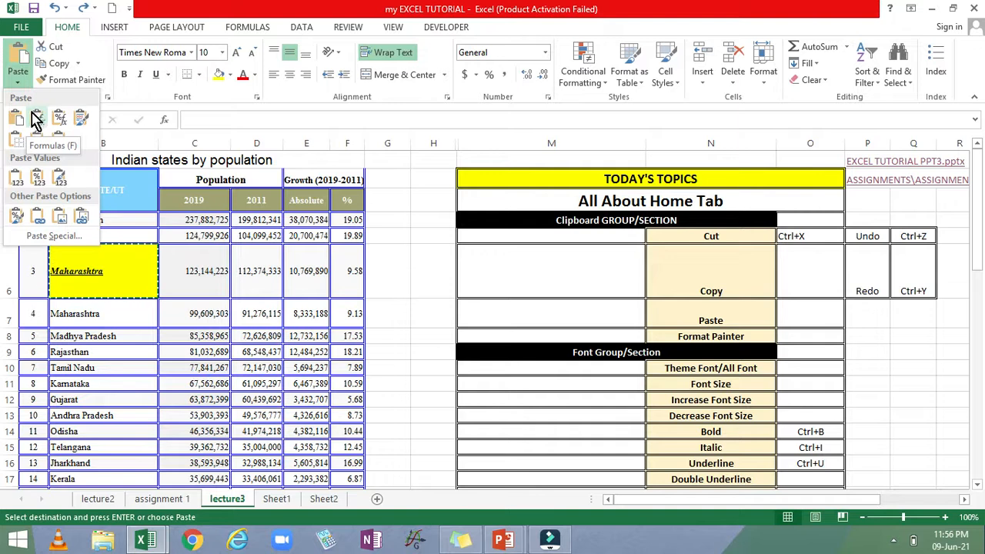
pyautogui.click(141, 99)
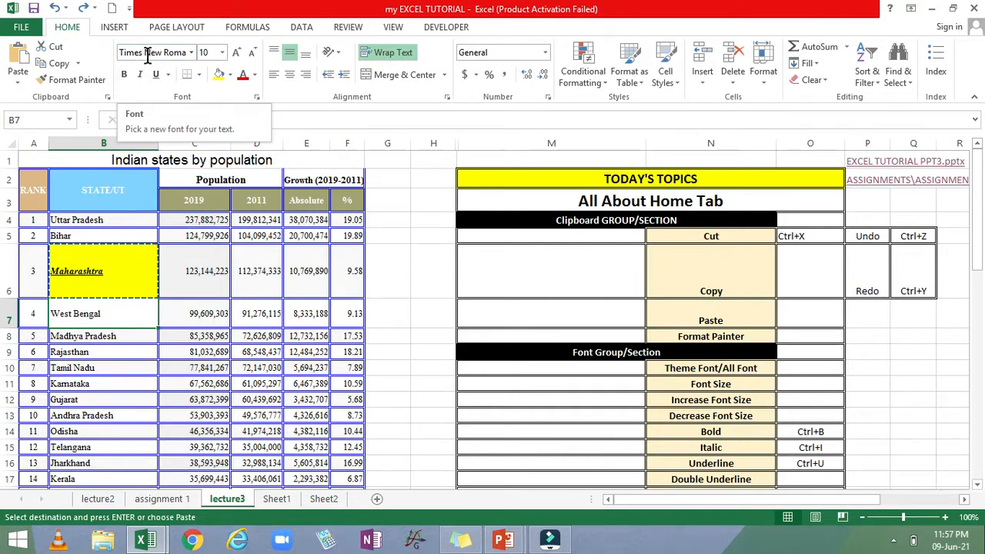
# - Look through the available fonts up to the Theme Fonts and All Fonts sections without choosing one
pyautogui.click(191, 53)
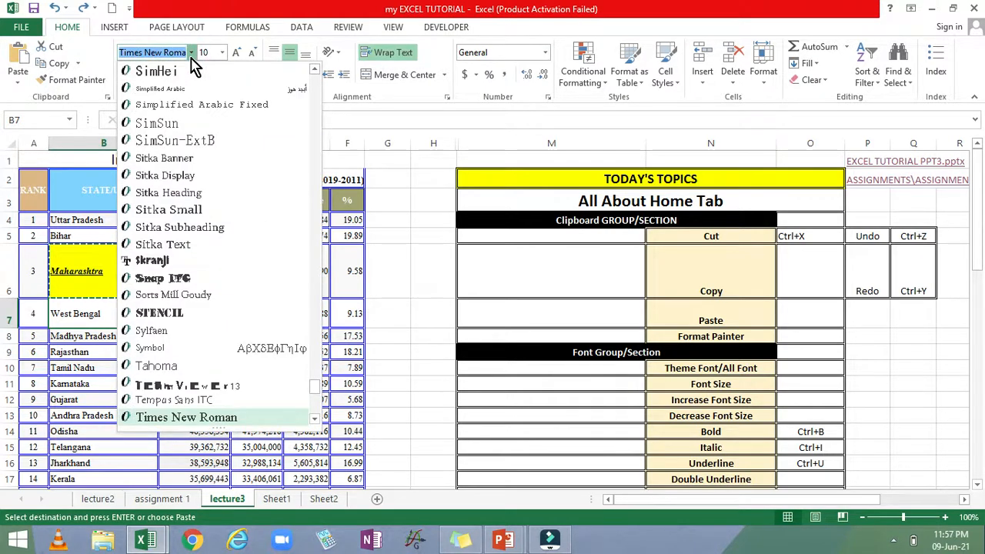
pyautogui.click(191, 53)
pyautogui.click(191, 53)
pyautogui.moveTo(315, 388); pyautogui.dragTo(300, 82)
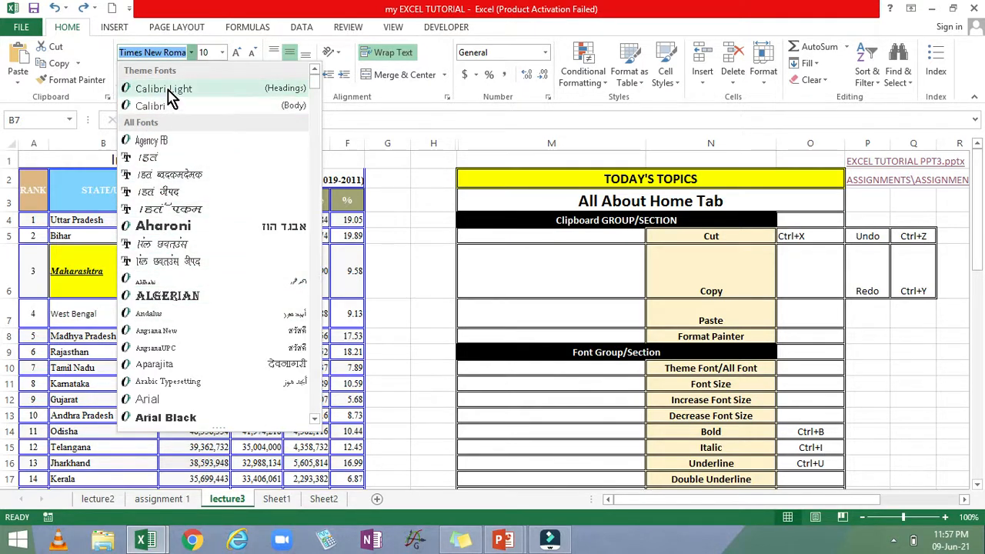
pyautogui.hotkey('ctrl', 'c')
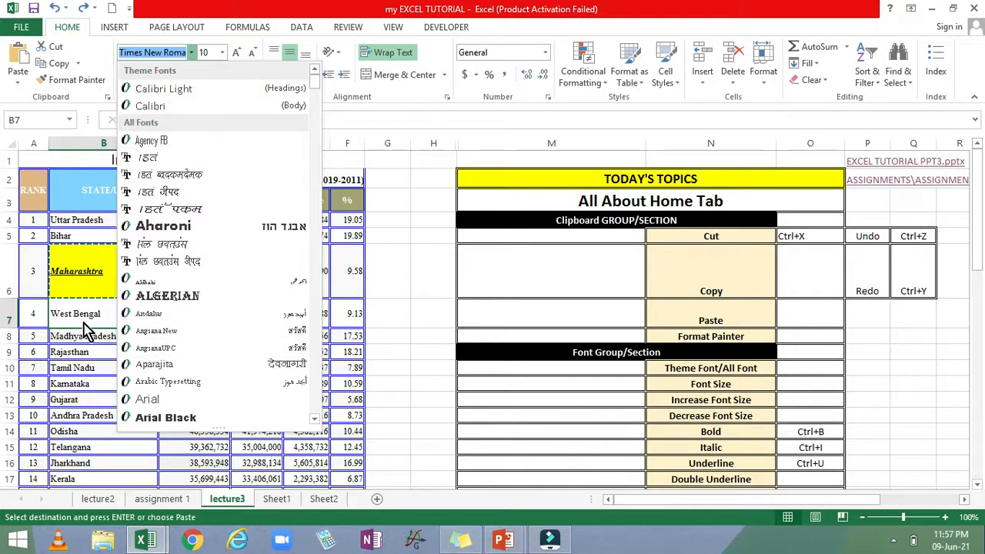
pyautogui.click(393, 242)
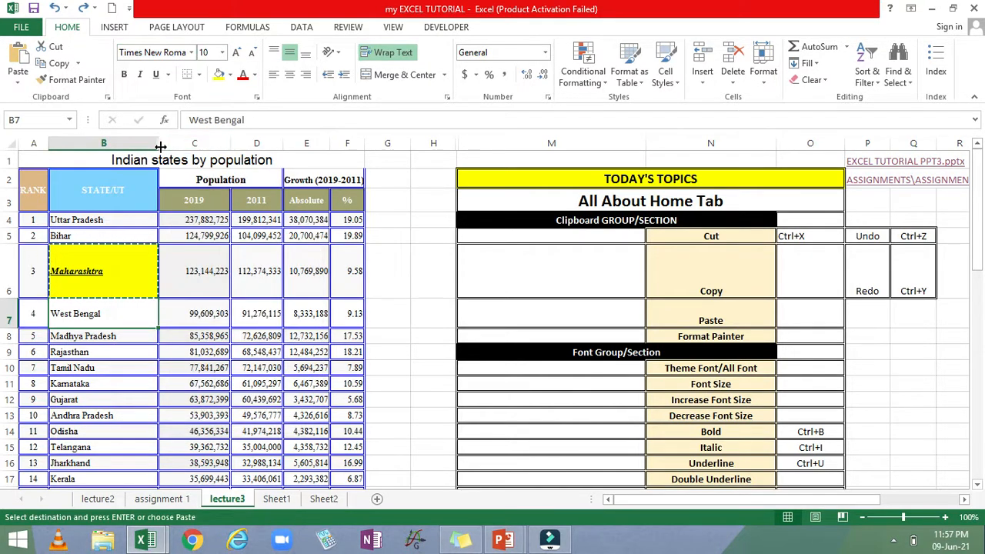
# - Narrow column B slightly
pyautogui.moveTo(158, 146)
pyautogui.mouseDown()
pyautogui.moveTo(189, 146)
pyautogui.moveTo(146, 146)
pyautogui.mouseUp()
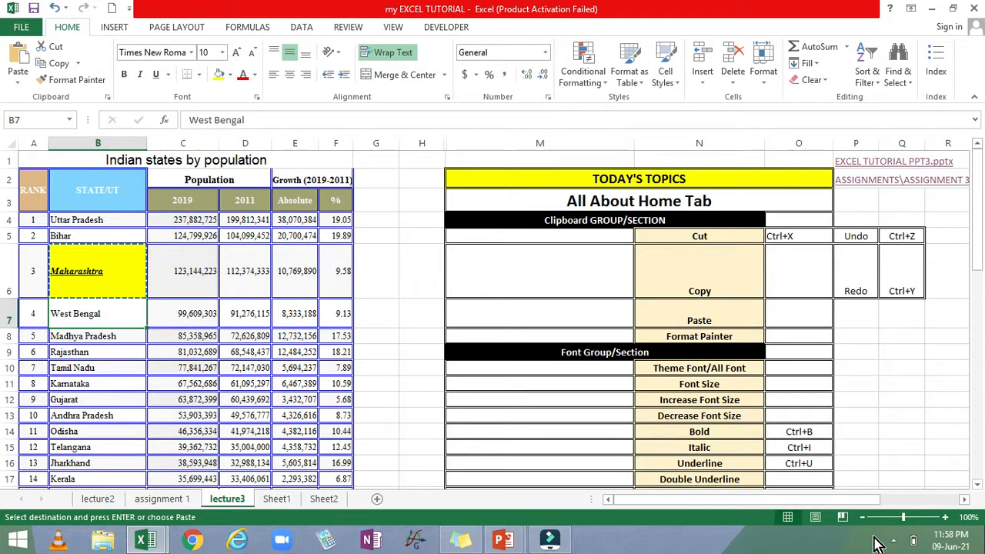
pyautogui.moveTo(903, 517); pyautogui.dragTo(908, 517)
pyautogui.moveTo(662, 500); pyautogui.dragTo(620, 502)
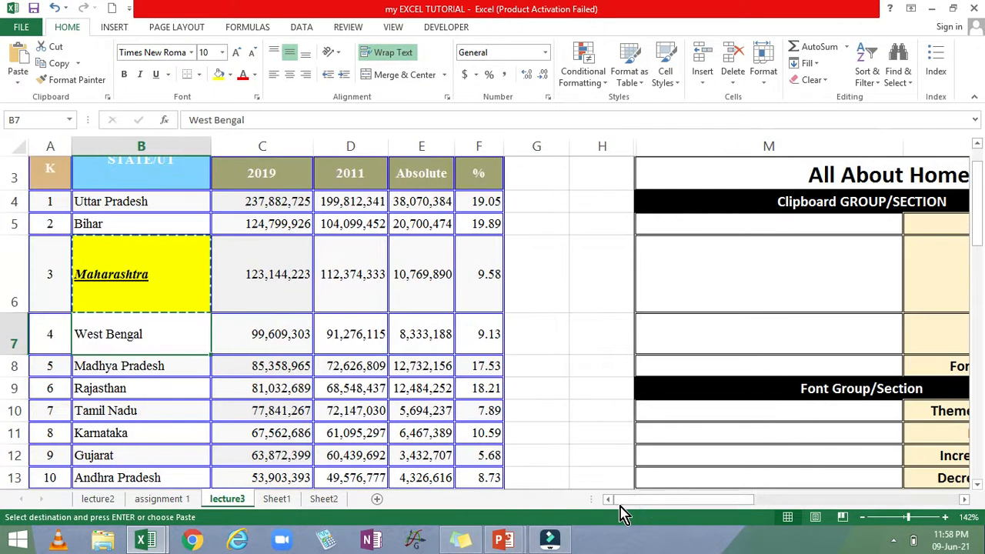
pyautogui.click(191, 52)
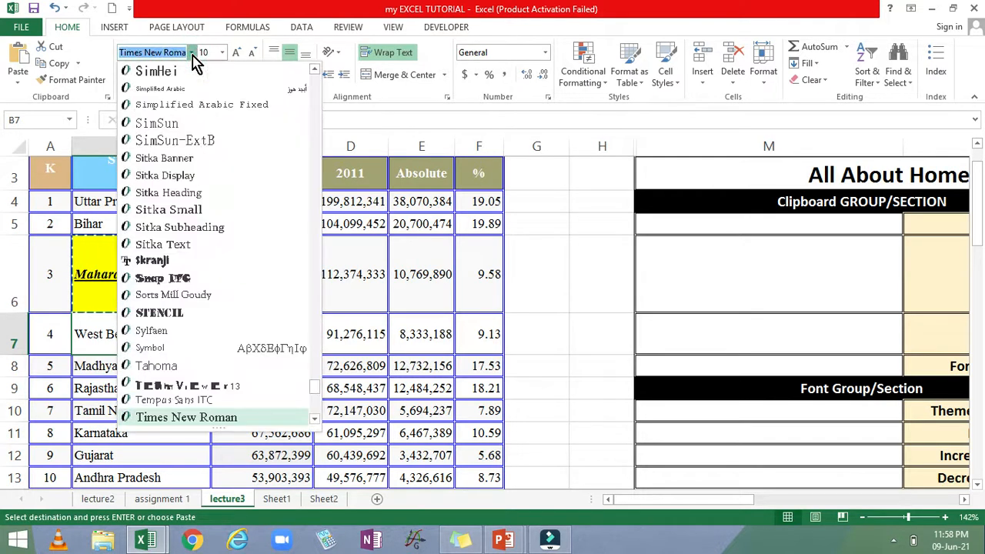
pyautogui.click(385, 271)
# - Copy the formatted Maharashtra cell B6 into cell H6
pyautogui.click(121, 281)
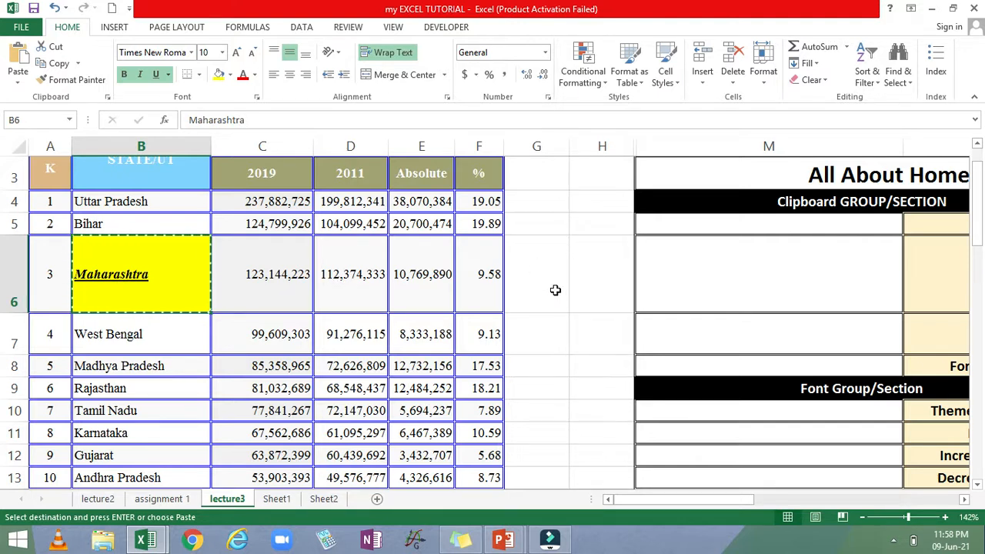
pyautogui.click(584, 277)
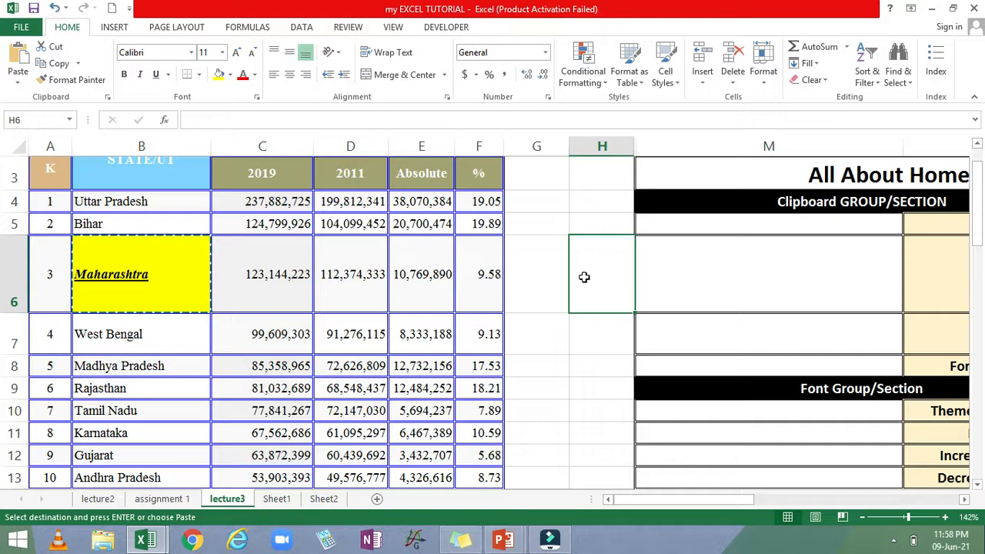
pyautogui.hotkey('ctrl', 'v')
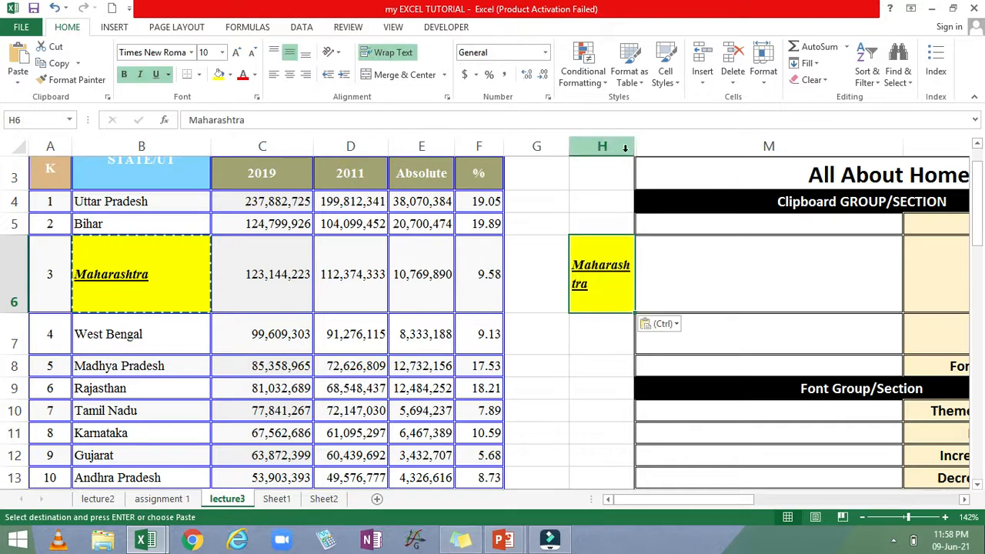
# - Narrow column G and widen column H so the copied Maharashtra fits on one line
pyautogui.moveTo(634, 146); pyautogui.dragTo(637, 146)
pyautogui.moveTo(569, 146); pyautogui.dragTo(532, 146)
pyautogui.moveTo(601, 146); pyautogui.dragTo(632, 148)
pyautogui.click(577, 274)
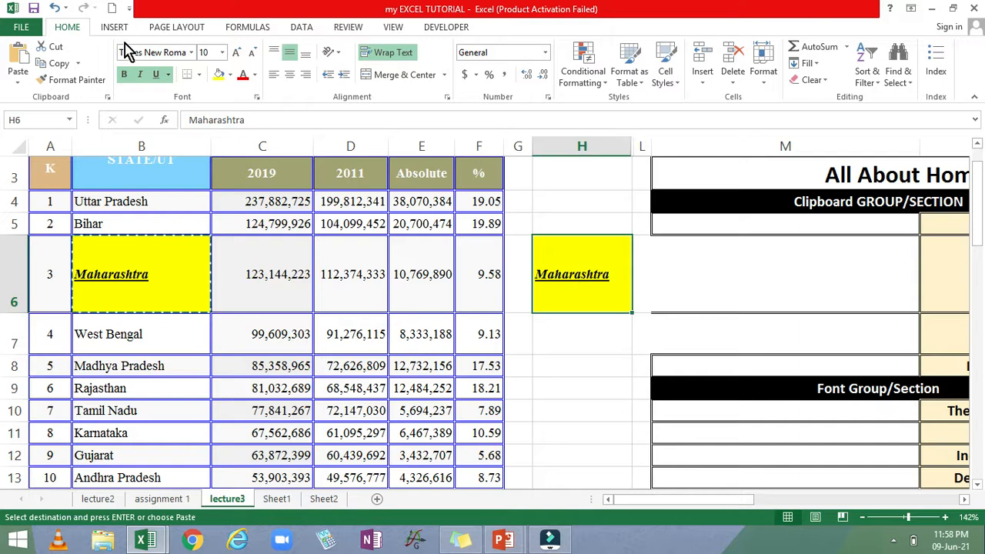
# - Preview fonts from the full font list on the Maharashtra cell H6 without applying any of them
pyautogui.click(190, 53)
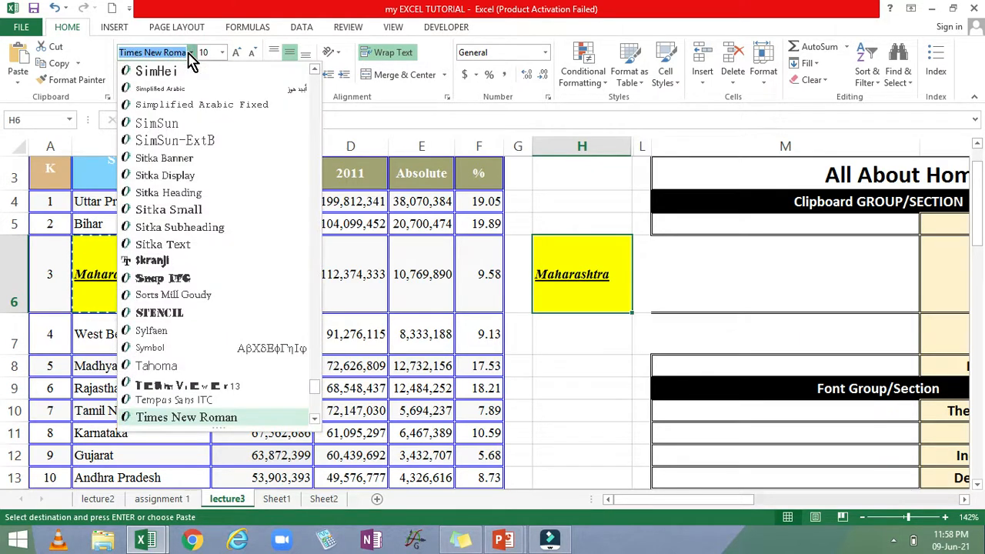
pyautogui.moveTo(315, 387); pyautogui.dragTo(295, 68)
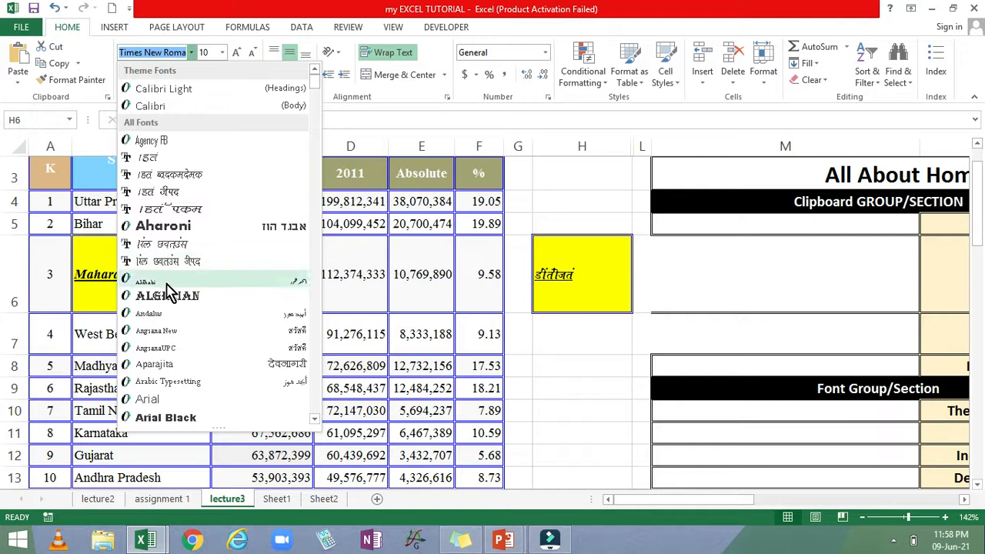
pyautogui.scroll(-1, 171, 300)
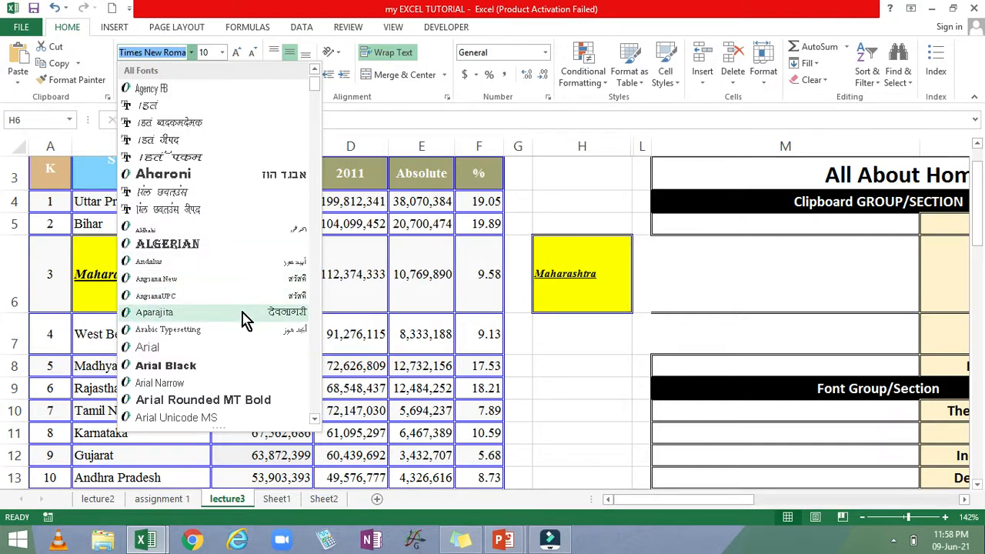
pyautogui.scroll(-2, 185, 328)
pyautogui.scroll(-2, 187, 319)
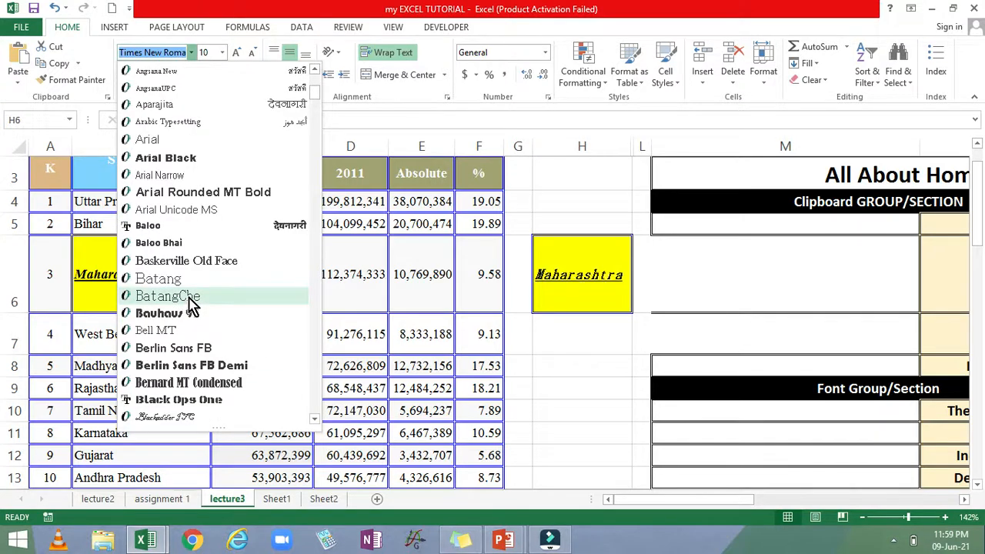
pyautogui.scroll(-2, 187, 298)
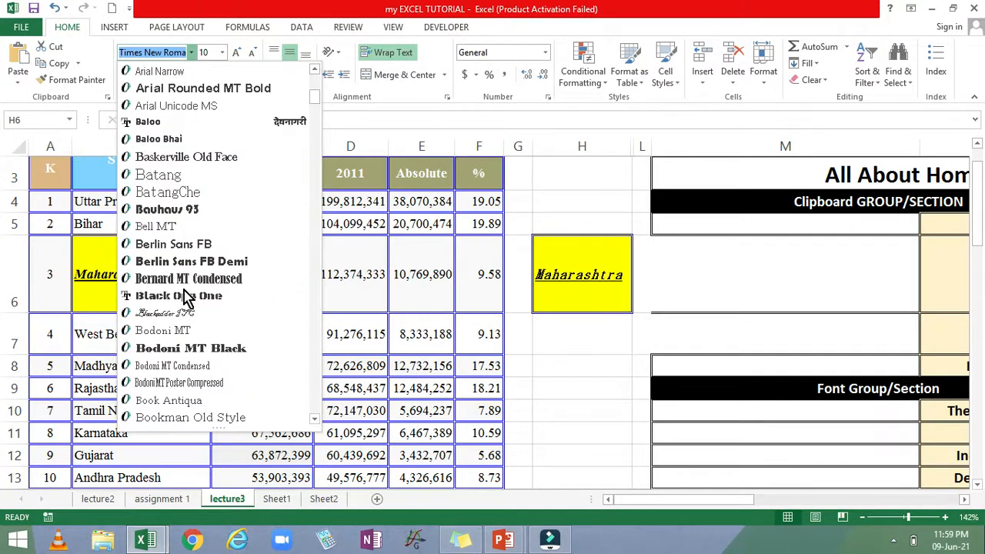
pyautogui.scroll(-7, 184, 296)
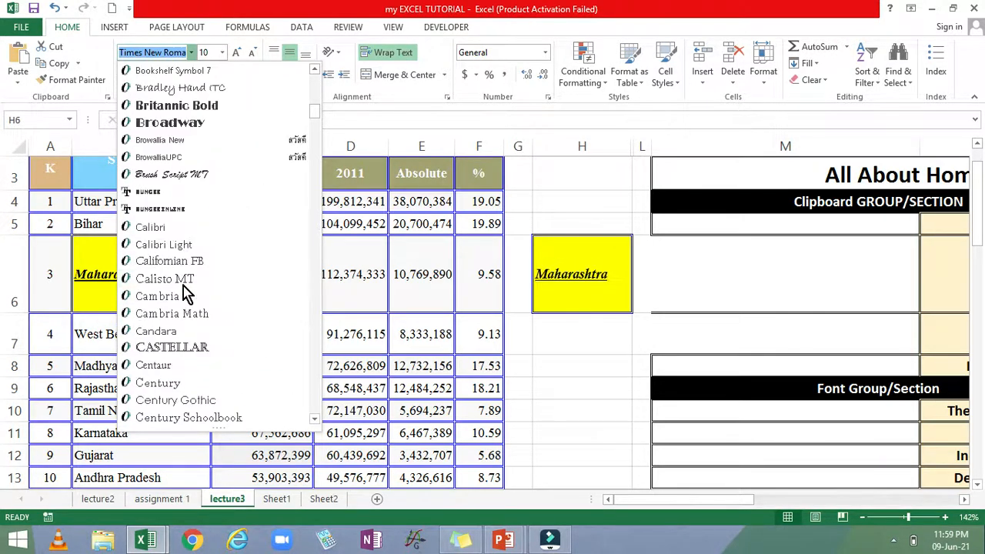
pyautogui.scroll(-12, 185, 293)
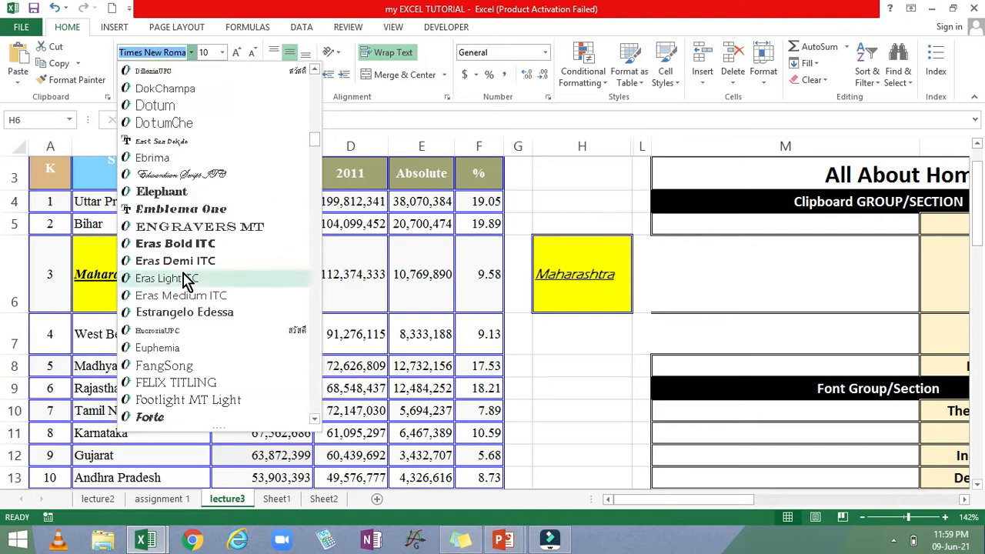
pyautogui.scroll(-3, 187, 280)
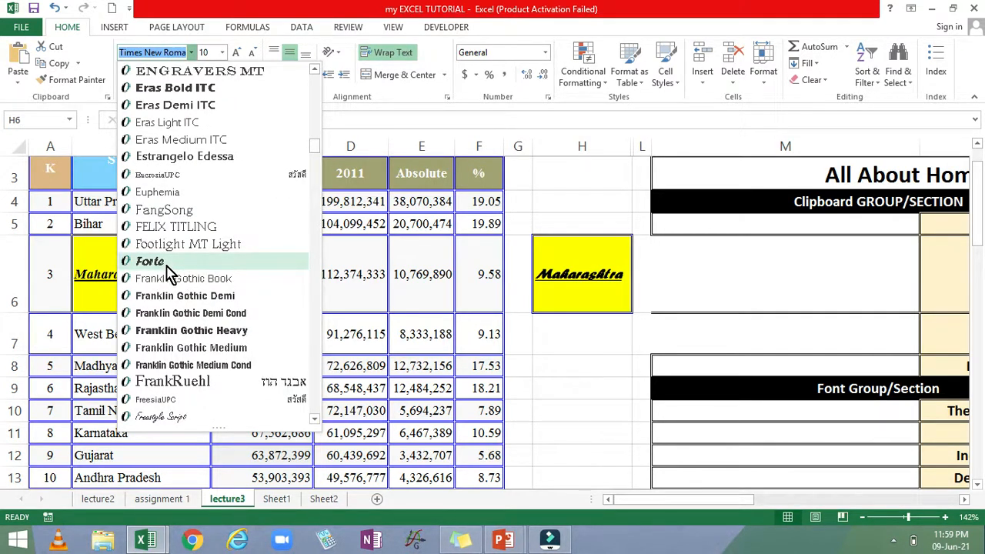
pyautogui.scroll(-2, 170, 273)
pyautogui.scroll(-10, 170, 273)
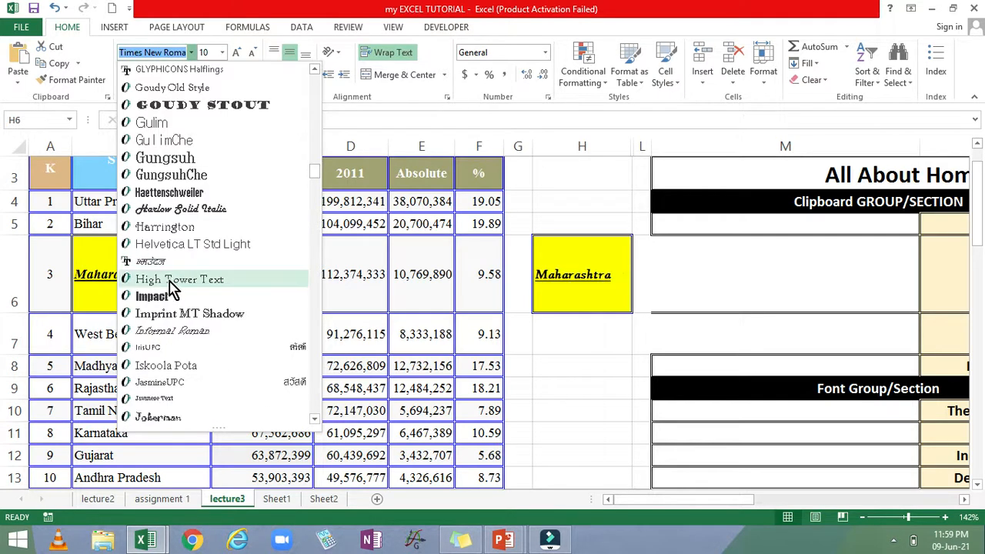
pyautogui.scroll(-7, 175, 289)
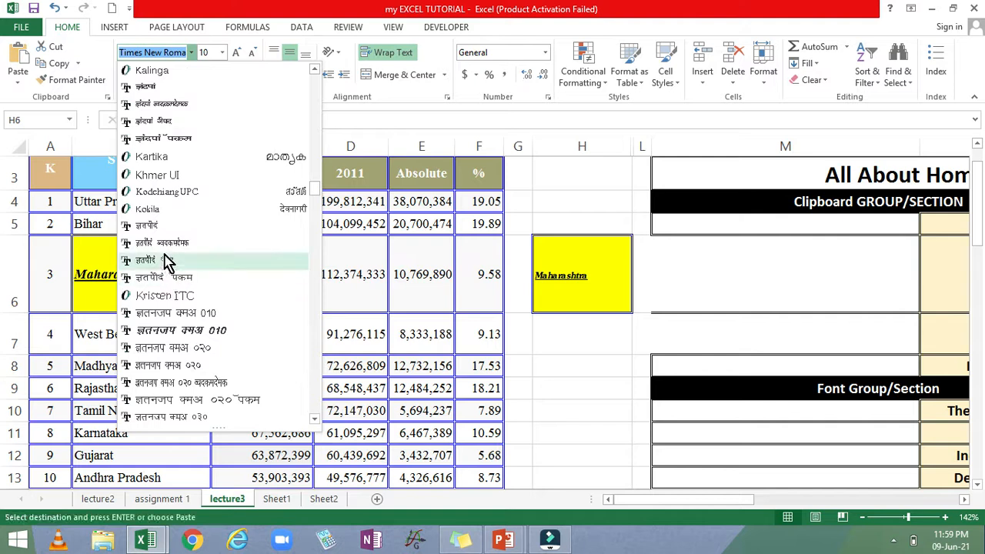
pyautogui.scroll(1, 164, 235)
pyautogui.scroll(1, 164, 229)
pyautogui.scroll(-3, 164, 229)
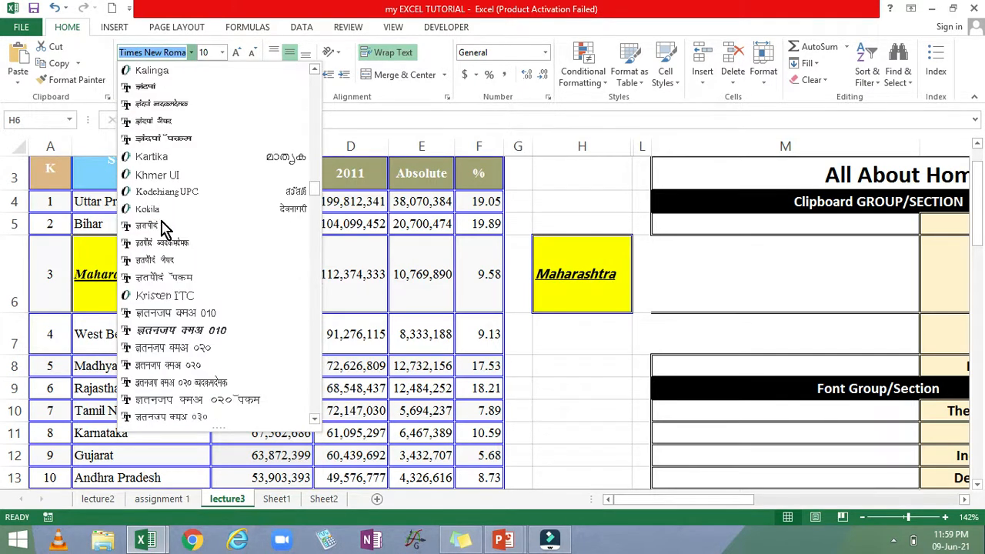
pyautogui.scroll(-5, 164, 228)
pyautogui.scroll(-10, 173, 265)
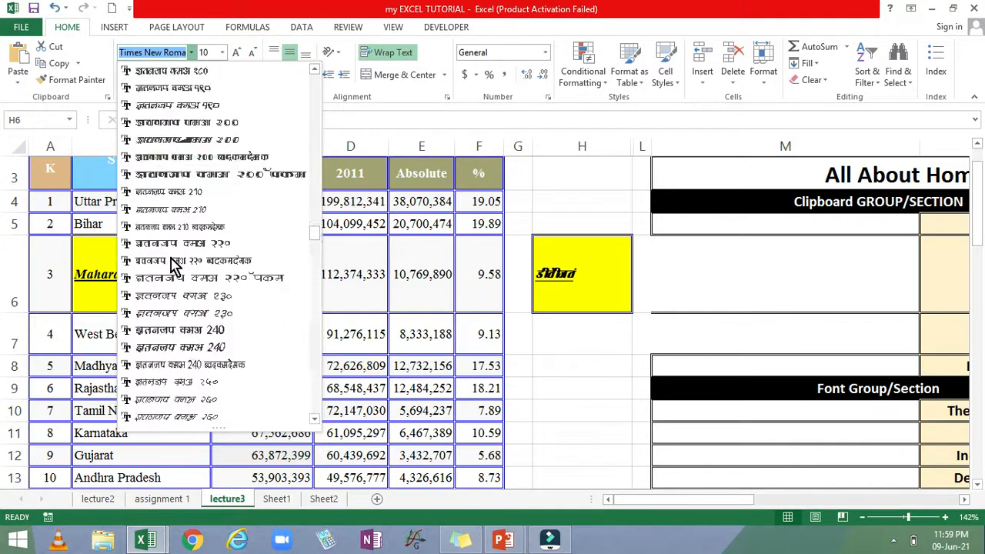
pyautogui.scroll(-8, 173, 263)
pyautogui.scroll(-6, 174, 260)
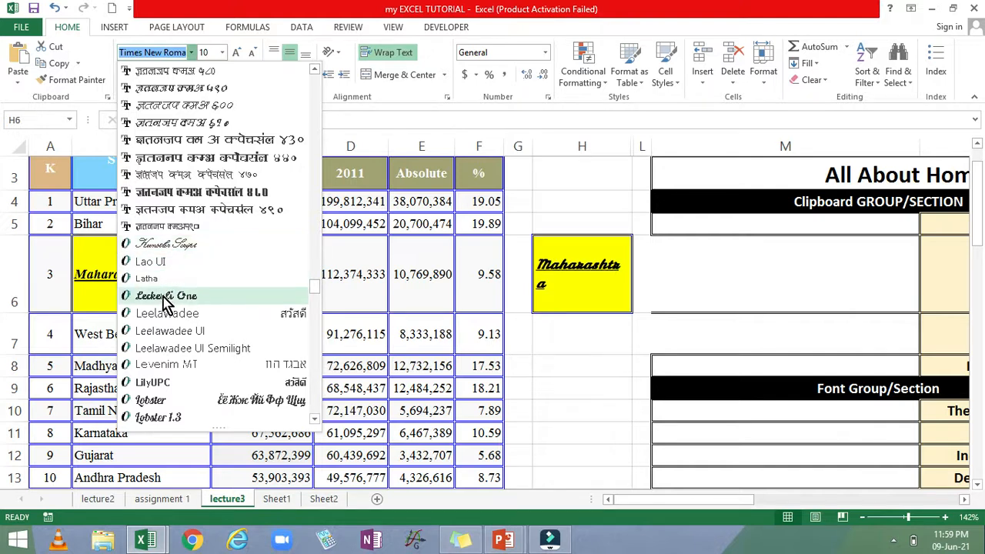
pyautogui.scroll(-3, 176, 400)
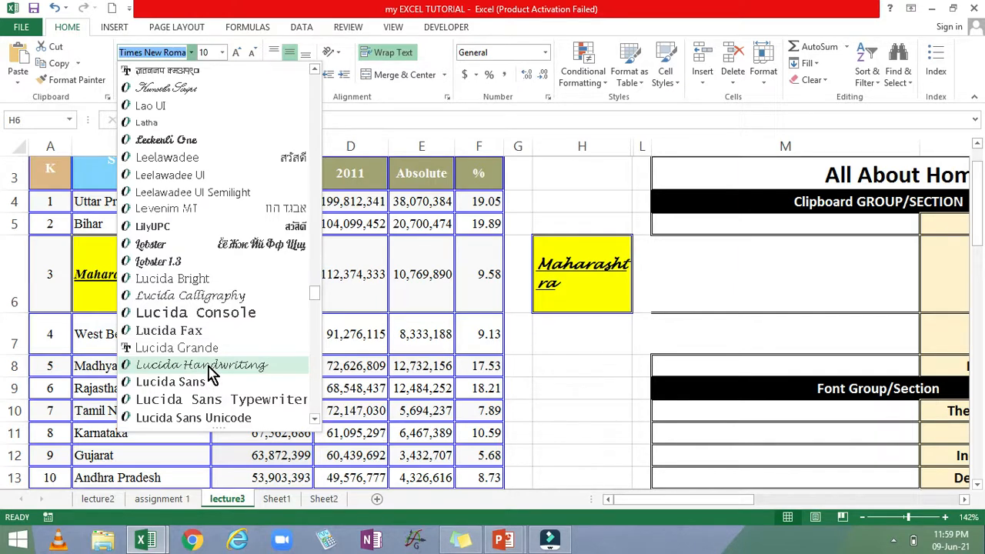
pyautogui.scroll(-2, 211, 375)
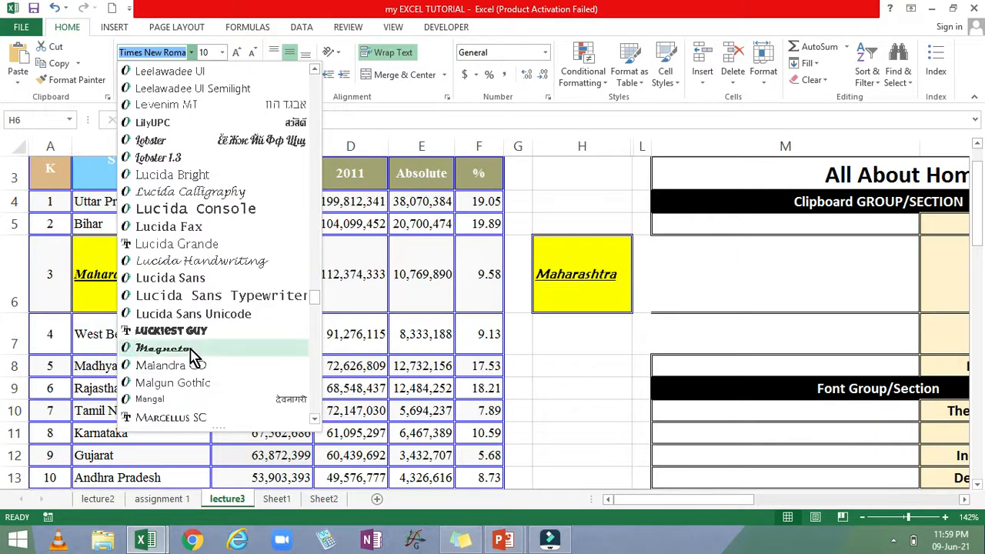
pyautogui.scroll(-8, 177, 385)
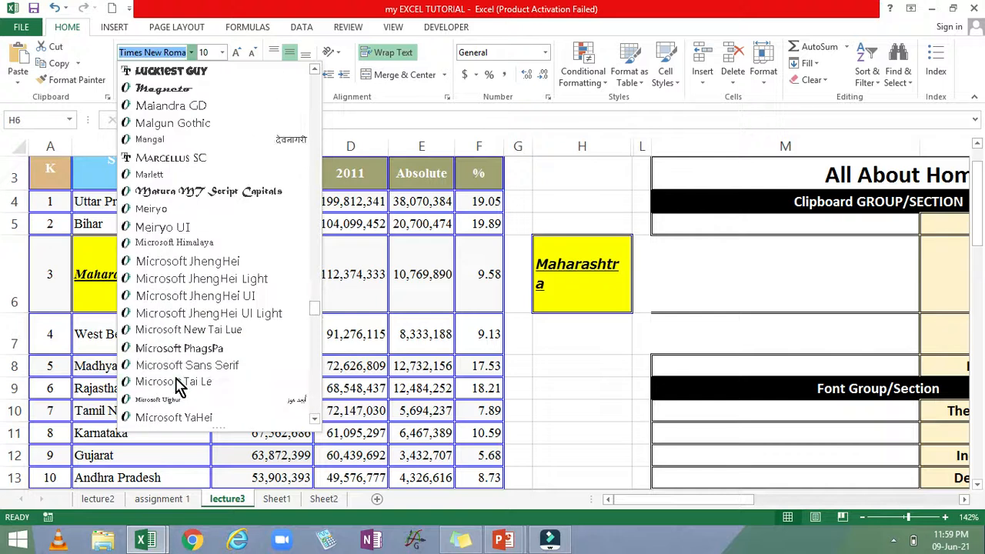
pyautogui.scroll(-3, 177, 385)
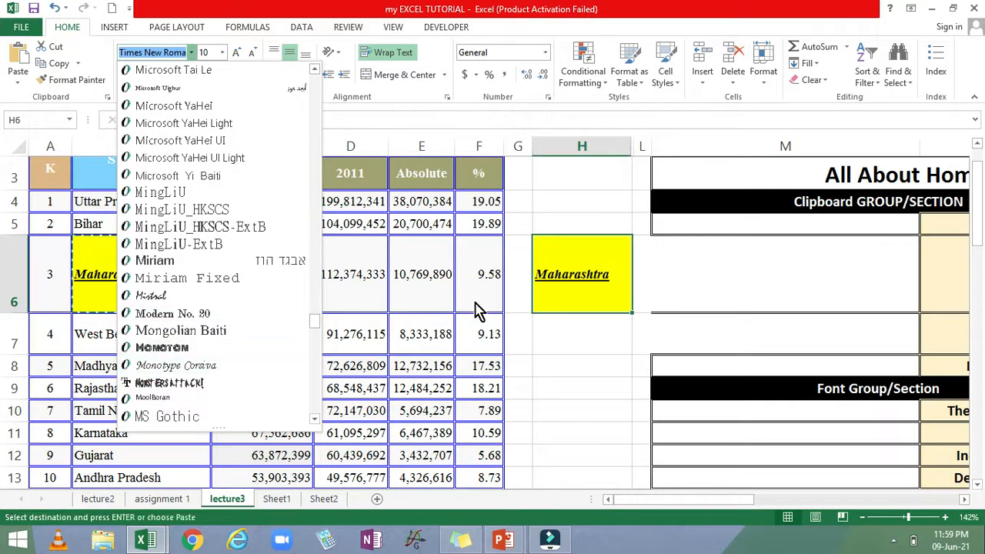
pyautogui.click(543, 334)
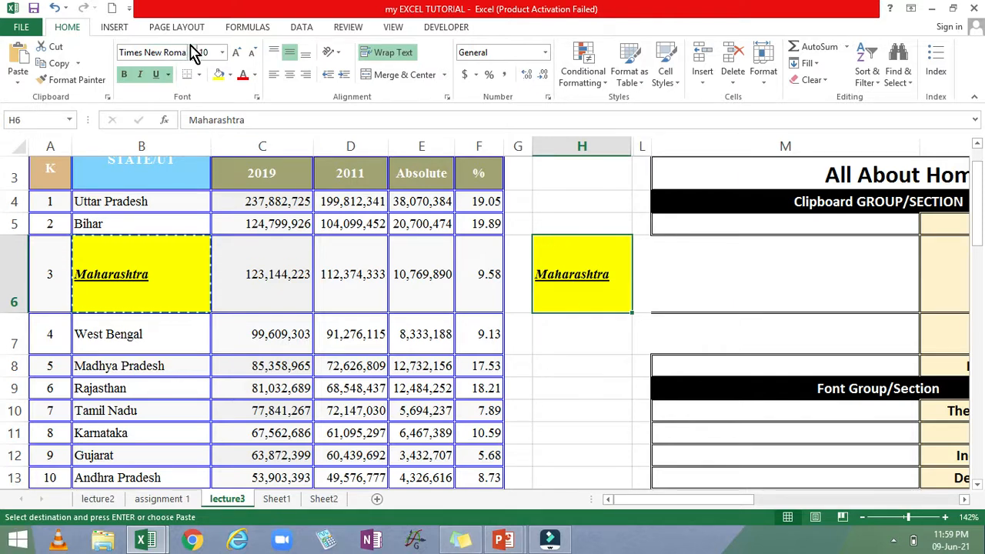
# - Remove bold, italic and underline from the Maharashtra text in cell H6
pyautogui.click(124, 75)
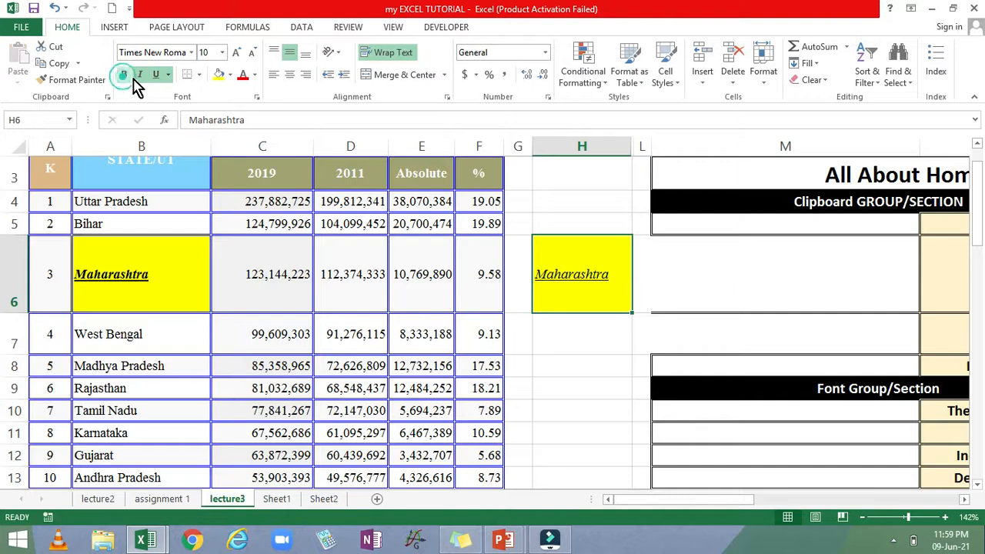
pyautogui.click(140, 75)
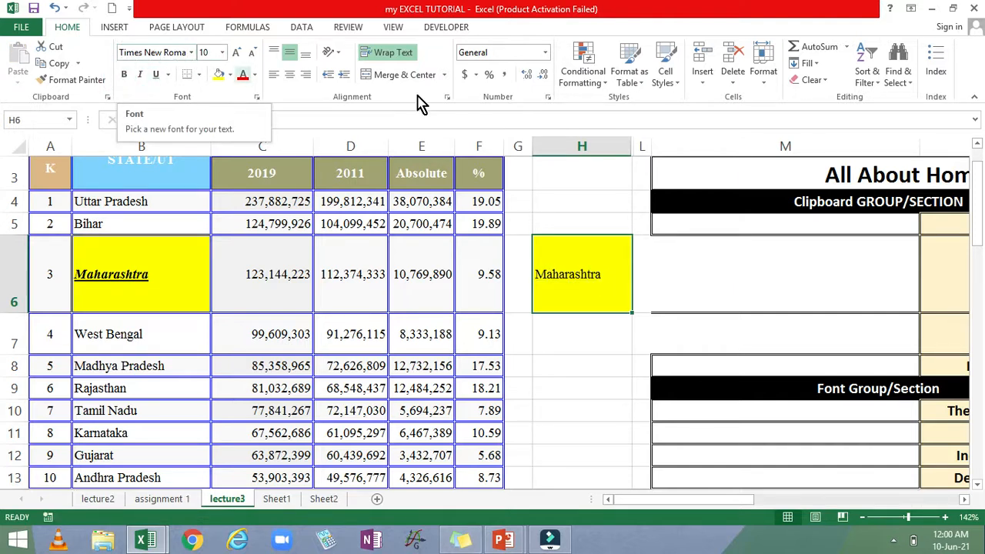
# - Narrow column M to bring the Home tab topics closer, and select the Theme Font/All Font topic in N10
pyautogui.moveTo(920, 146); pyautogui.dragTo(785, 166)
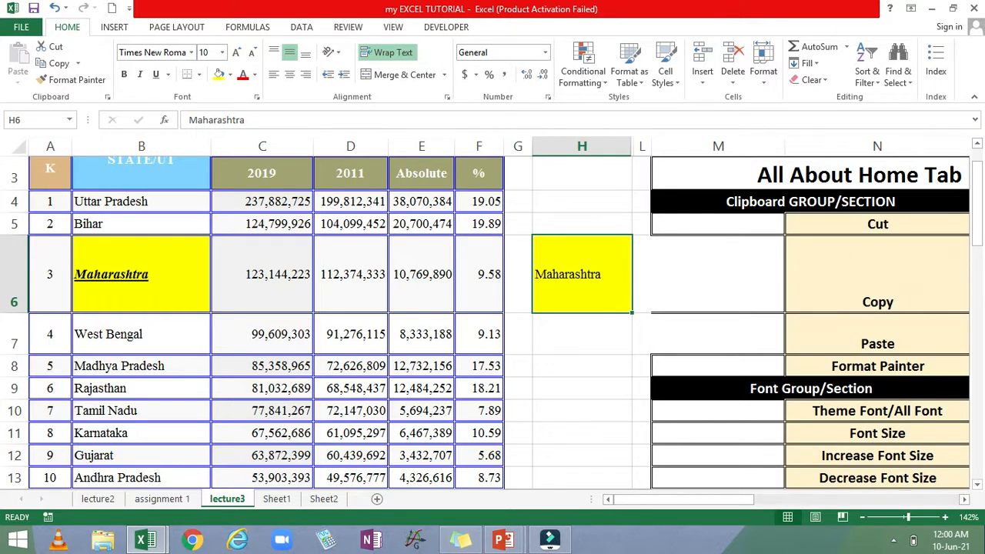
pyautogui.click(835, 417)
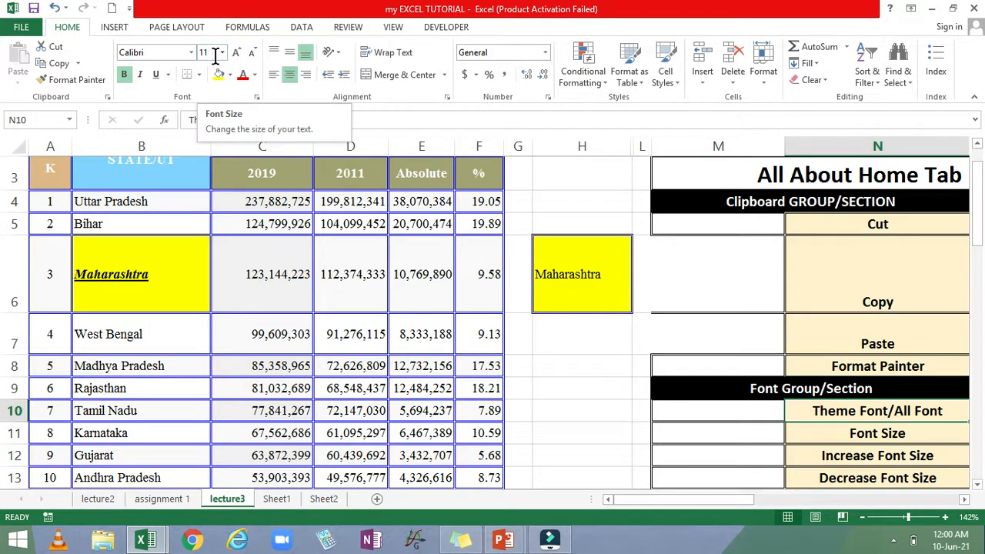
# - Check the font size of cells H6, E6 and B4, and view the available font sizes for H6 without choosing one
pyautogui.click(583, 263)
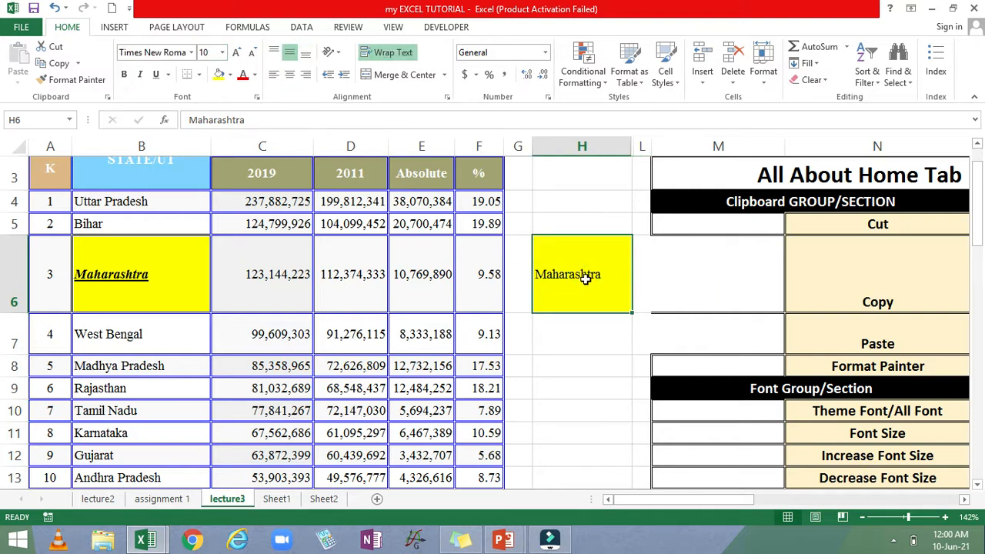
pyautogui.click(399, 274)
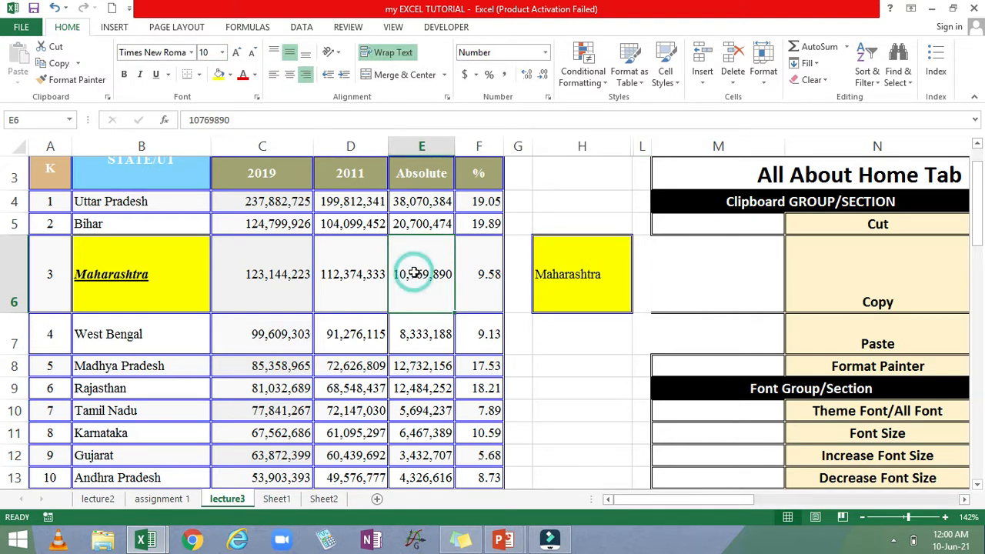
pyautogui.click(158, 206)
pyautogui.click(570, 277)
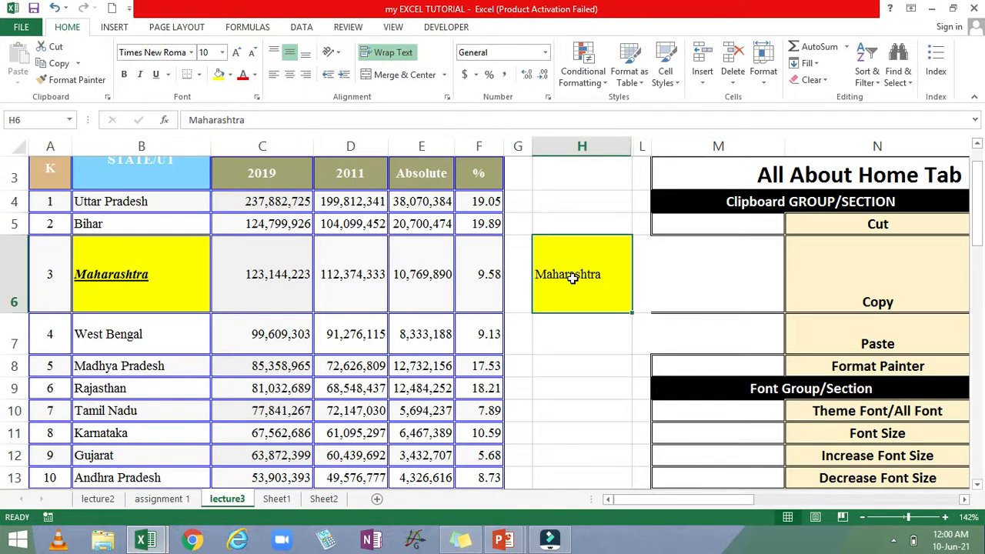
pyautogui.click(224, 53)
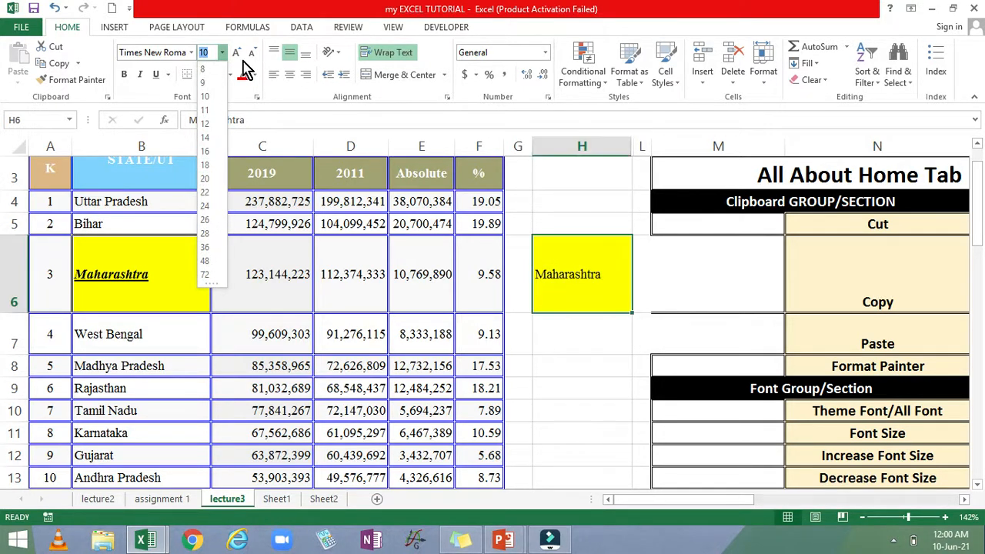
pyautogui.click(207, 11)
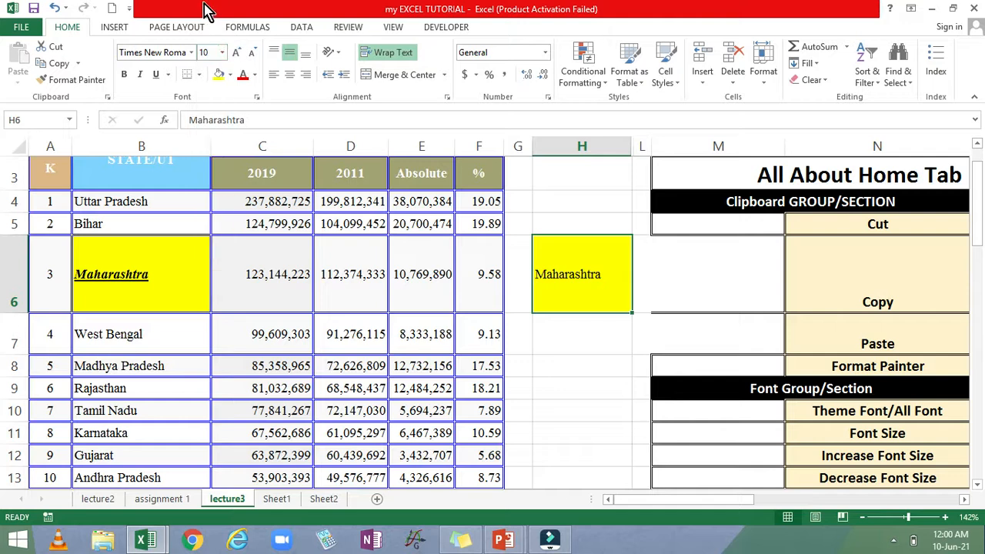
# - Increase the font size of Maharashtra in cell H6 in increments up to 16
pyautogui.click(237, 54)
pyautogui.click(237, 54)
pyautogui.click(237, 53)
pyautogui.click(239, 53)
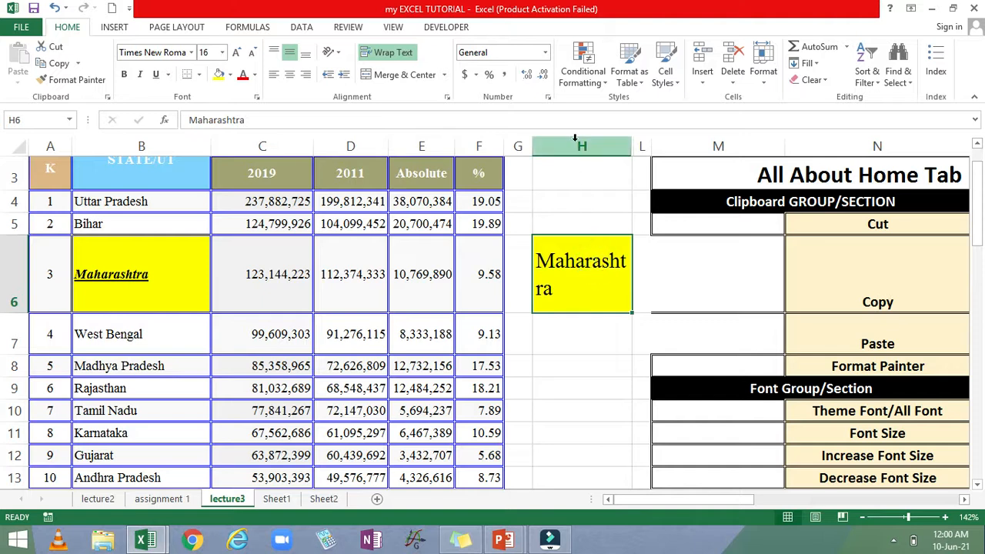
# - Decrease the font size of Maharashtra in cell H6 in increments down to 11
pyautogui.click(255, 55)
pyautogui.click(254, 55)
pyautogui.click(255, 56)
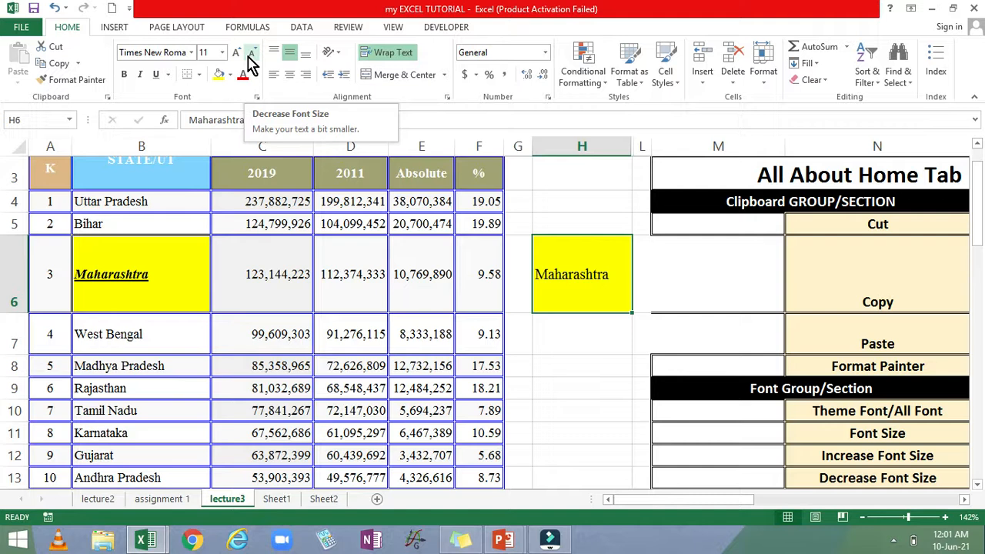
# - Make the Maharashtra text in cell H6 bold, italic and underlined
pyautogui.click(124, 74)
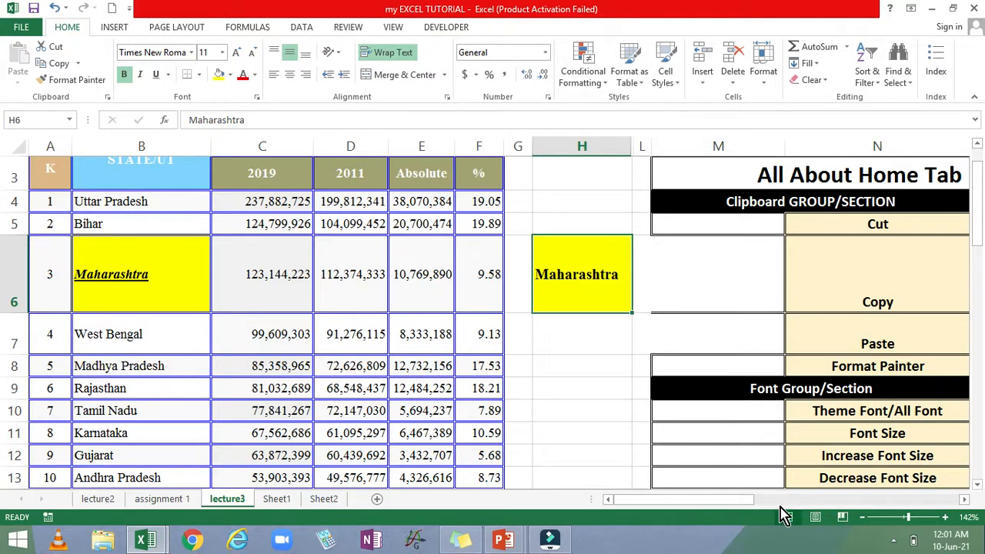
pyautogui.moveTo(744, 509); pyautogui.dragTo(798, 484)
pyautogui.scroll(-3, 798, 484)
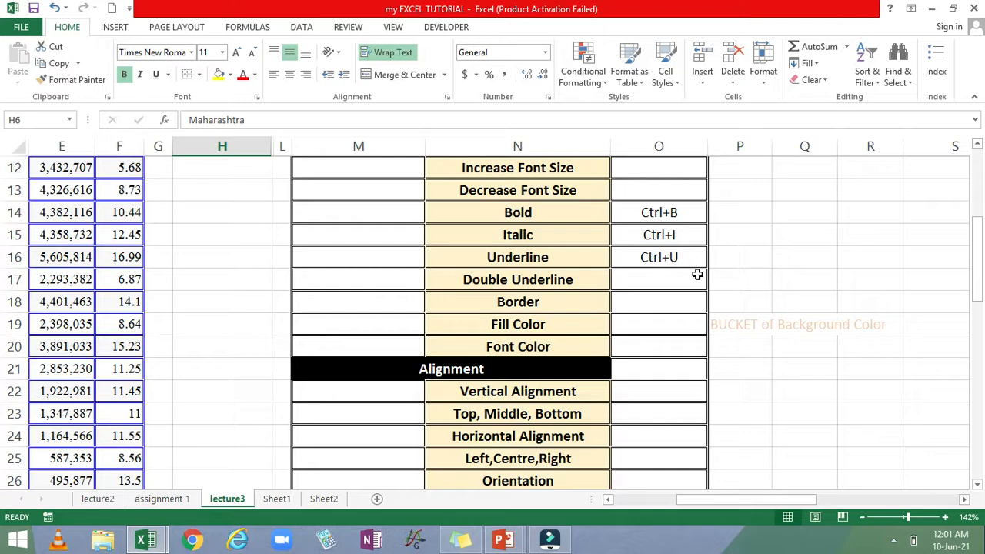
pyautogui.moveTo(811, 499); pyautogui.dragTo(723, 509)
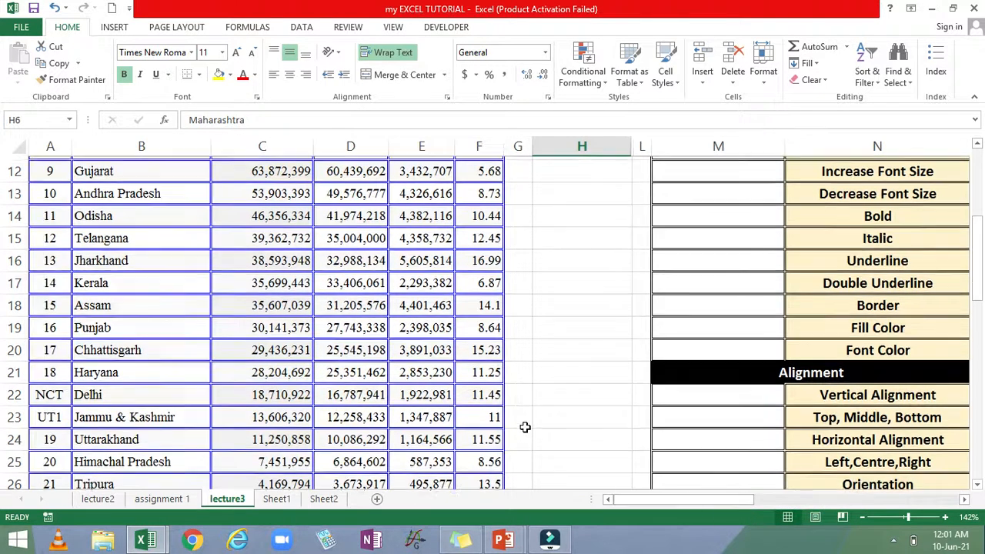
pyautogui.scroll(2, 525, 427)
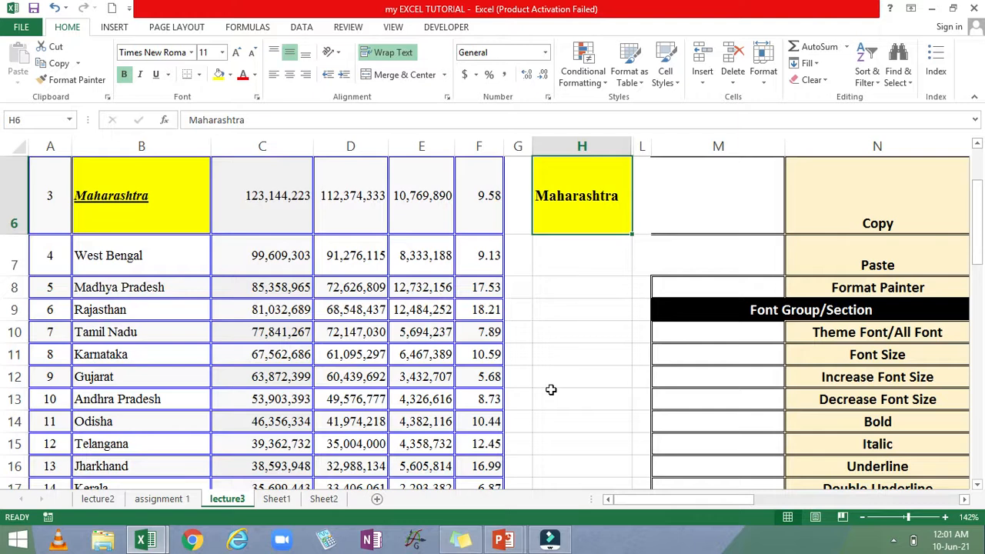
pyautogui.scroll(2, 552, 389)
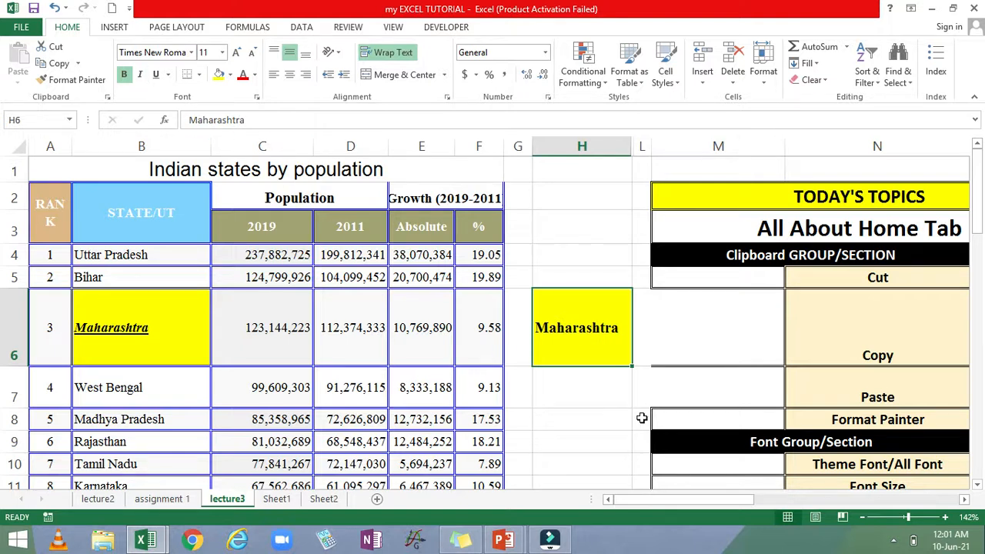
pyautogui.click(141, 74)
pyautogui.click(157, 74)
# - Apply a double underline to the Maharashtra text in cell H6
pyautogui.click(168, 75)
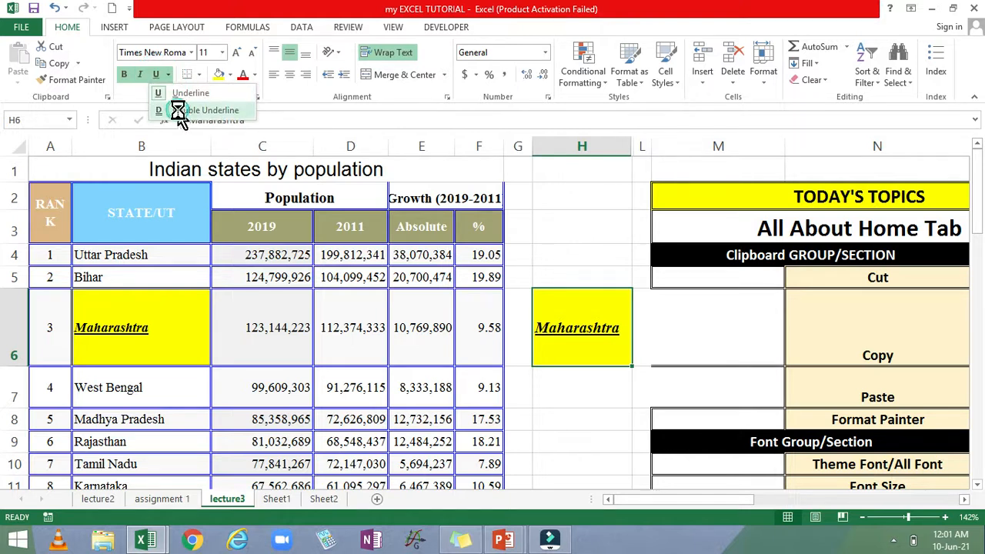
pyautogui.click(178, 110)
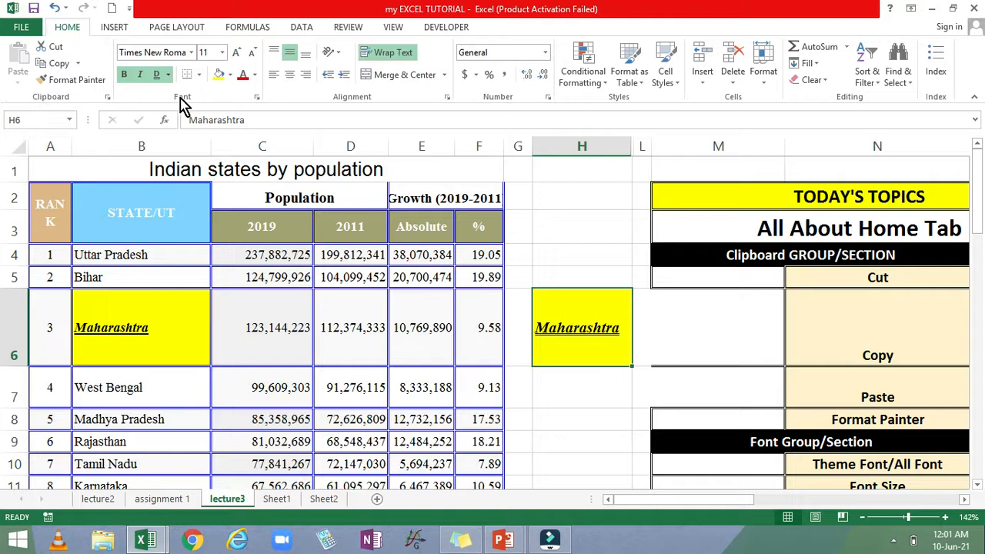
pyautogui.click(587, 394)
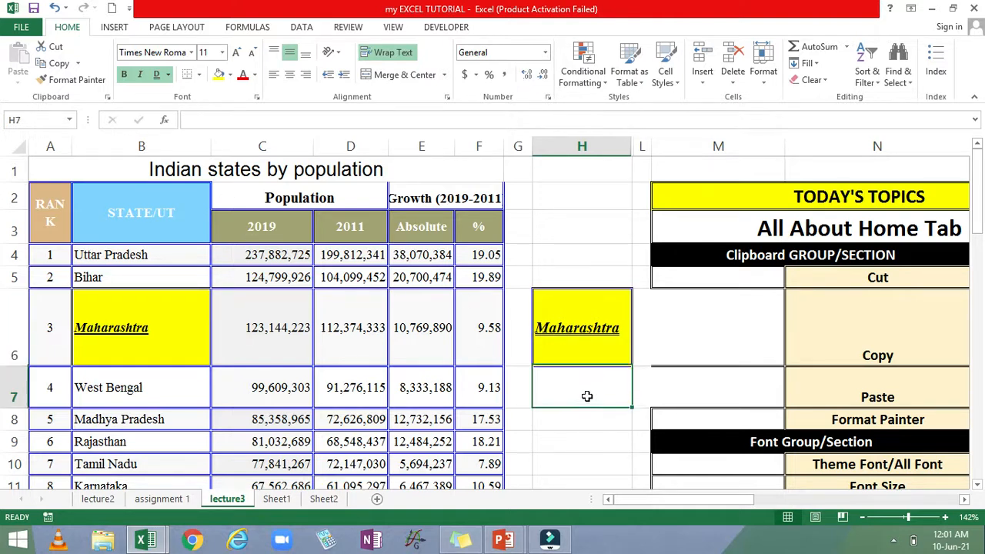
pyautogui.click(582, 311)
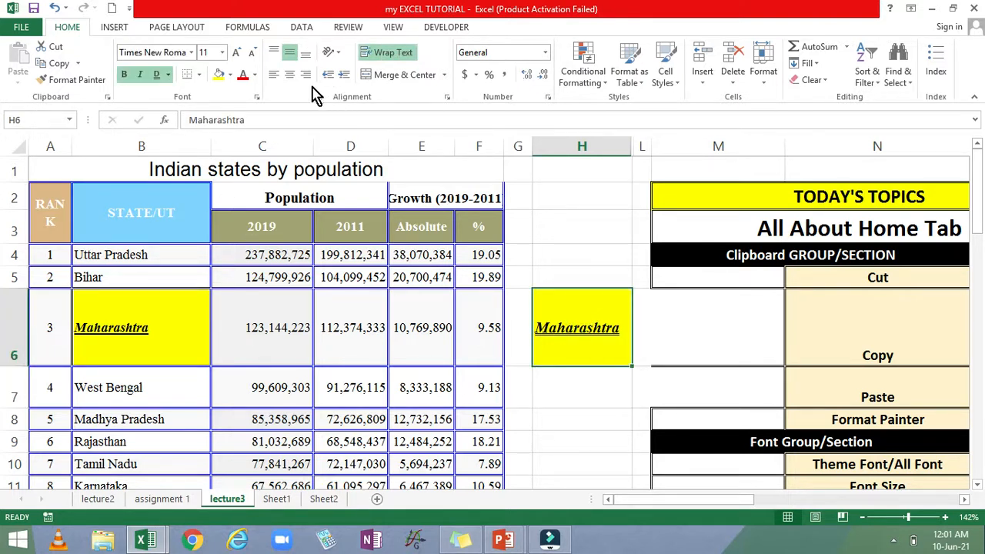
# - View the available border options for cell H6 without choosing one, and review the font topics listed in column N
pyautogui.click(199, 74)
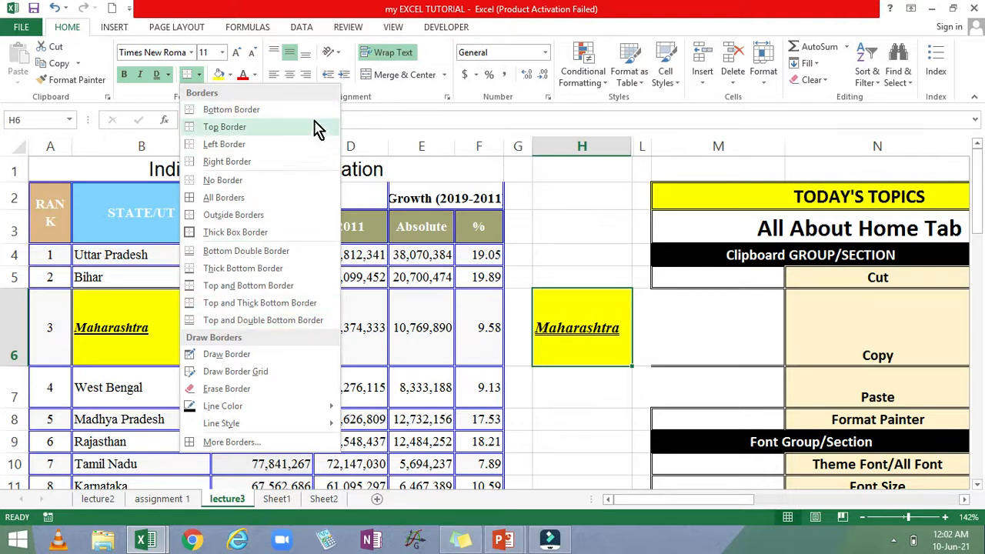
pyautogui.click(561, 335)
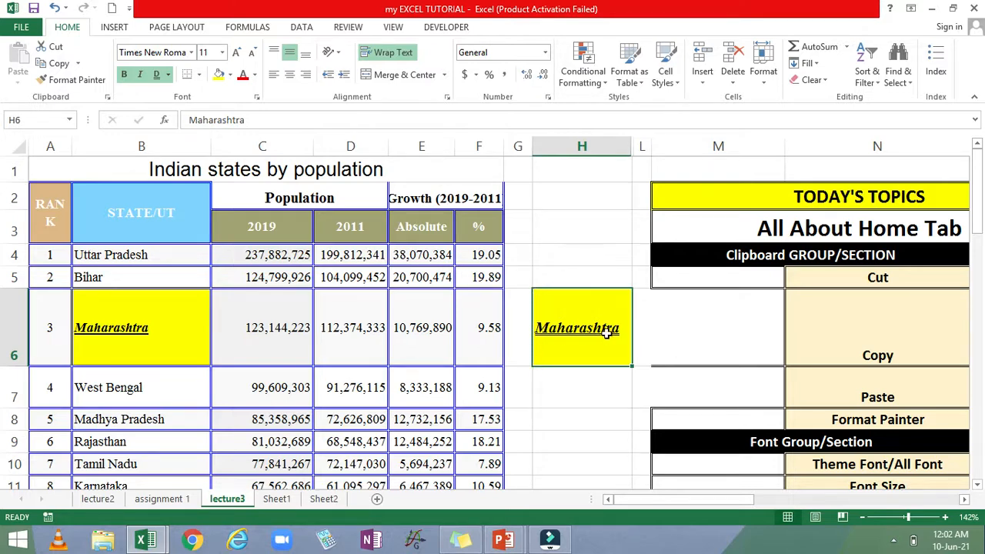
pyautogui.scroll(-2, 643, 336)
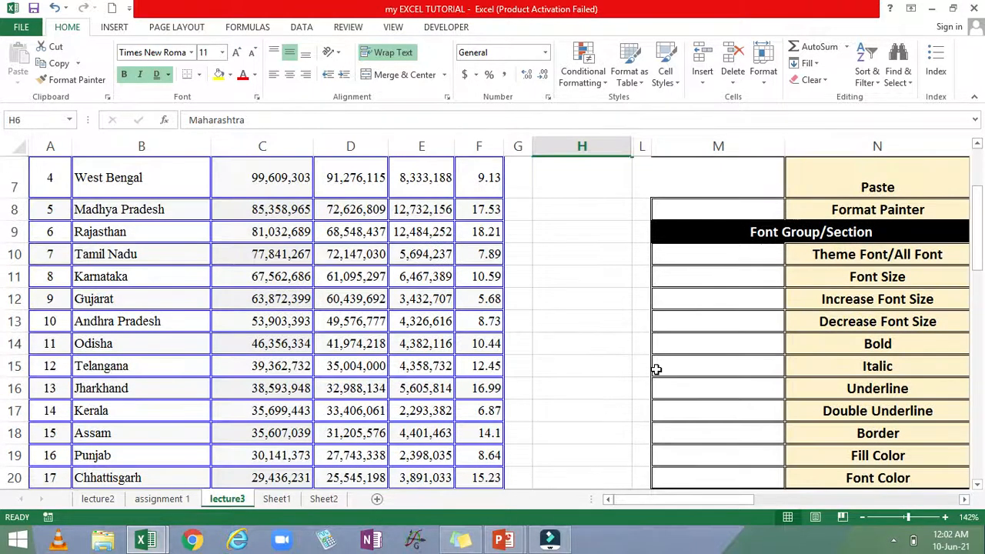
pyautogui.scroll(-1, 654, 369)
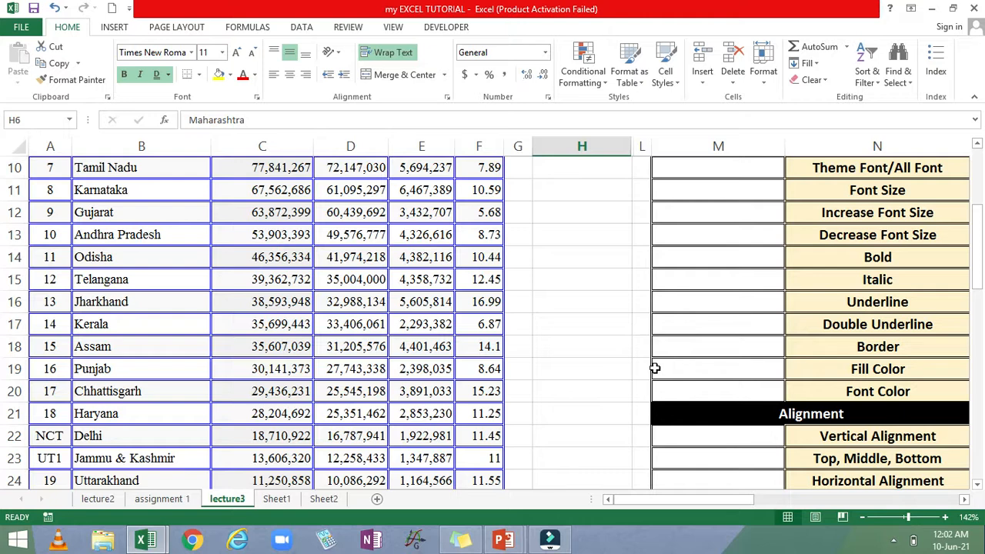
pyautogui.scroll(-1, 655, 369)
pyautogui.scroll(4, 653, 367)
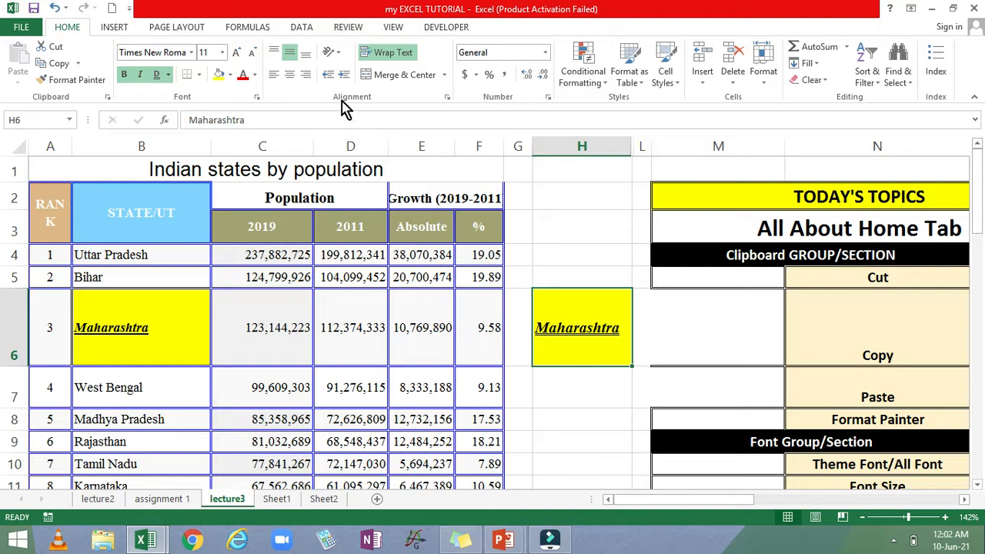
# - Apply a bottom border to the Maharashtra cell H6 and reselect the cell
pyautogui.click(199, 75)
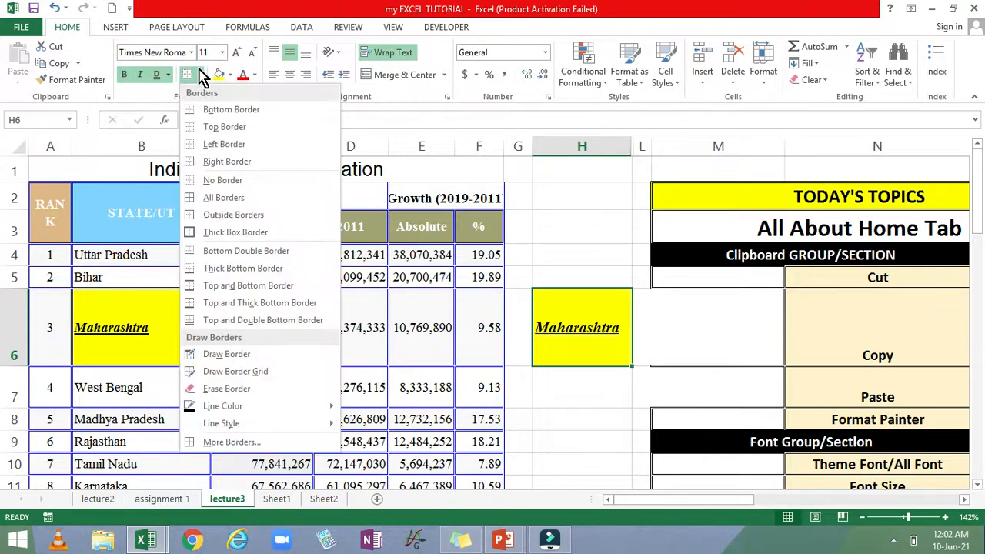
pyautogui.click(216, 113)
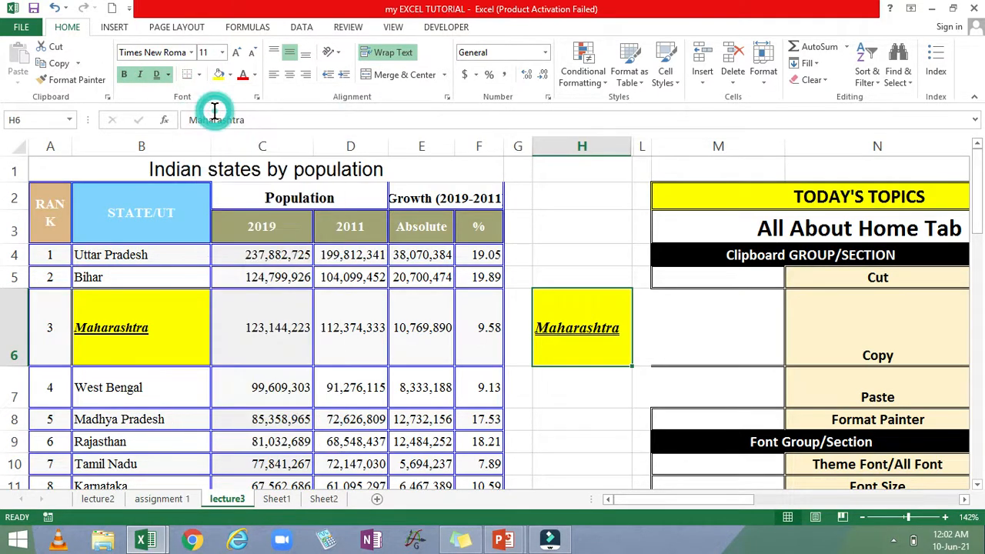
pyautogui.click(543, 420)
pyautogui.click(569, 307)
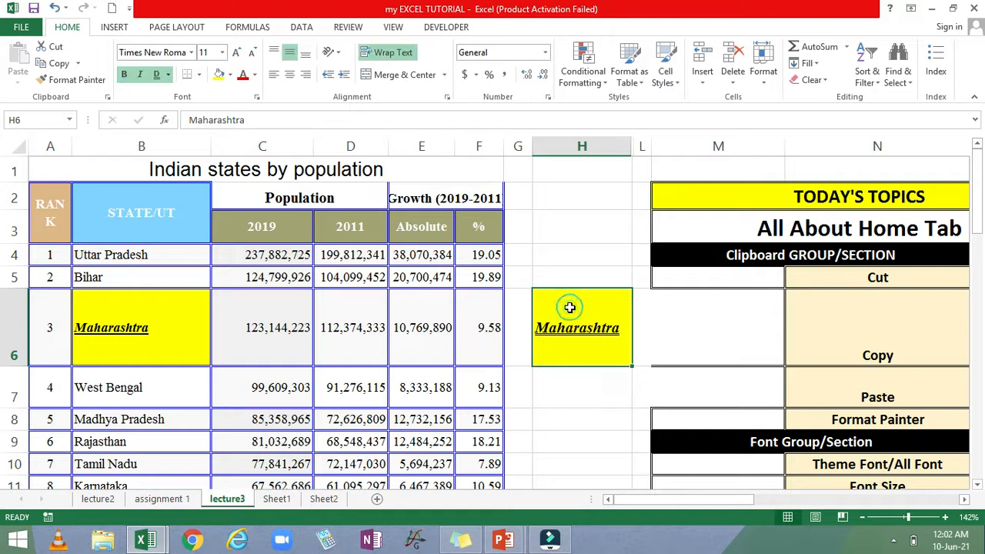
# - Remove all borders from the Maharashtra cell H6 with No Border
pyautogui.click(199, 74)
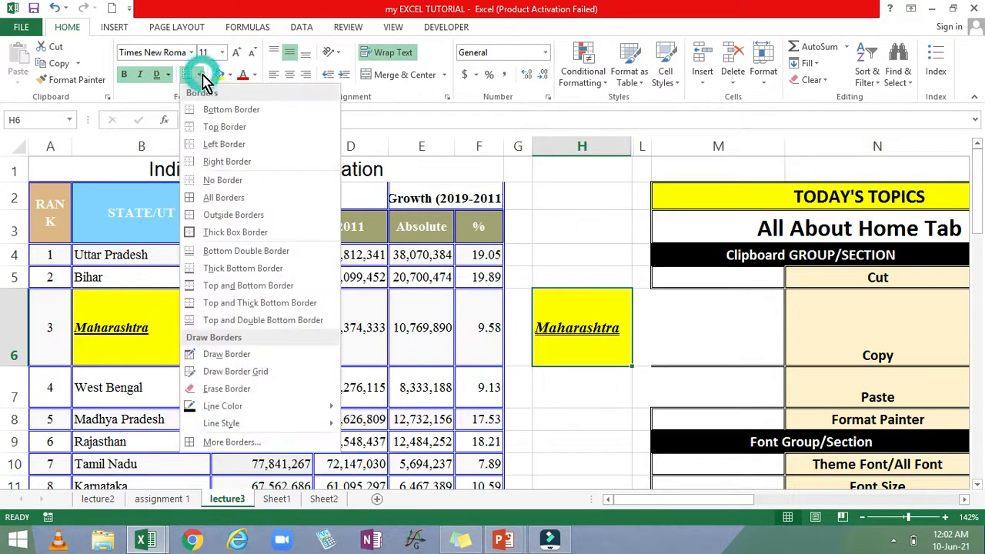
pyautogui.click(204, 184)
pyautogui.click(622, 435)
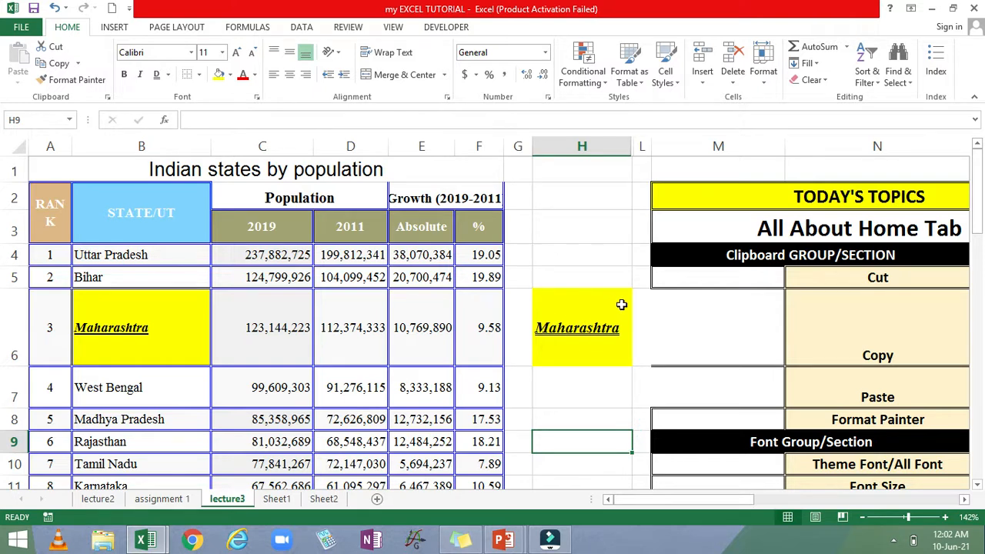
pyautogui.click(567, 294)
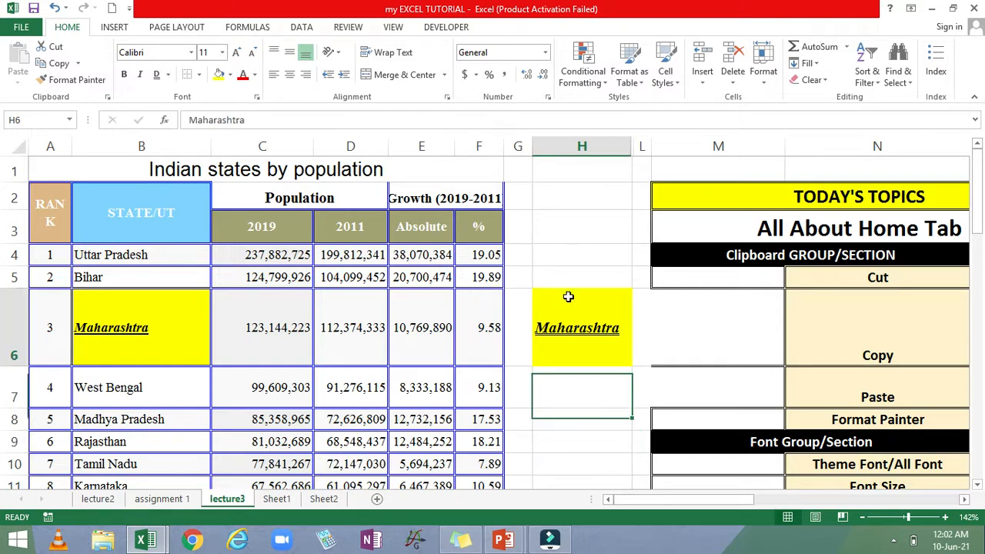
# - Add a bottom border to the borderless Maharashtra cell H6
pyautogui.click(199, 76)
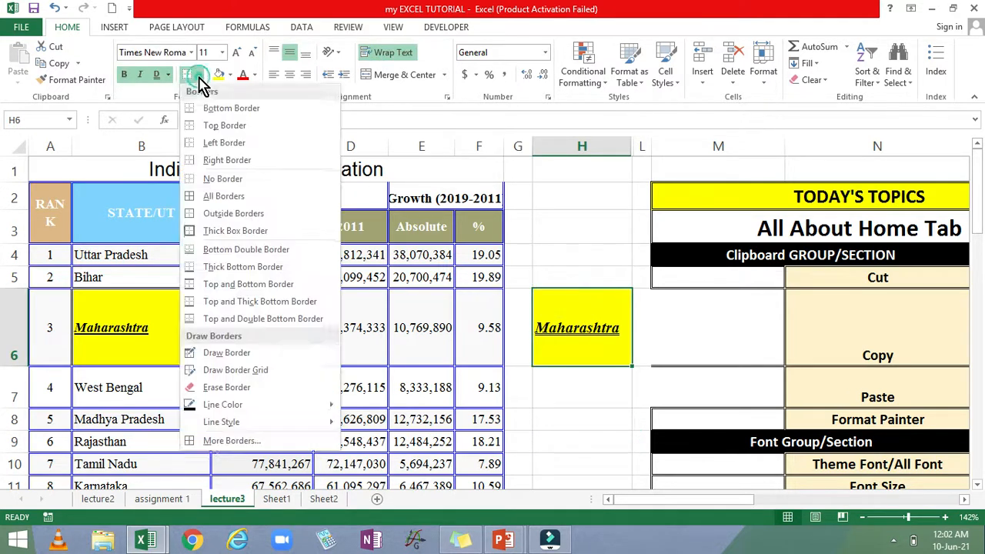
pyautogui.click(208, 114)
pyautogui.click(565, 439)
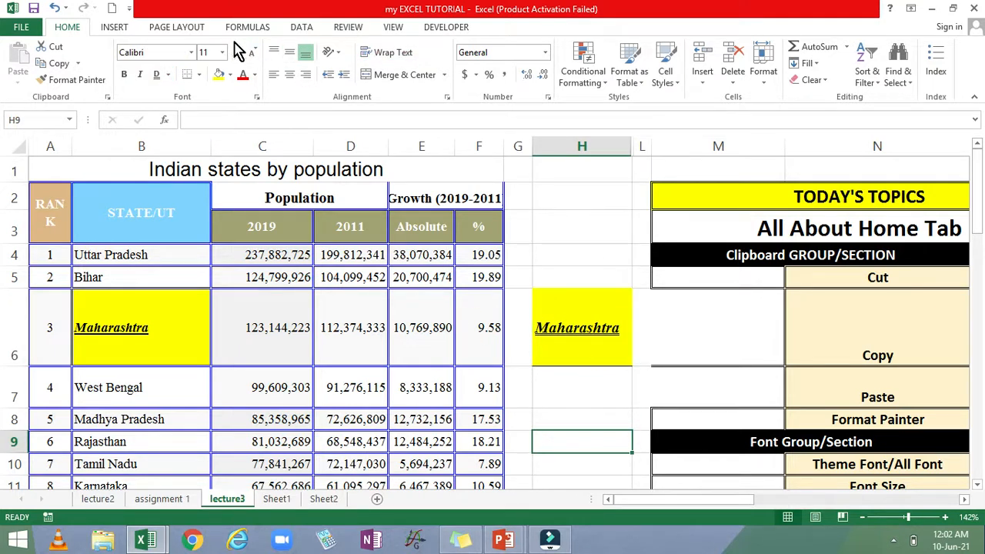
# - Try a top border on the empty cell H9
pyautogui.click(198, 74)
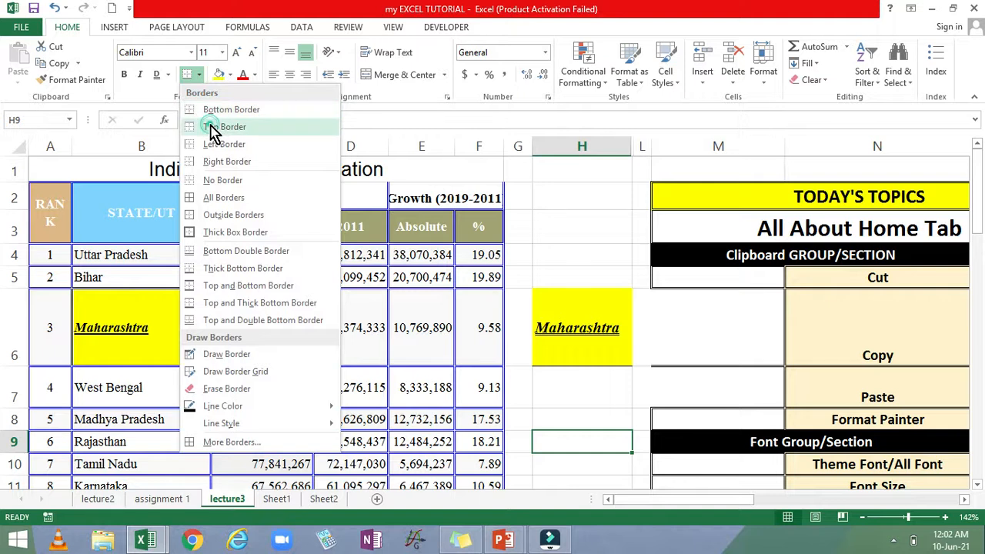
pyautogui.click(214, 129)
pyautogui.click(562, 297)
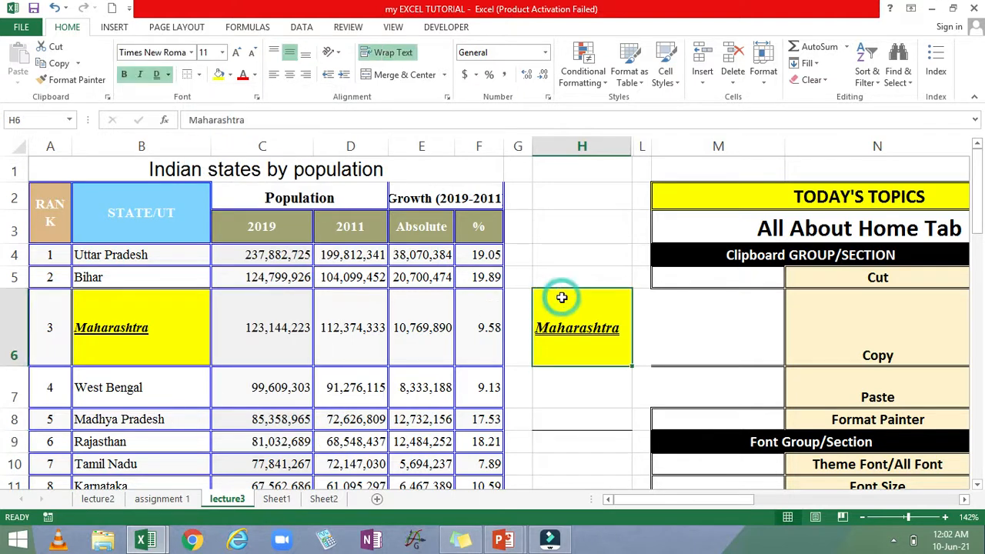
pyautogui.click(583, 441)
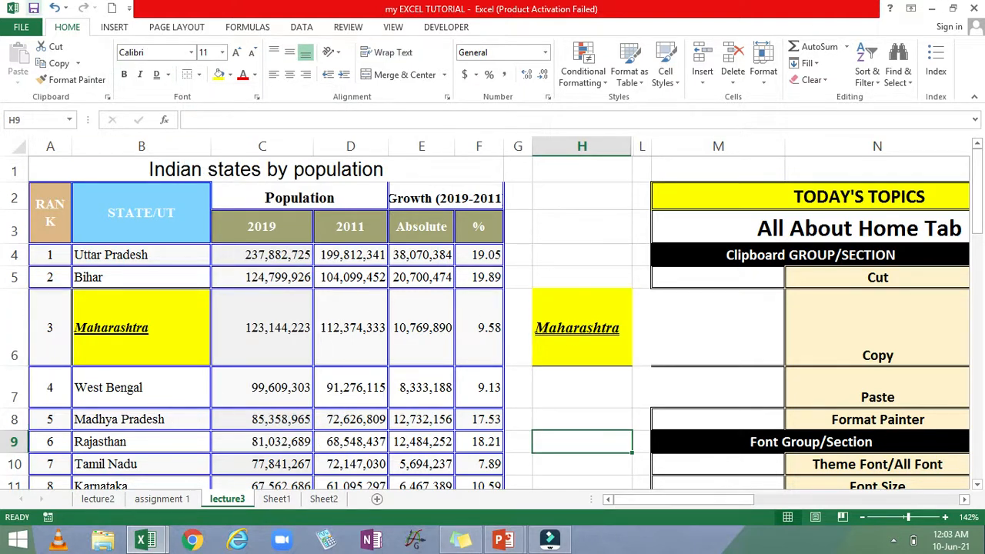
# - Add a top border to the Maharashtra cell H6
pyautogui.click(568, 306)
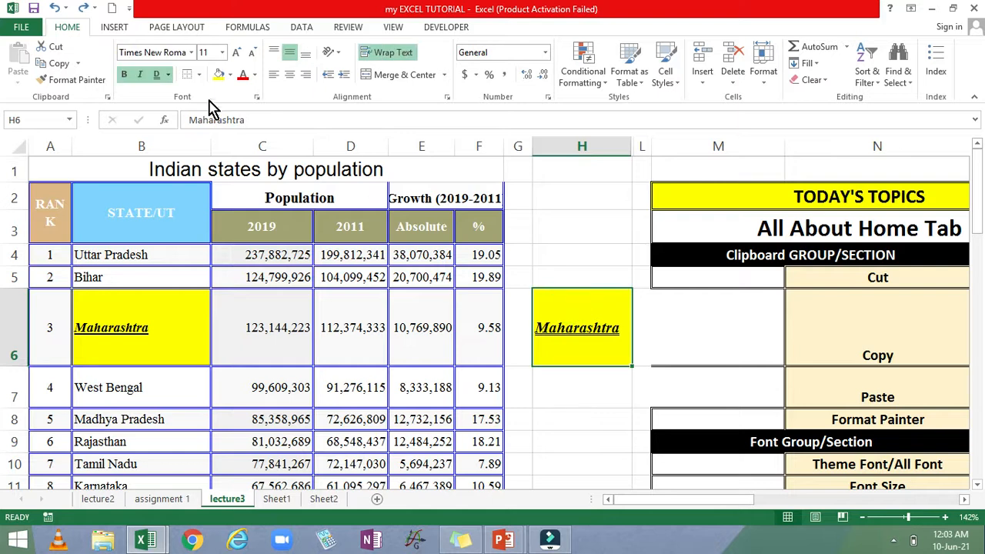
pyautogui.click(597, 326)
pyautogui.click(198, 74)
pyautogui.click(212, 127)
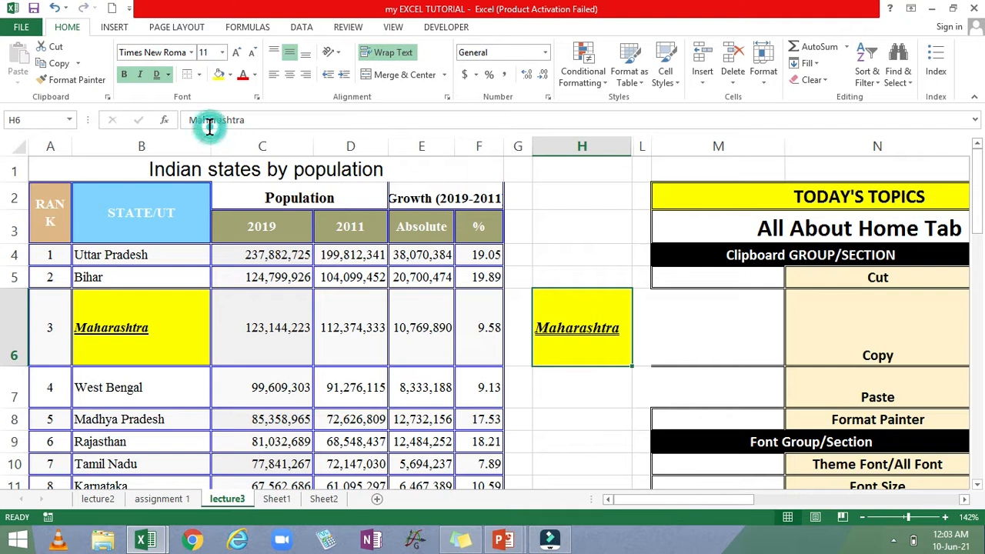
pyautogui.click(564, 438)
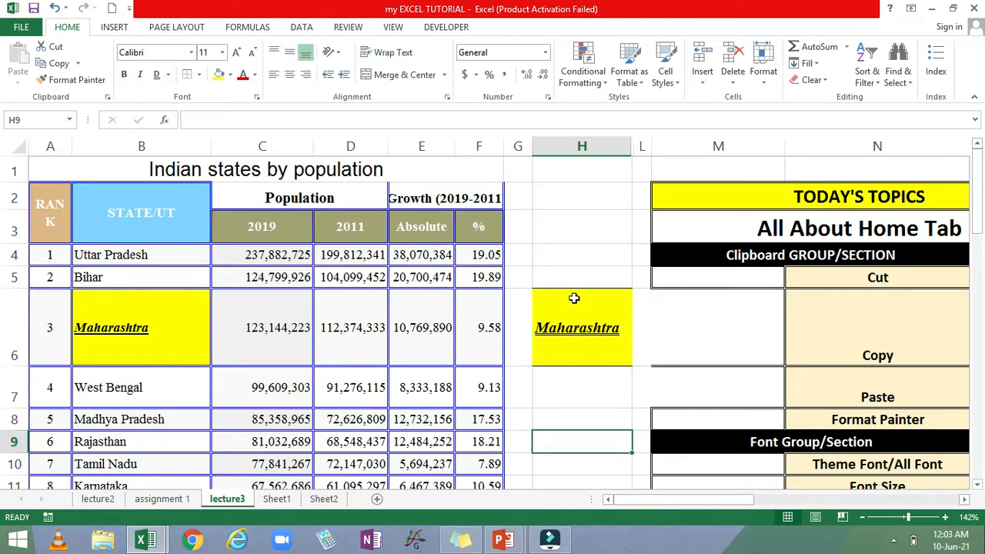
# - Add a left border to the Maharashtra cell H6
pyautogui.click(561, 323)
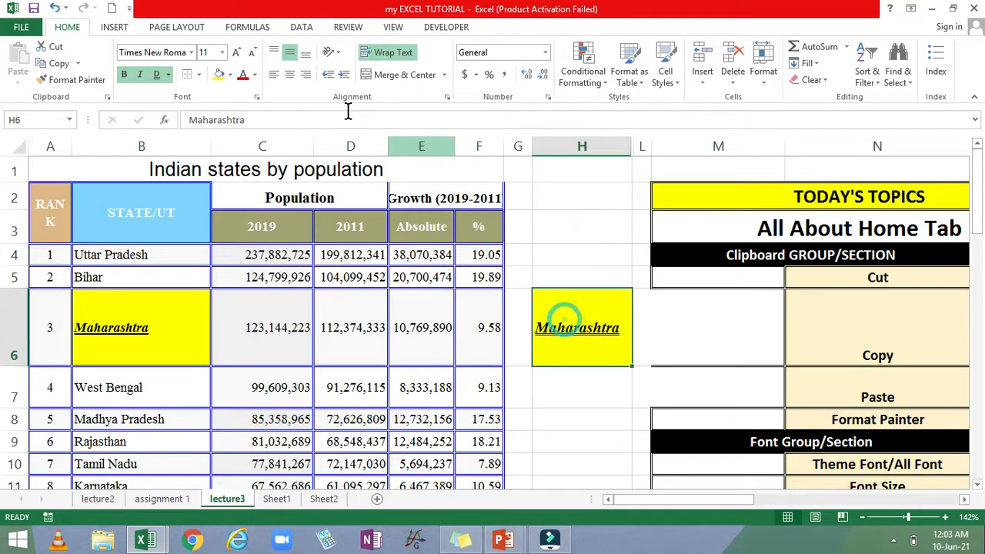
pyautogui.click(199, 75)
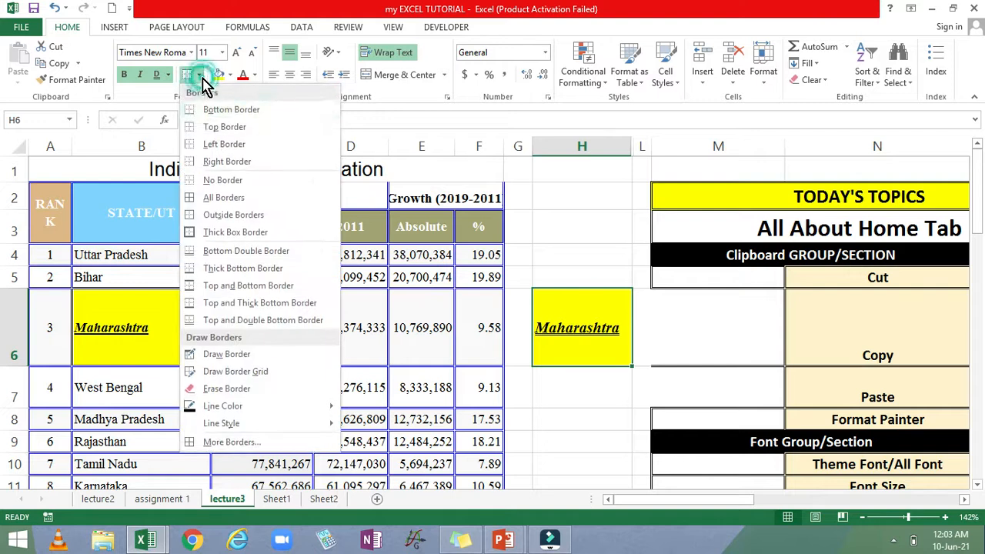
pyautogui.click(208, 148)
pyautogui.click(568, 413)
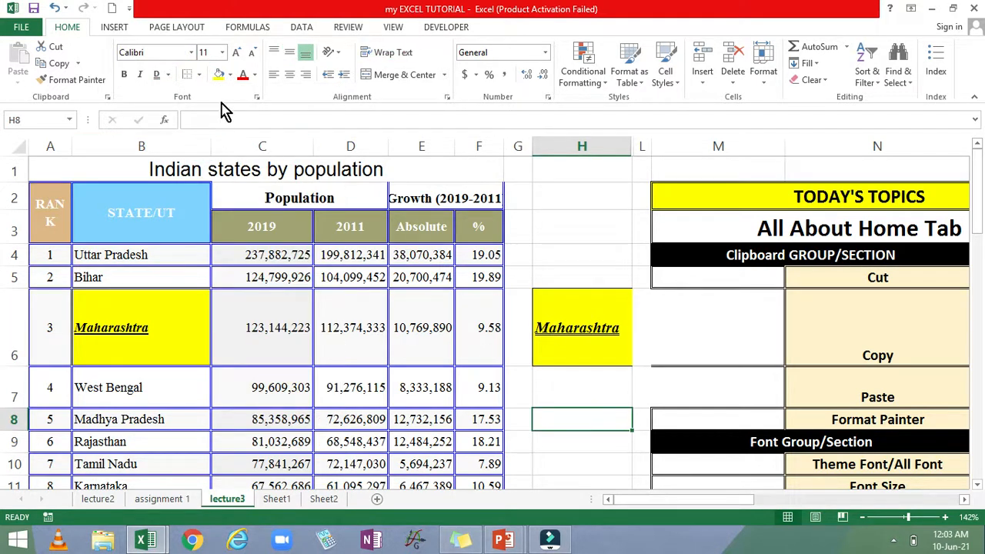
# - Clear the top, left and bottom borders of cell H6 with No Border
pyautogui.click(542, 318)
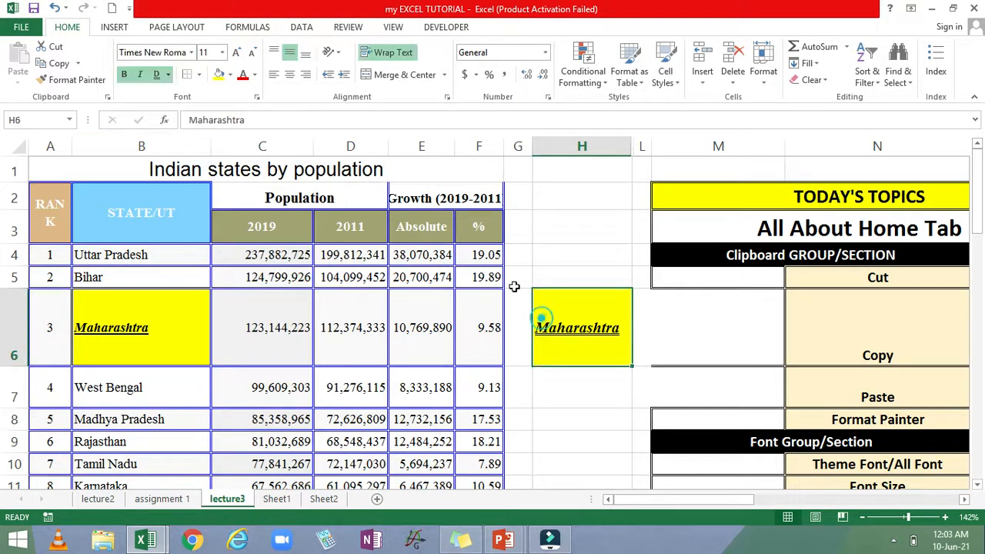
pyautogui.click(198, 75)
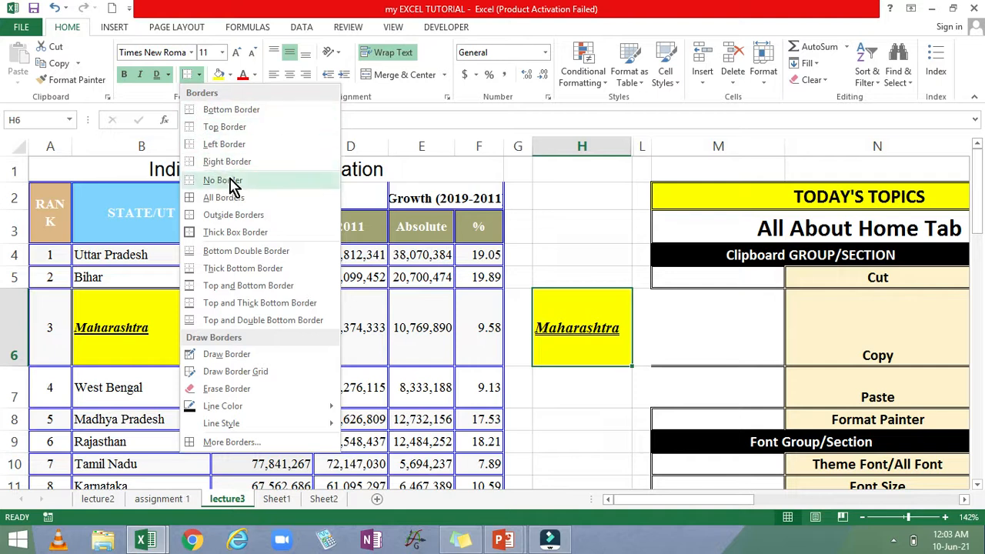
pyautogui.click(231, 181)
pyautogui.click(616, 397)
pyautogui.click(601, 303)
# - Apply All Borders to the cell range H5:H9
pyautogui.click(198, 75)
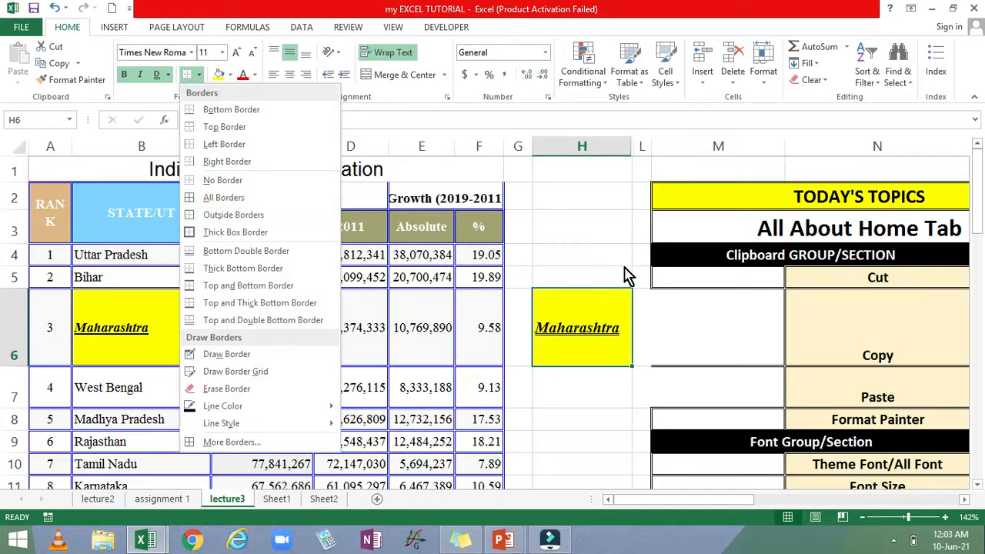
pyautogui.click(569, 277)
pyautogui.moveTo(570, 277); pyautogui.dragTo(564, 423)
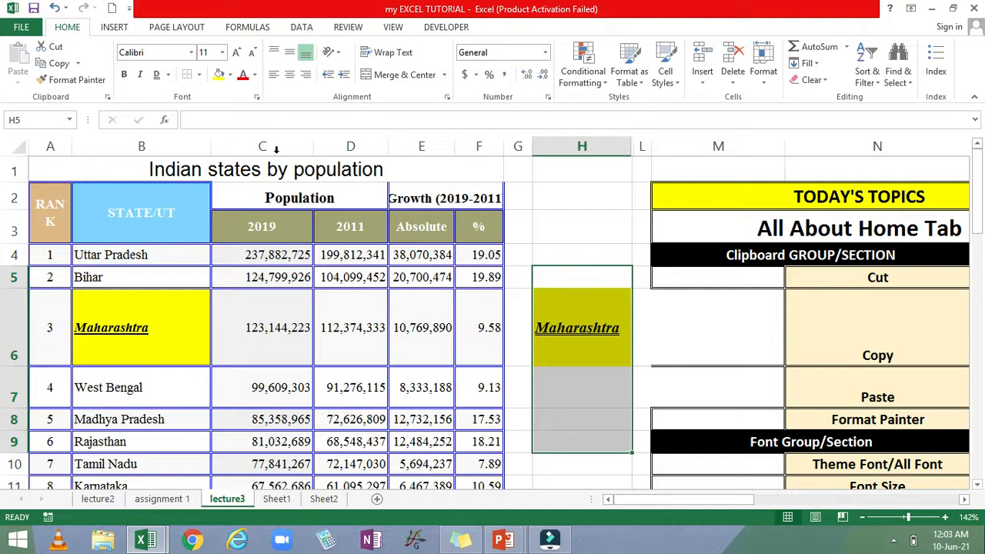
pyautogui.click(198, 75)
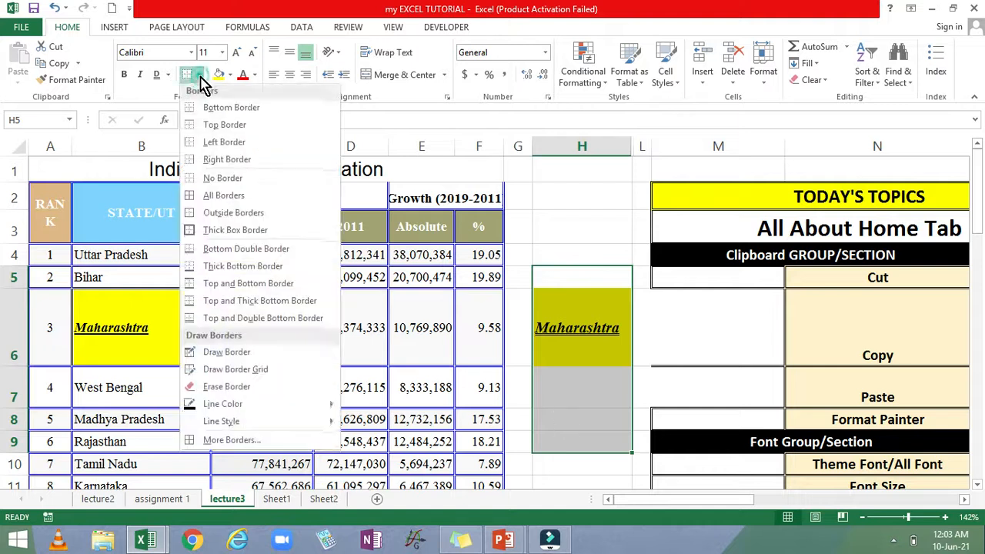
pyautogui.click(216, 200)
pyautogui.click(587, 227)
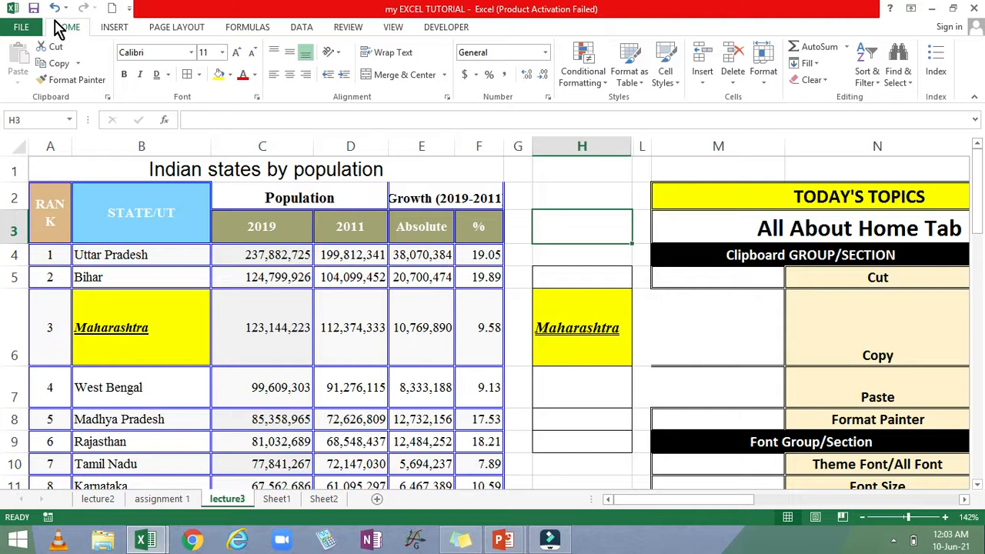
# - Undo the All Borders change on H5:H9 and the preceding No Border change on H6
pyautogui.hotkey('ctrl', 'z')
pyautogui.hotkey('ctrl', 'z')
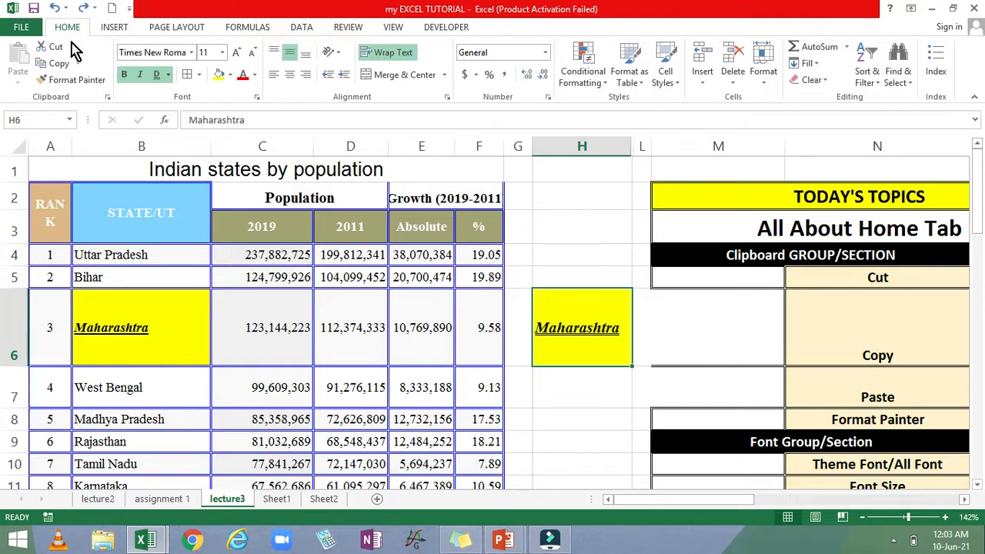
# - Draw border lines along the top and bottom of cell H4 and around cell H7 with Draw Border
pyautogui.click(543, 217)
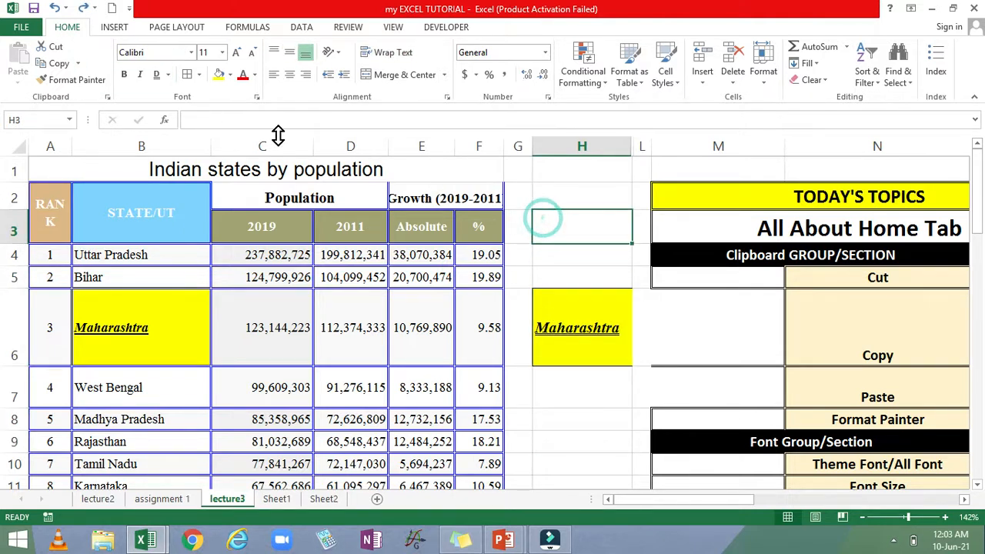
pyautogui.click(199, 74)
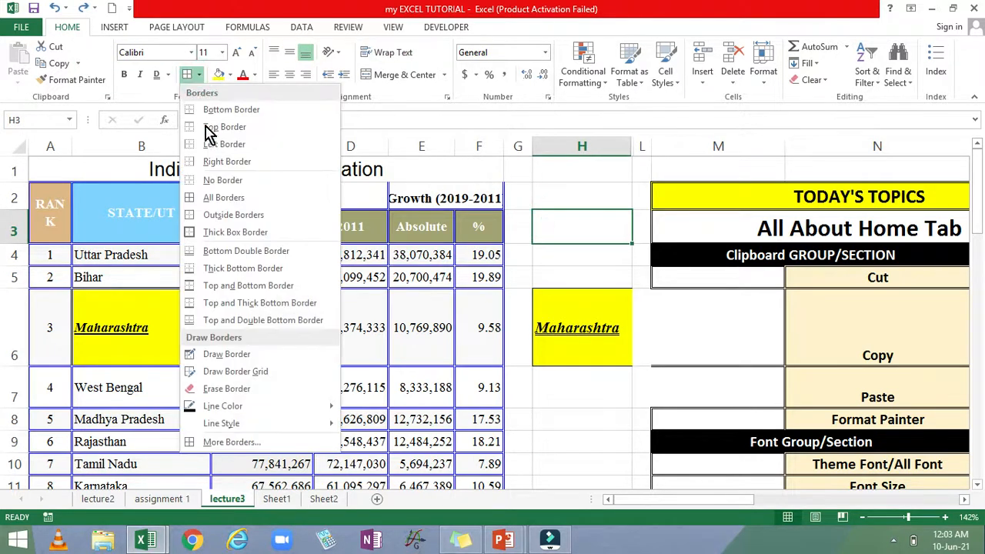
pyautogui.click(544, 331)
pyautogui.click(199, 76)
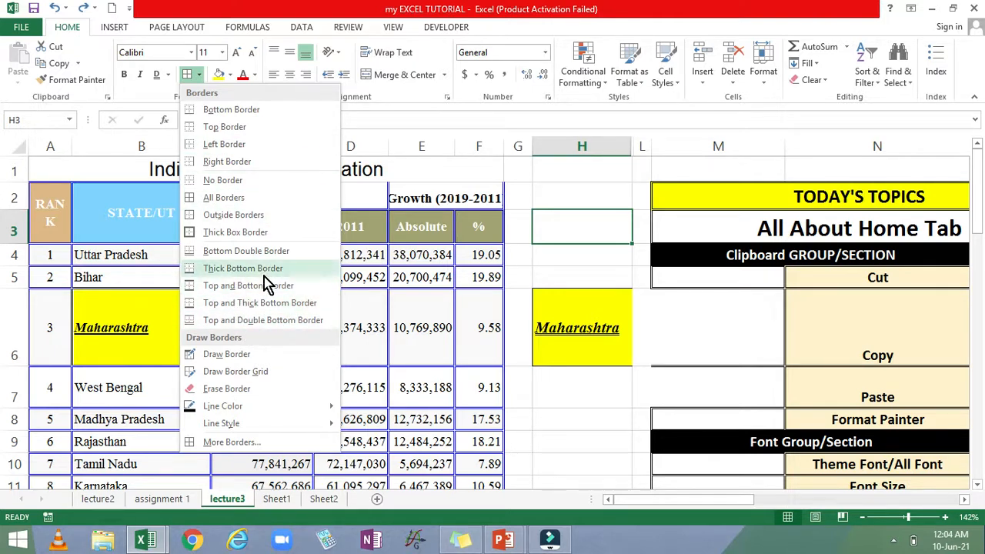
pyautogui.click(240, 360)
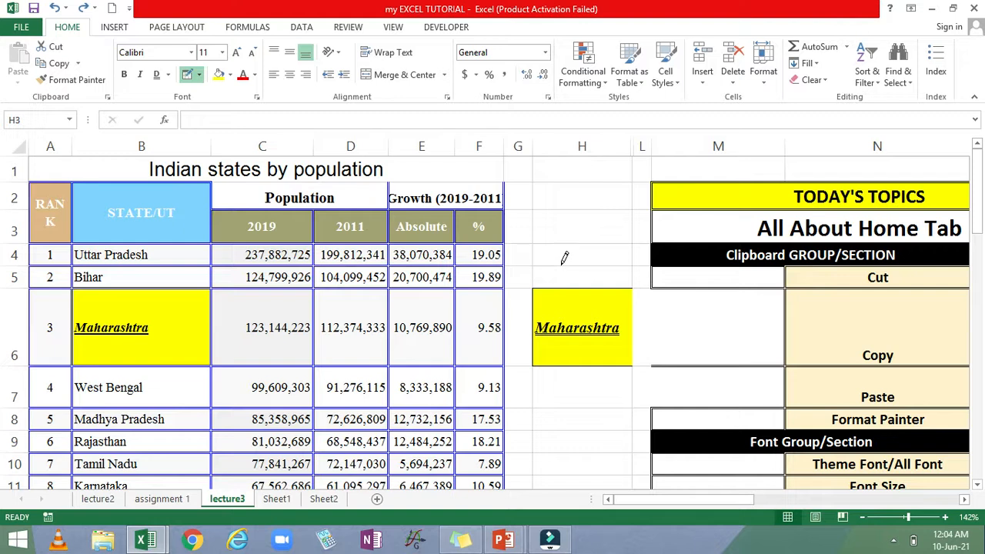
pyautogui.click(537, 264)
pyautogui.click(569, 243)
pyautogui.click(538, 377)
pyautogui.click(632, 382)
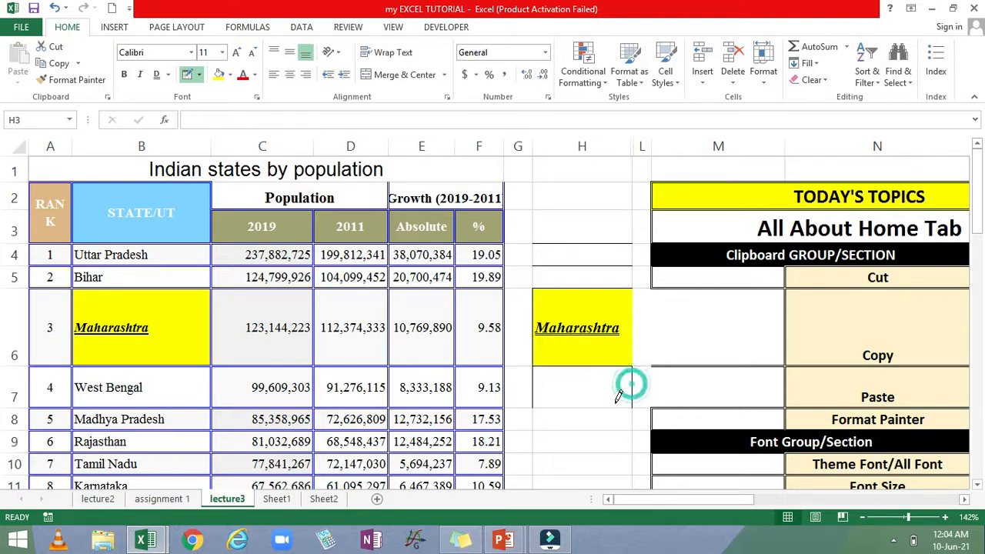
pyautogui.click(597, 406)
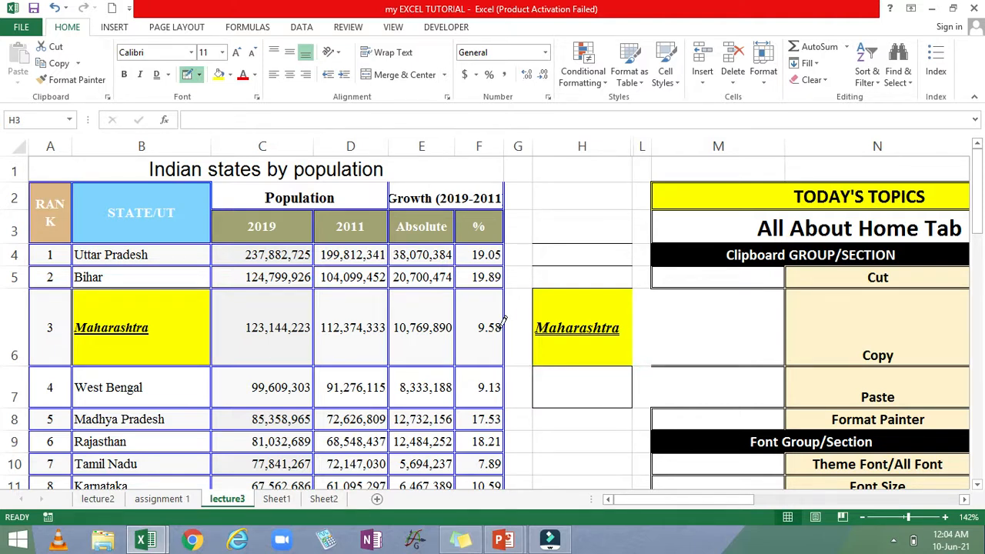
# - Undo the hand-drawn border lines at cells H4 and H7
pyautogui.hotkey('ctrl', 'z')
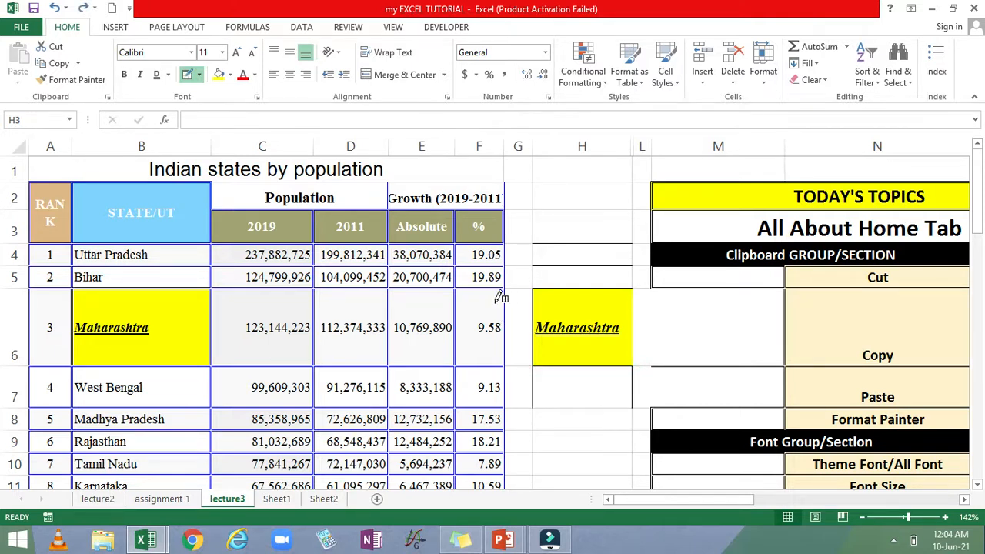
pyautogui.hotkey('ctrl', 'z')
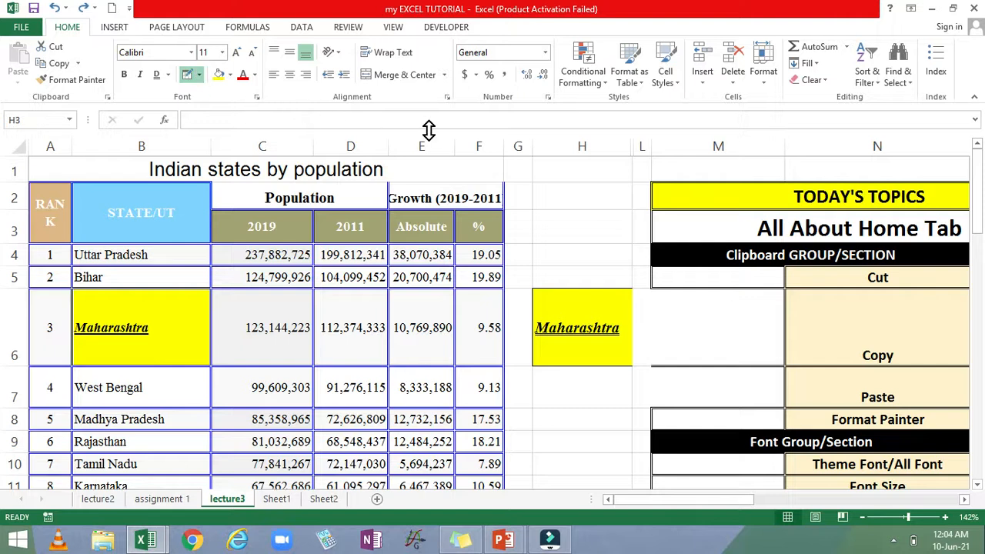
# - Examine the border line colour choices, including the standard palette and custom RGB settings, without applying a colour
pyautogui.click(198, 75)
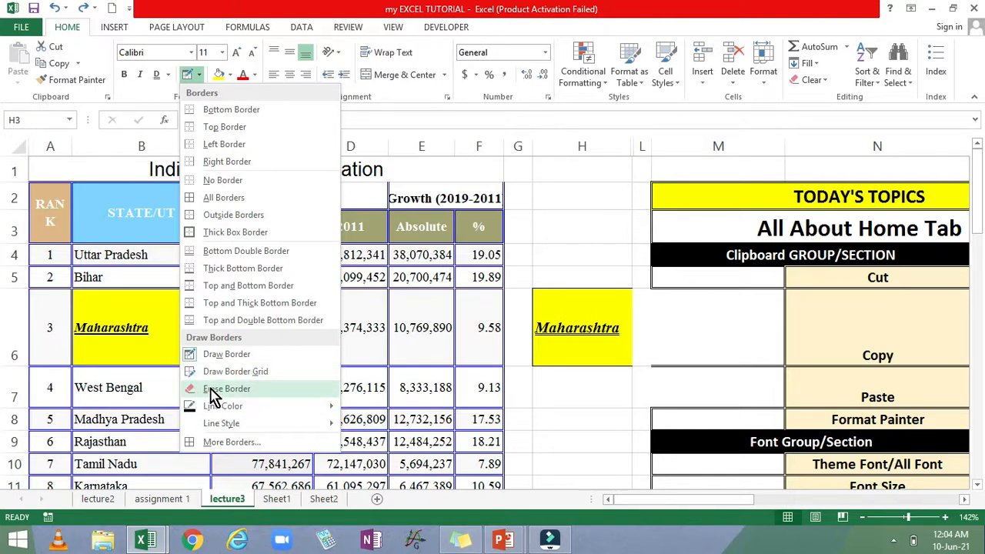
pyautogui.moveTo(245, 407)
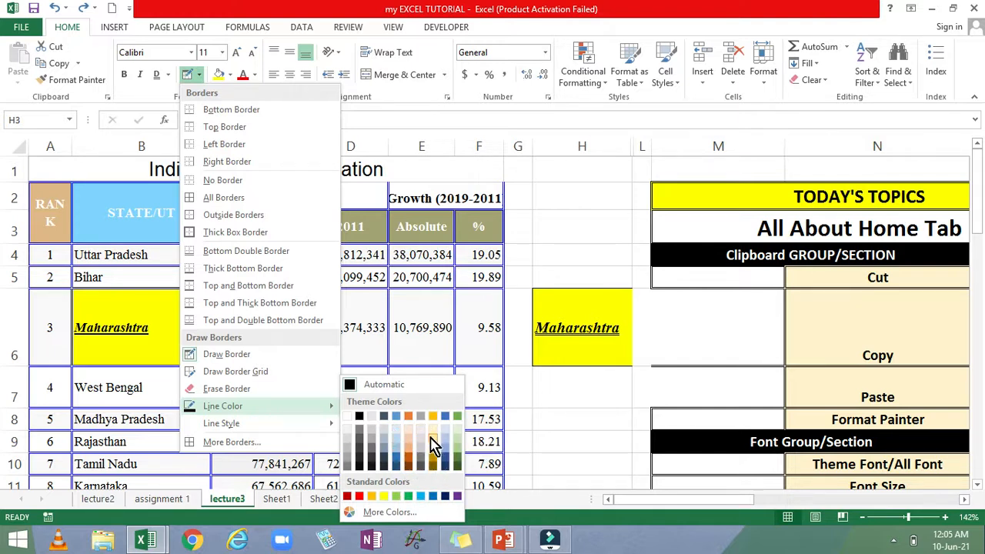
pyautogui.click(389, 512)
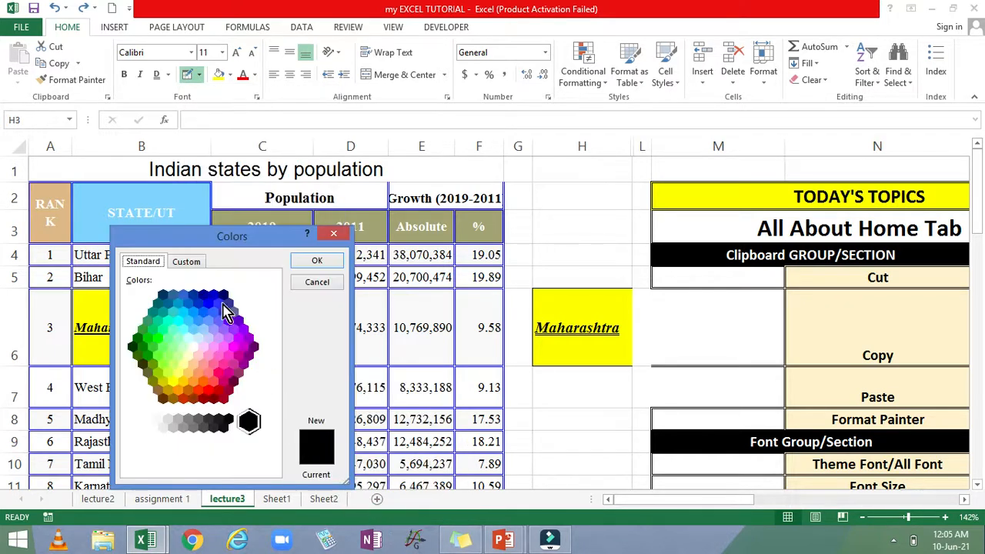
pyautogui.click(192, 262)
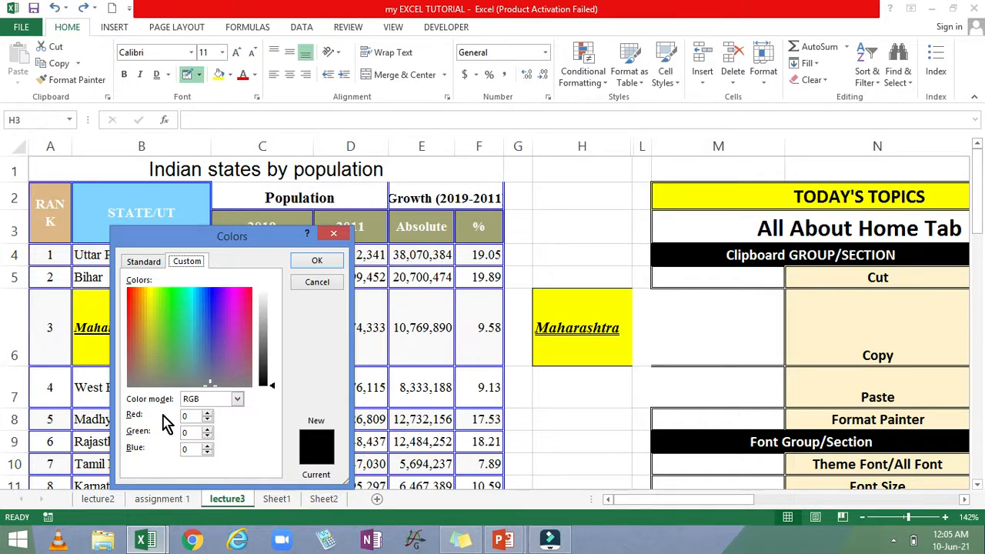
pyautogui.click(206, 413)
pyautogui.click(206, 414)
pyautogui.click(206, 413)
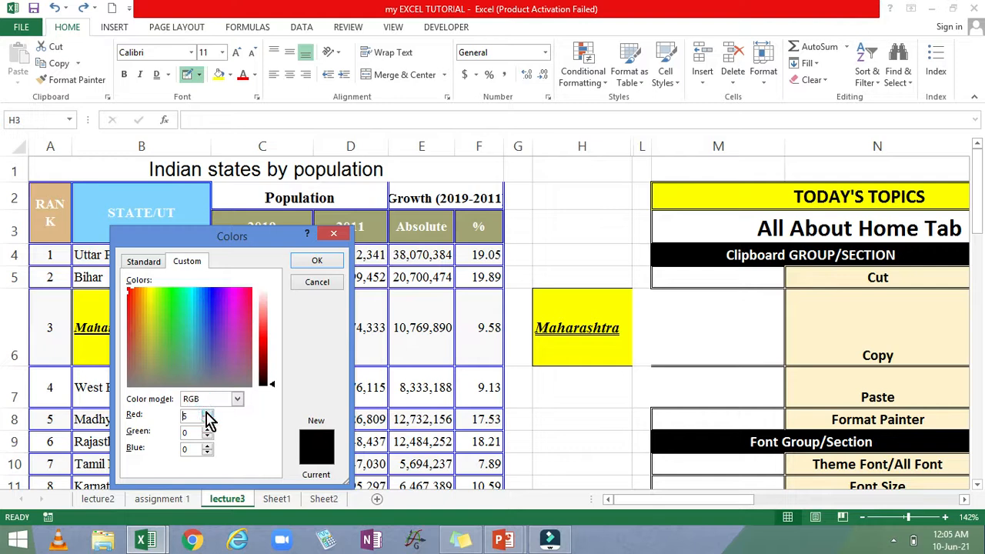
pyautogui.click(335, 235)
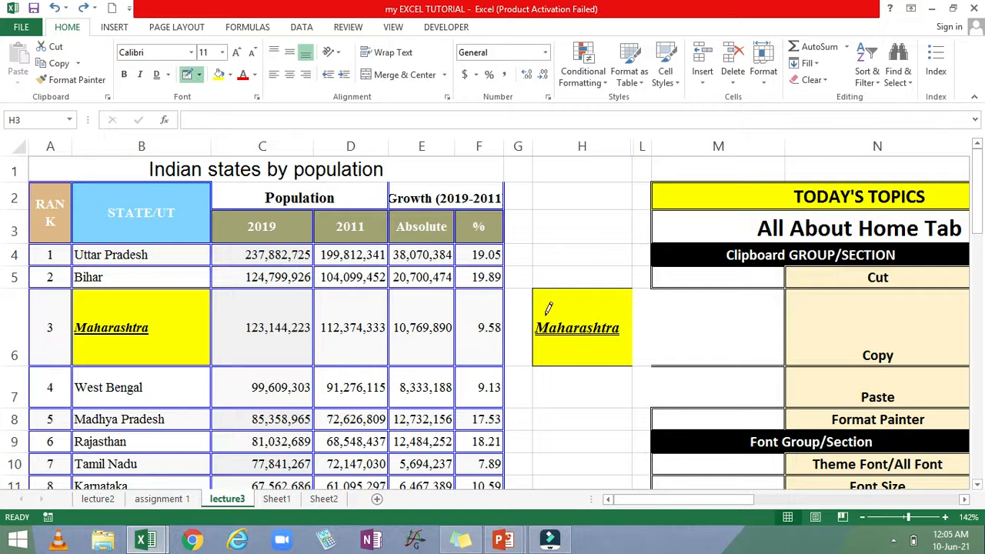
# - Review the border line styles and the Format Cells border settings for cell H3 without applying anything
pyautogui.click(199, 74)
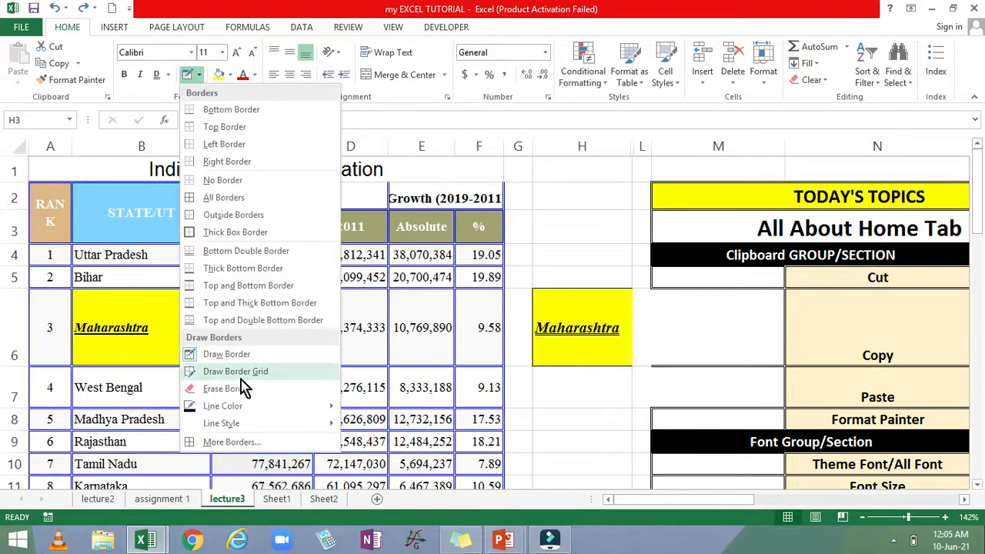
pyautogui.moveTo(219, 431)
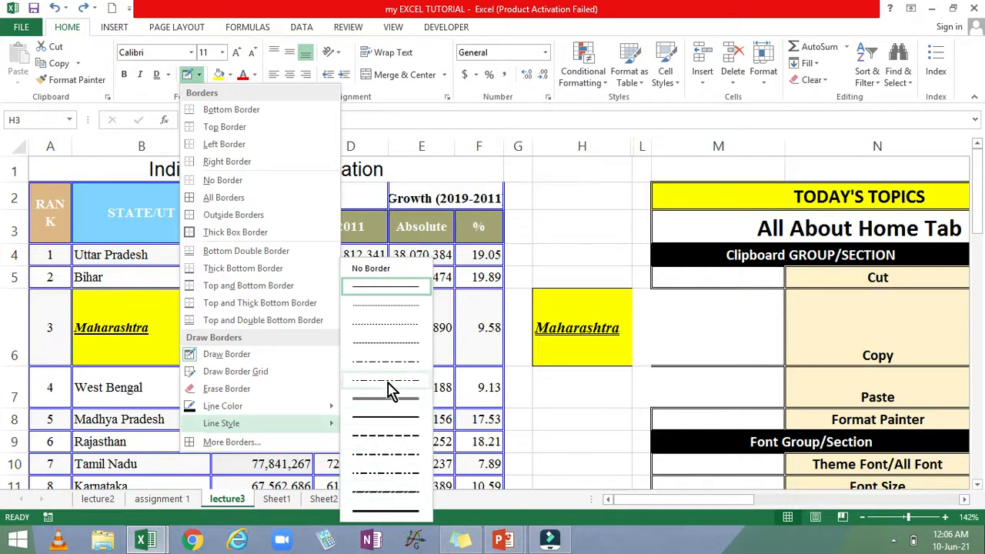
pyautogui.click(232, 443)
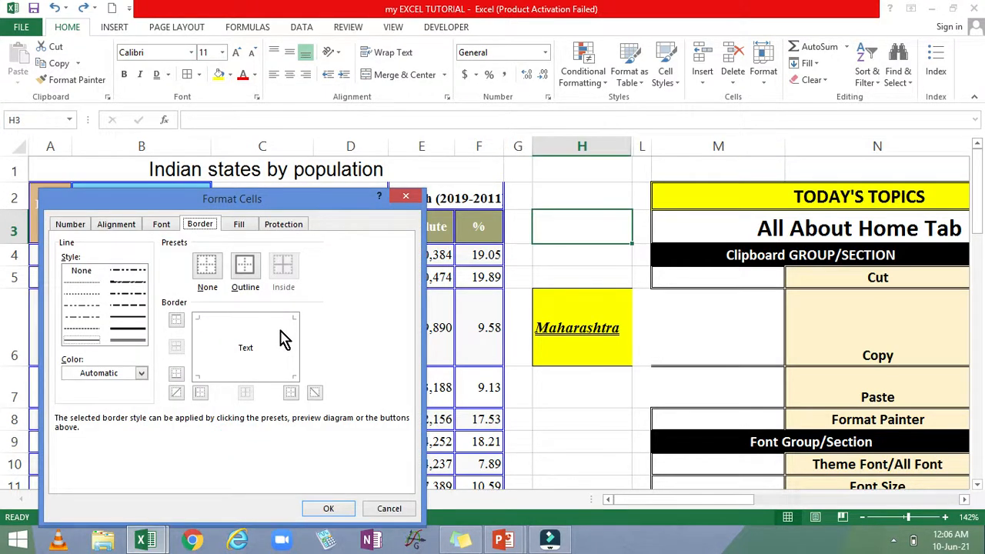
pyautogui.click(405, 201)
# - Remove the borders from the Maharashtra cell H6 with No Border
pyautogui.click(576, 324)
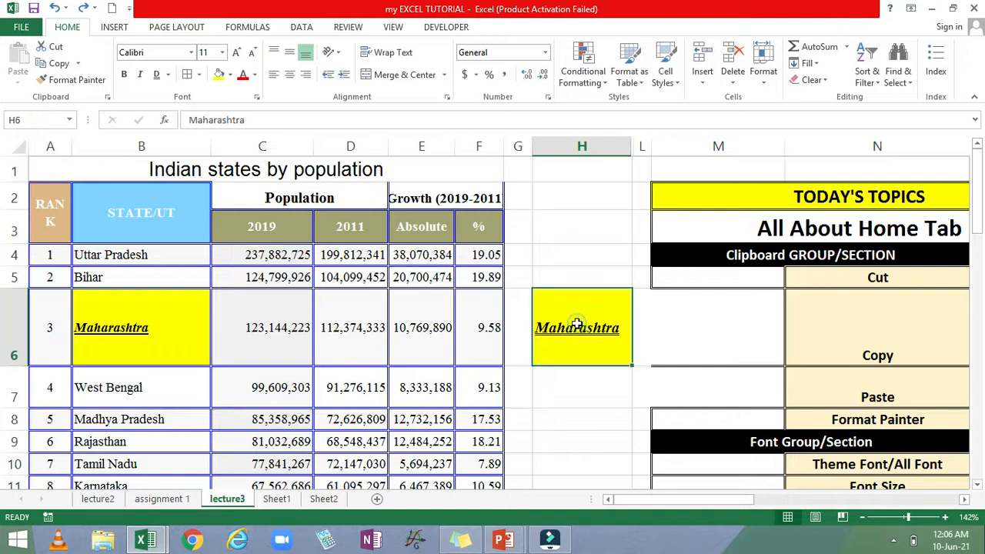
pyautogui.click(200, 75)
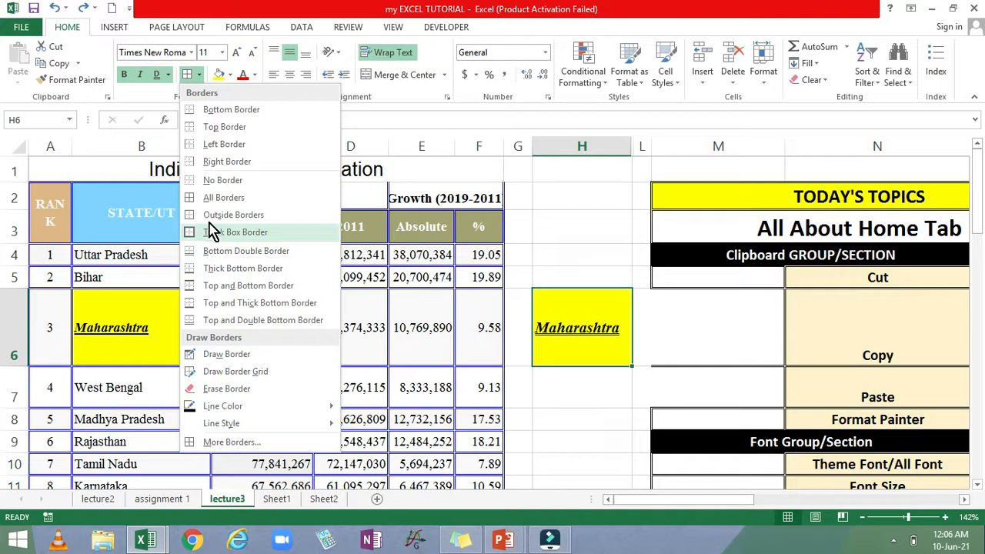
pyautogui.click(222, 182)
pyautogui.click(616, 415)
pyautogui.click(569, 298)
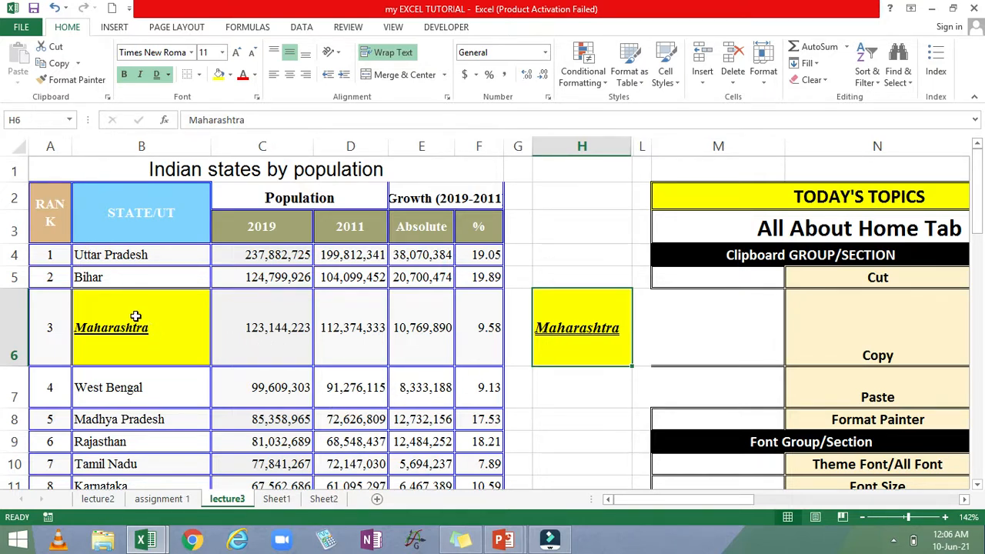
# - Remove all borders from B8:D13, Madhya Pradesh to Andhra Pradesh, using the None preset in the Format Cells border settings
pyautogui.scroll(-1, 133, 367)
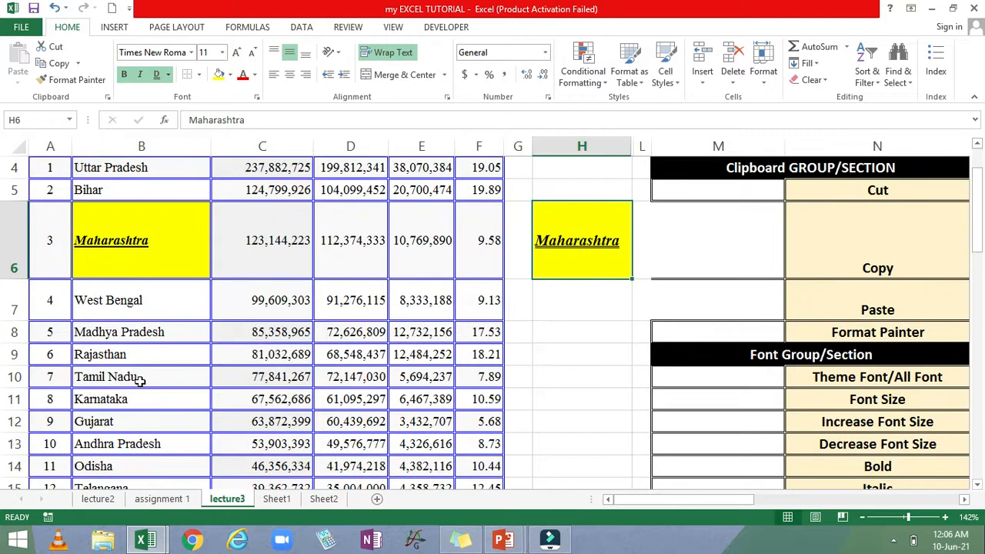
pyautogui.scroll(-1, 139, 378)
pyautogui.moveTo(102, 210); pyautogui.dragTo(188, 274)
pyautogui.moveTo(286, 285); pyautogui.dragTo(337, 298)
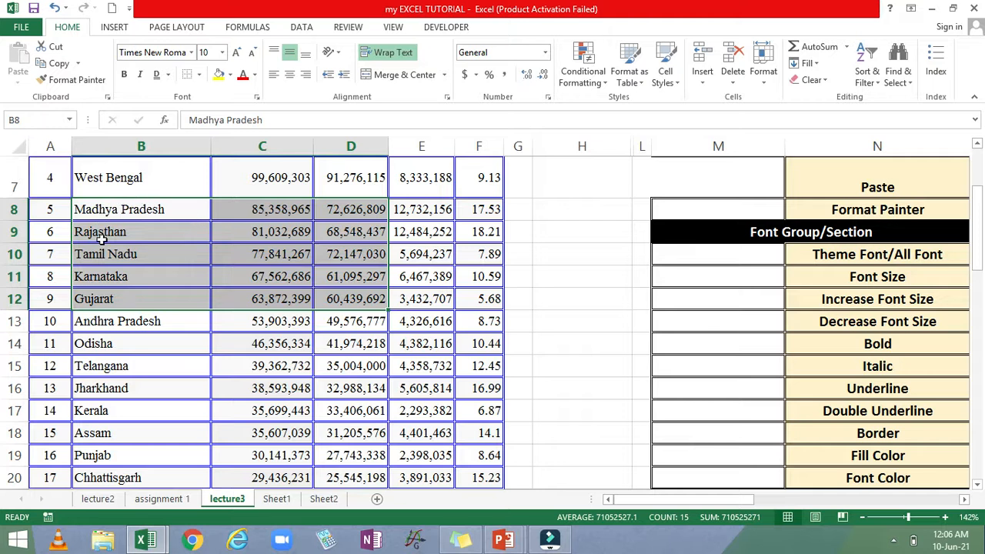
pyautogui.moveTo(108, 212); pyautogui.dragTo(375, 327)
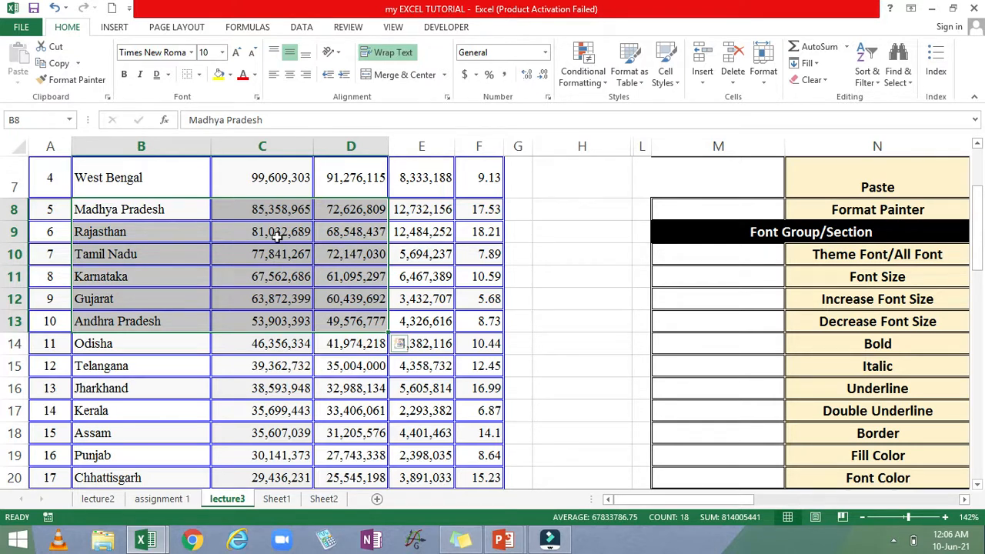
pyautogui.click(198, 74)
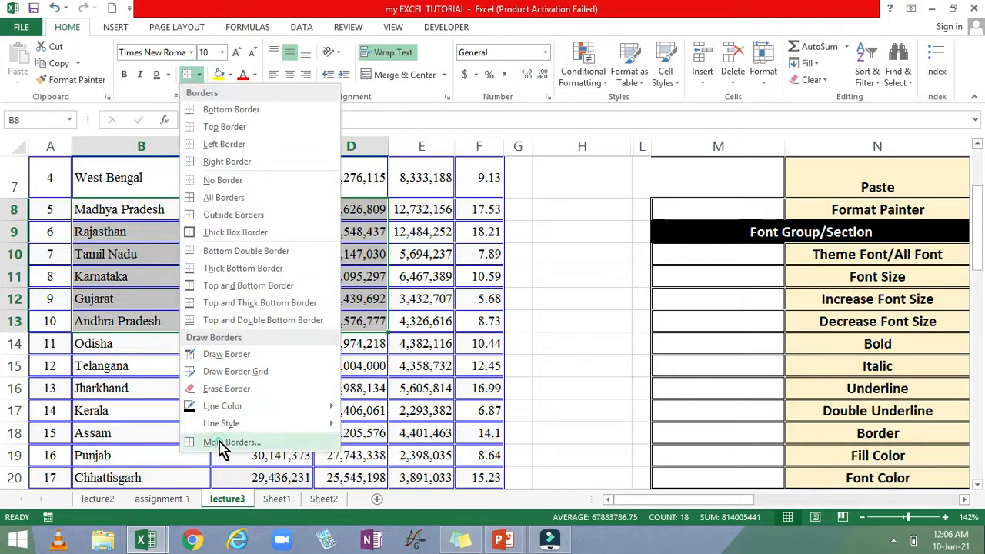
pyautogui.click(221, 443)
pyautogui.moveTo(226, 202); pyautogui.dragTo(600, 108)
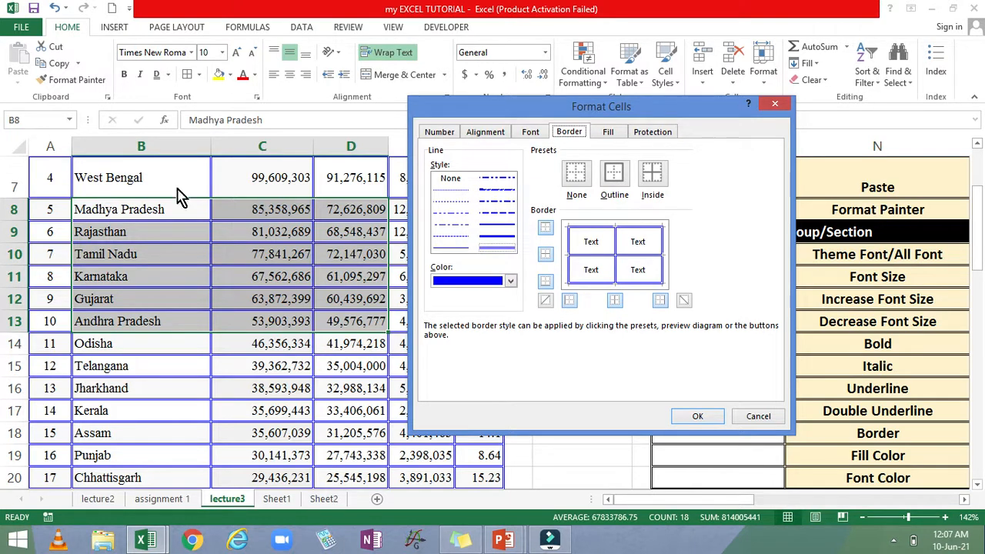
pyautogui.click(575, 177)
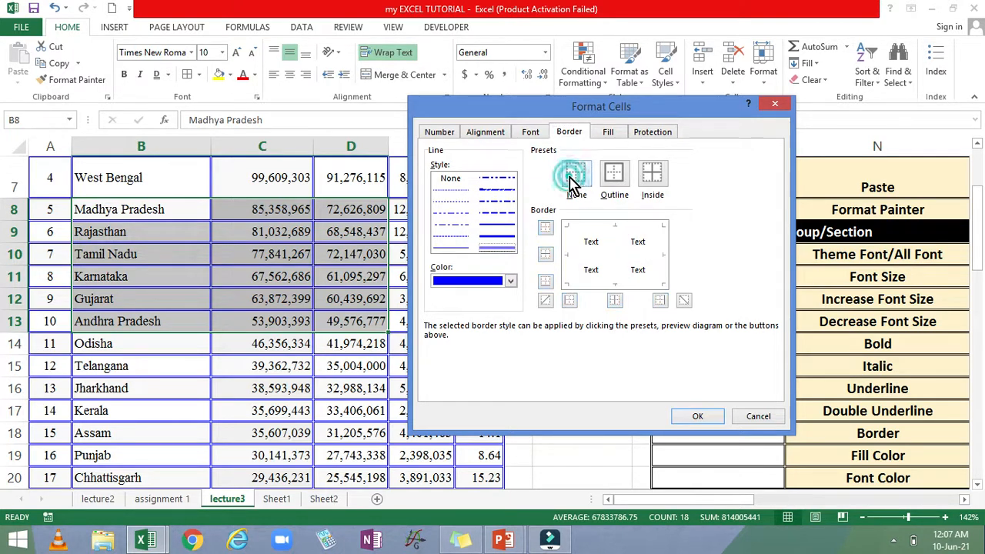
pyautogui.click(684, 420)
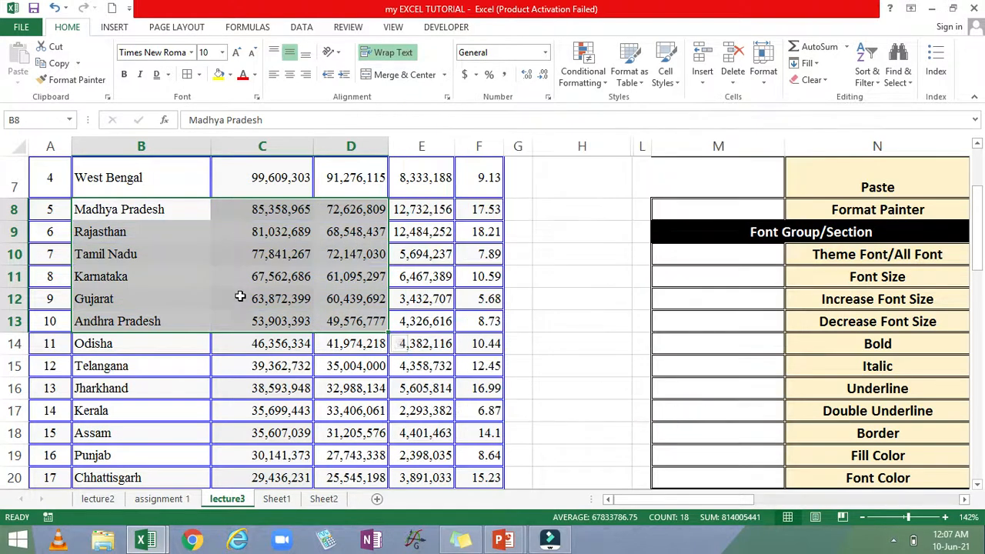
pyautogui.click(190, 367)
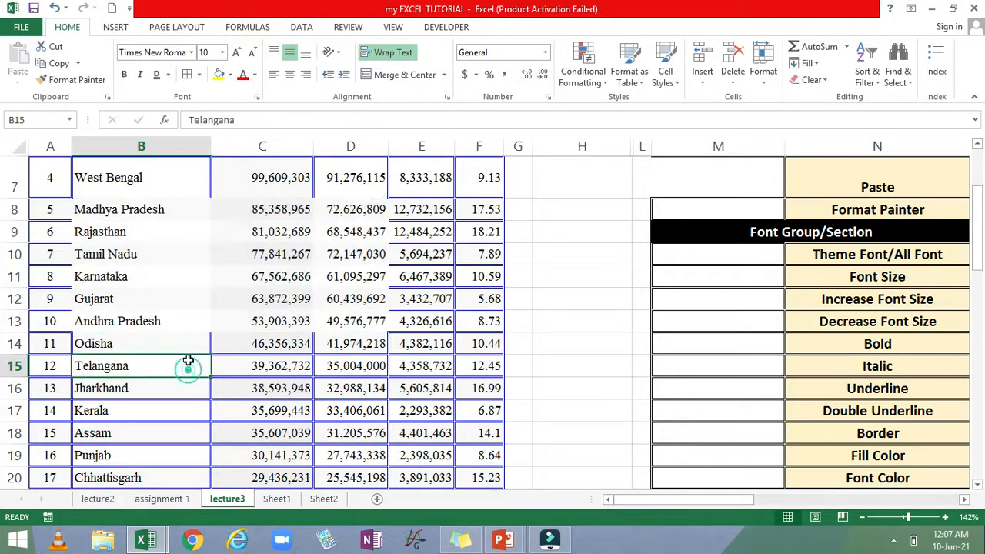
# - Open the Format Cells border settings for B8:D14, Madhya Pradesh to Odisha, and set the line colour to black
pyautogui.moveTo(157, 209); pyautogui.dragTo(369, 341)
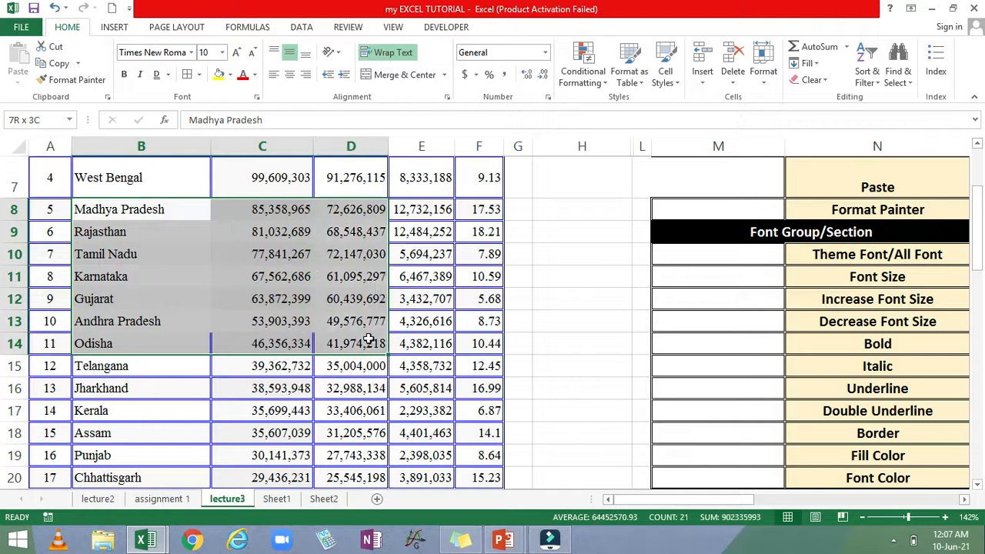
pyautogui.click(199, 75)
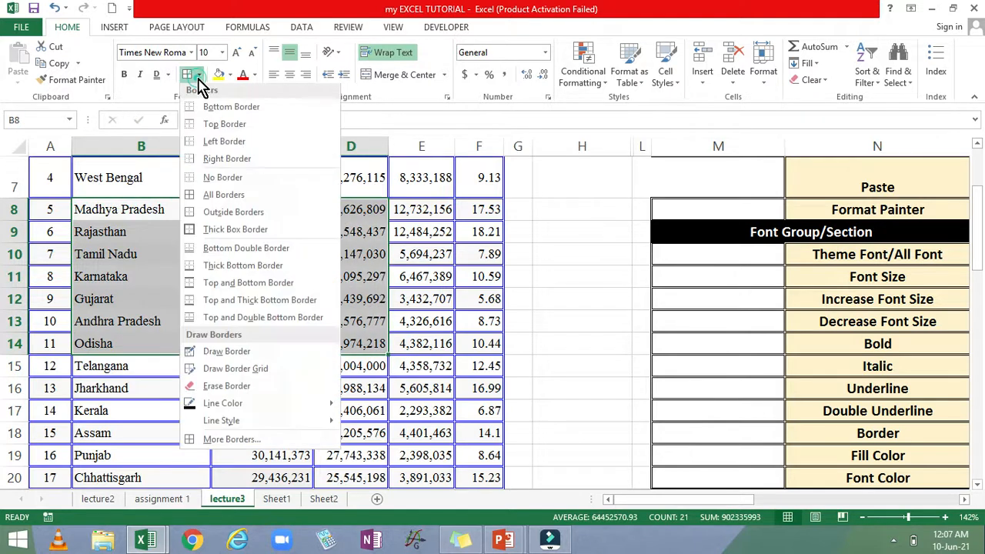
pyautogui.click(223, 443)
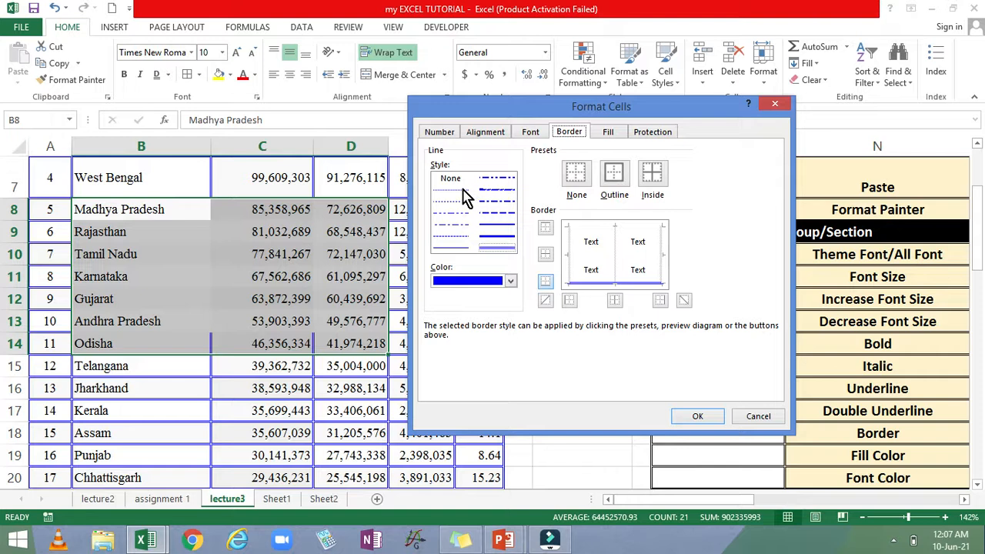
pyautogui.click(510, 281)
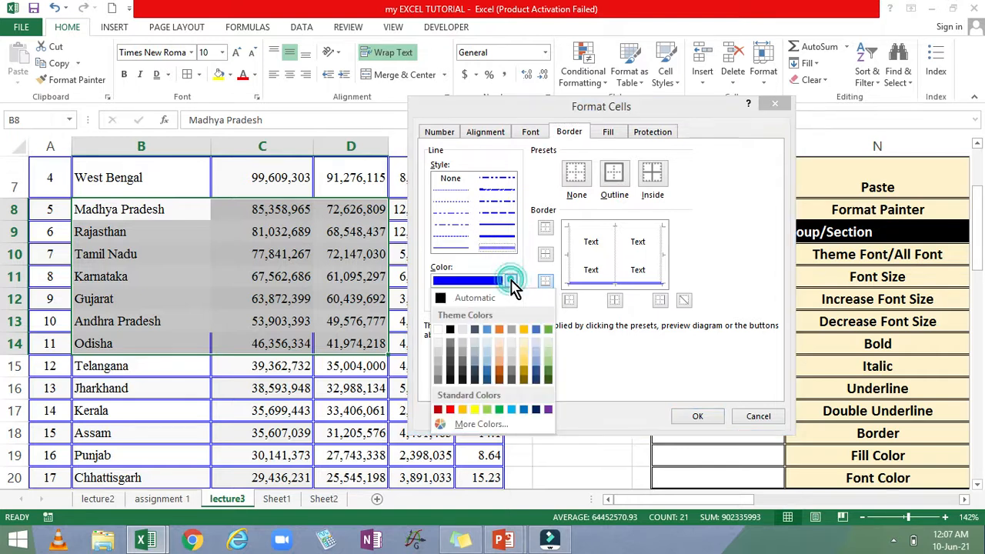
pyautogui.click(450, 330)
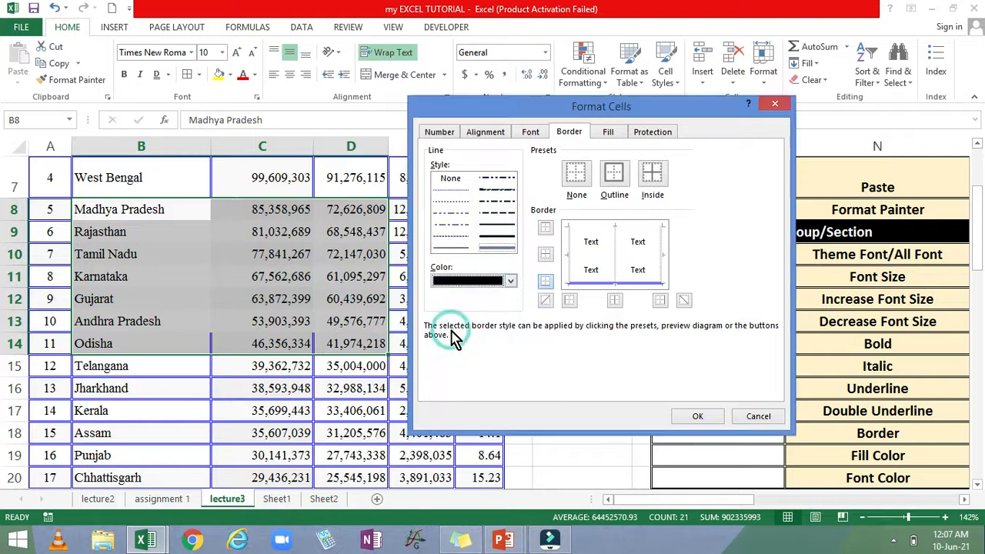
# - Examine the additional border line colours, including the standard palette and custom colour models, without picking another colour
pyautogui.click(510, 283)
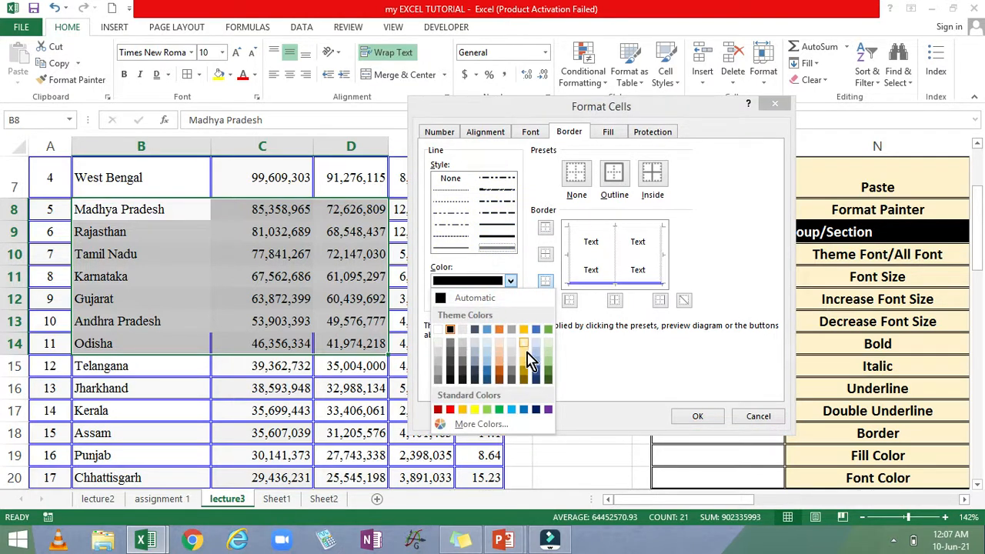
pyautogui.click(477, 426)
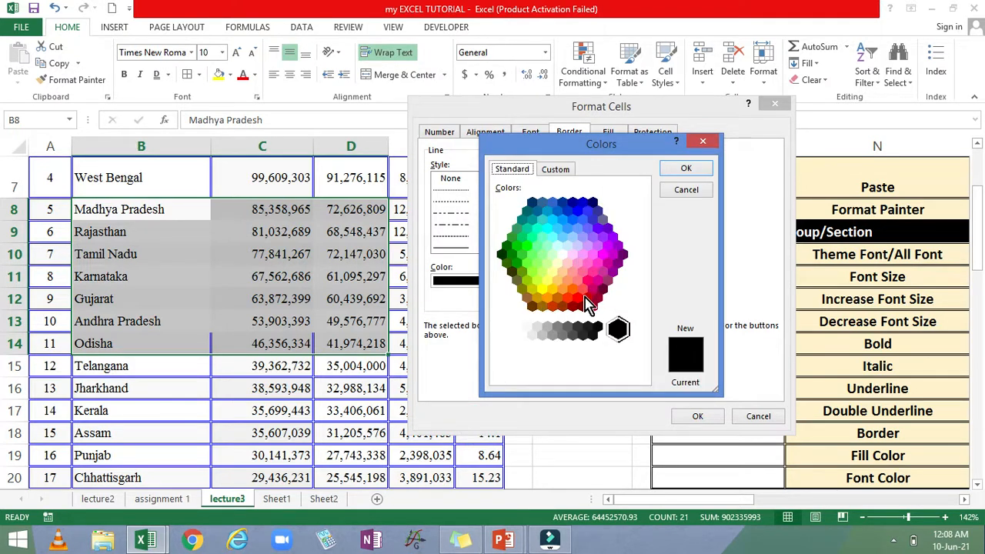
pyautogui.click(563, 171)
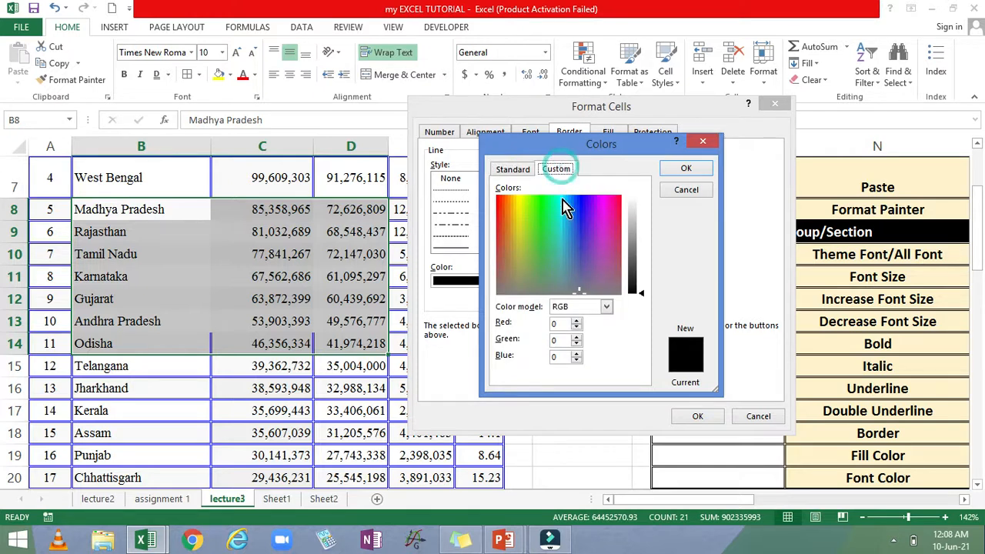
pyautogui.click(605, 308)
pyautogui.click(603, 317)
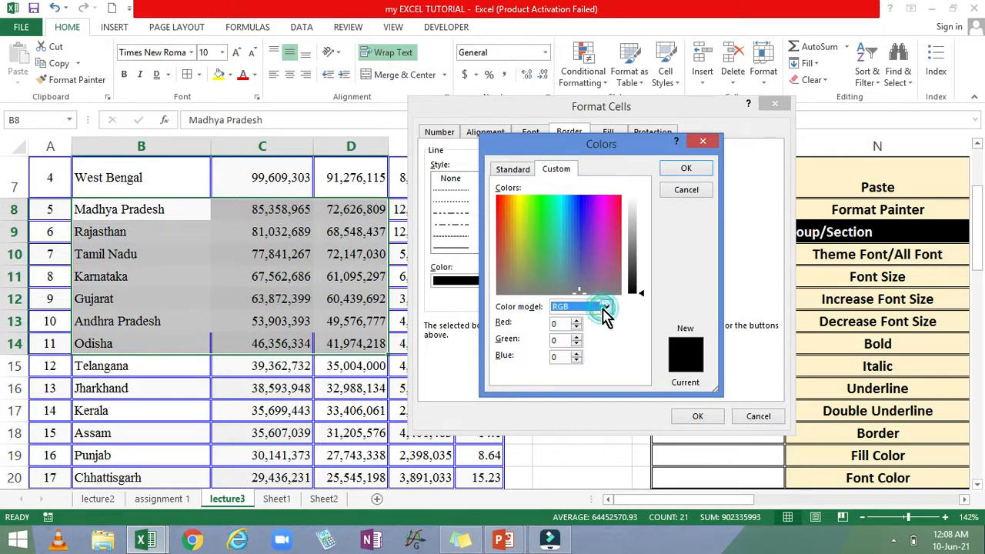
pyautogui.click(701, 144)
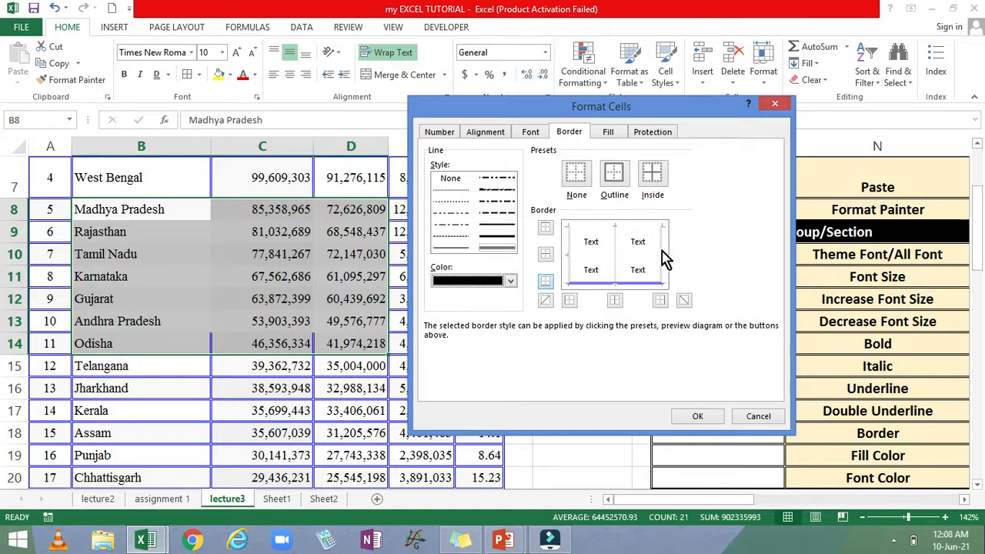
# - Give the selected range a double-line outline and dash-dot inside borders in the border preview
pyautogui.click(583, 257)
pyautogui.click(616, 251)
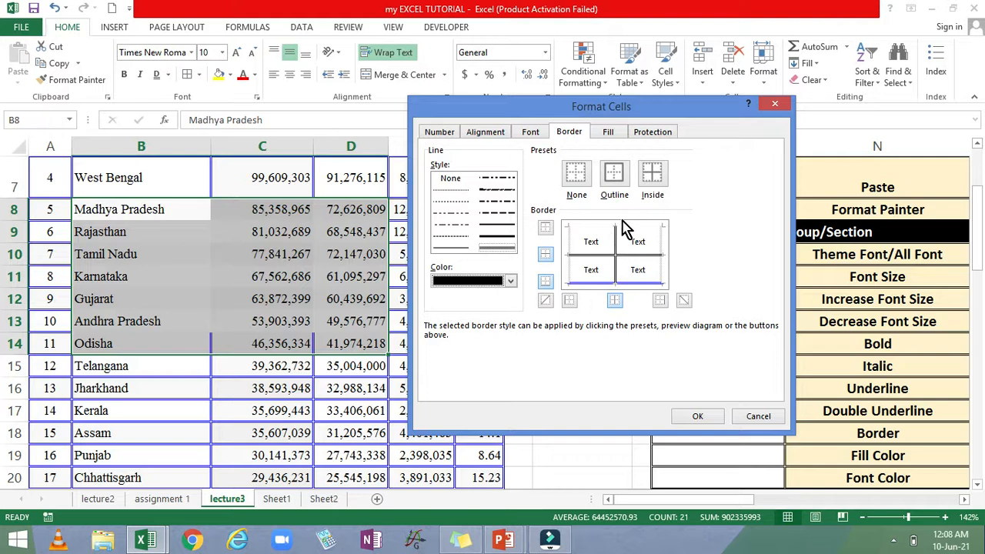
pyautogui.click(499, 256)
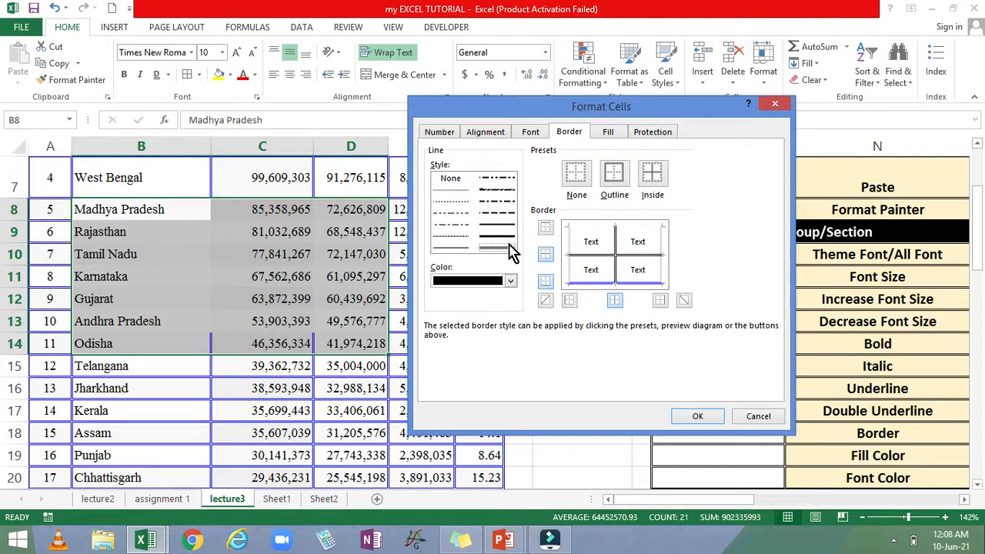
pyautogui.click(613, 175)
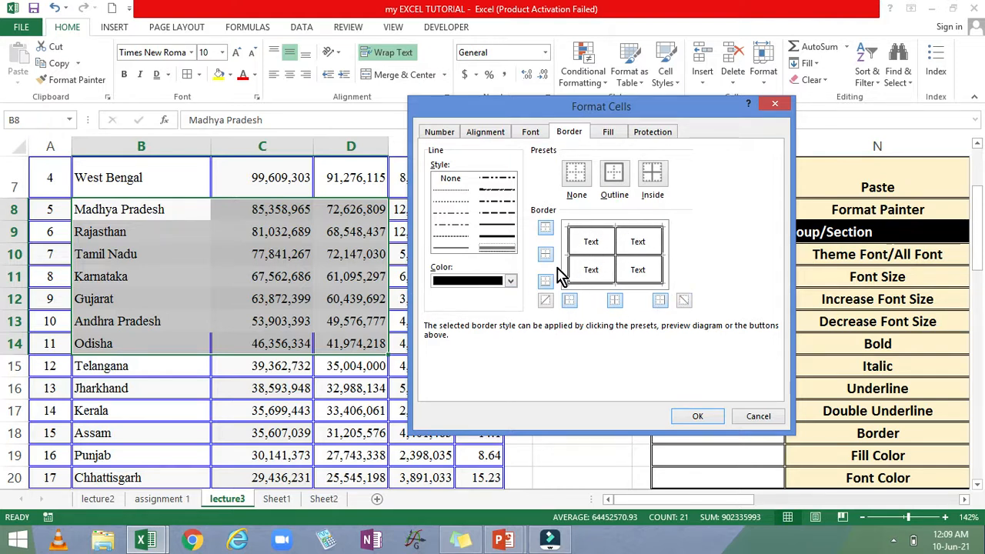
pyautogui.click(453, 213)
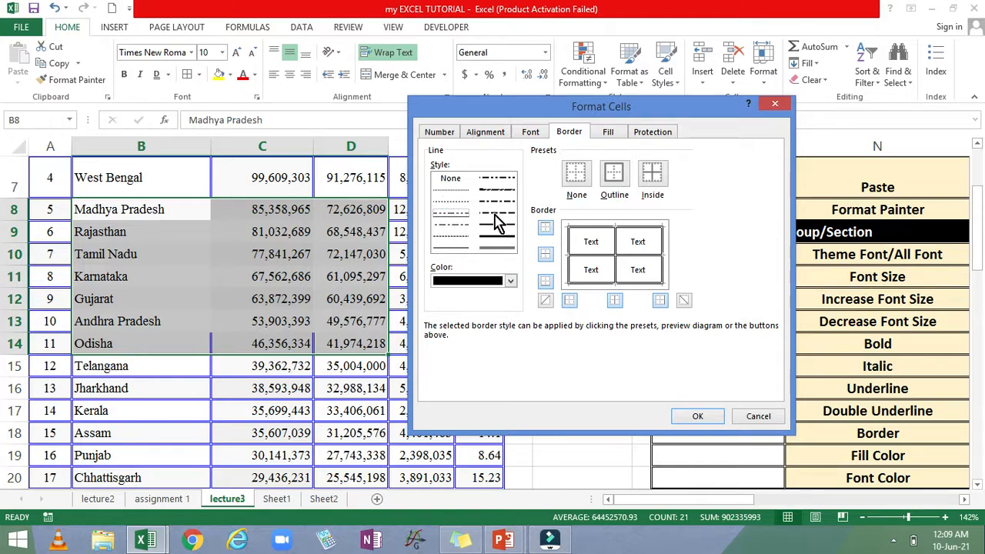
pyautogui.click(652, 178)
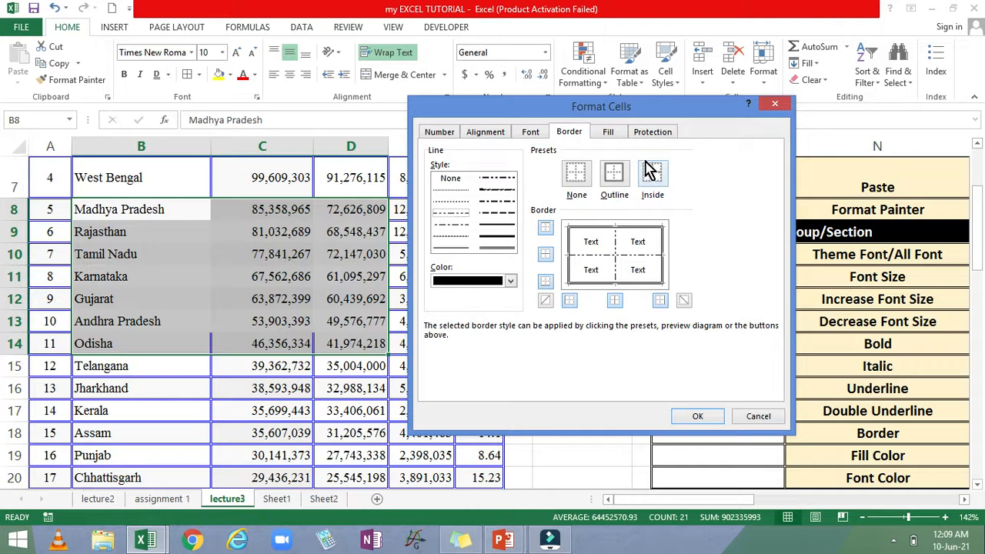
# - Try the upward and downward diagonal borders in the preview, removing each one again
pyautogui.click(546, 301)
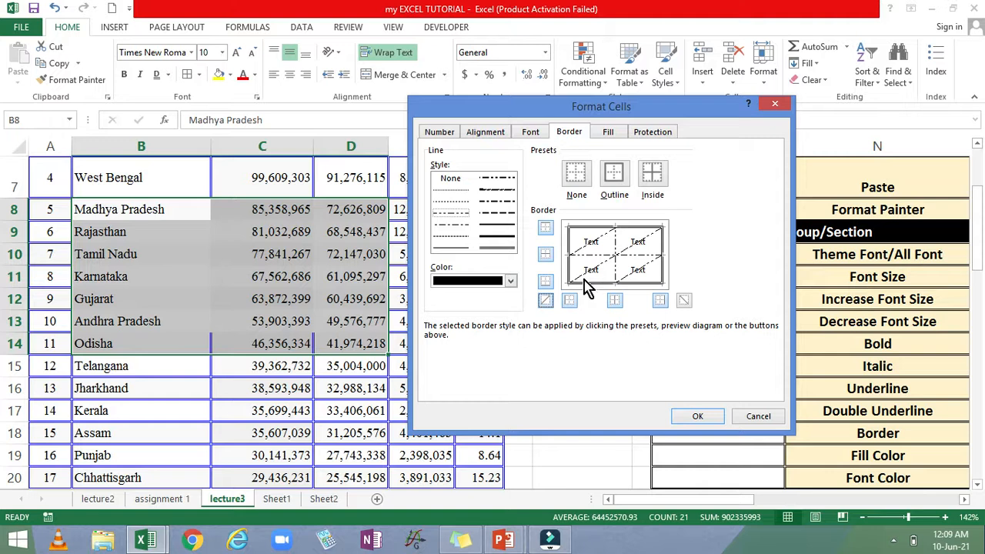
pyautogui.click(546, 301)
pyautogui.click(684, 301)
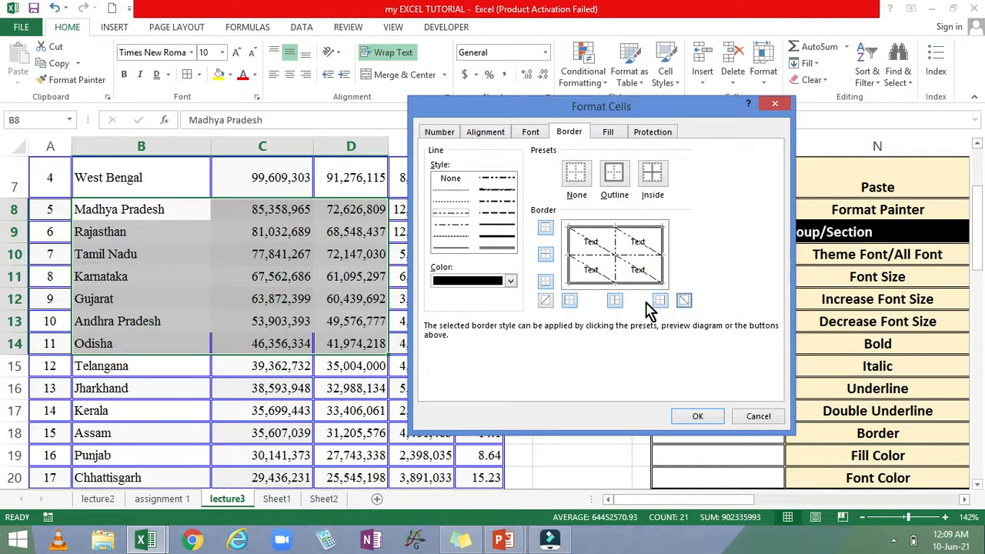
pyautogui.click(684, 301)
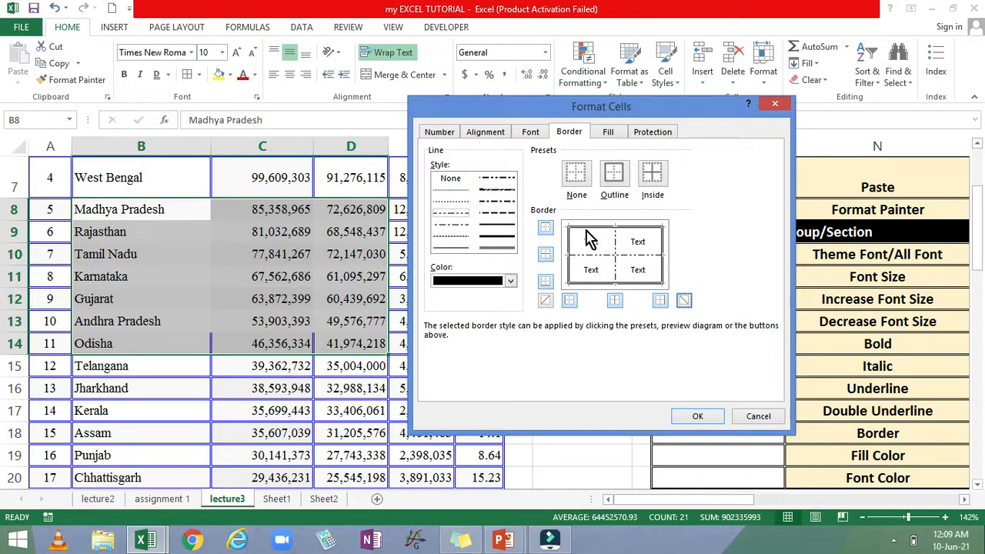
# - Apply the customised borders to B8:D14 and deselect the range
pyautogui.click(685, 415)
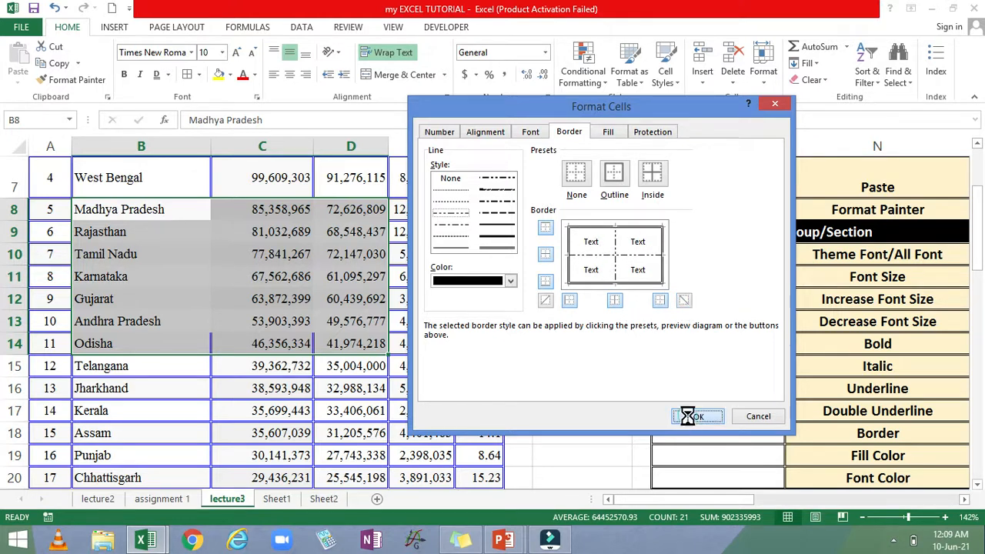
pyautogui.click(341, 257)
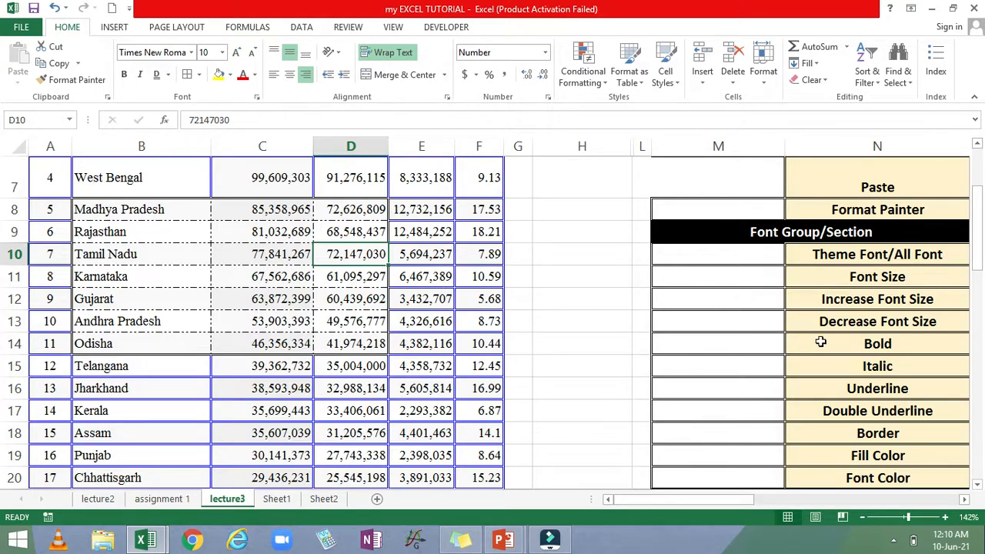
# - Review the Font section entries in the topics list, from Underline and Border to Fill Color and Font Color
pyautogui.scroll(1, 821, 341)
pyautogui.scroll(-2, 848, 349)
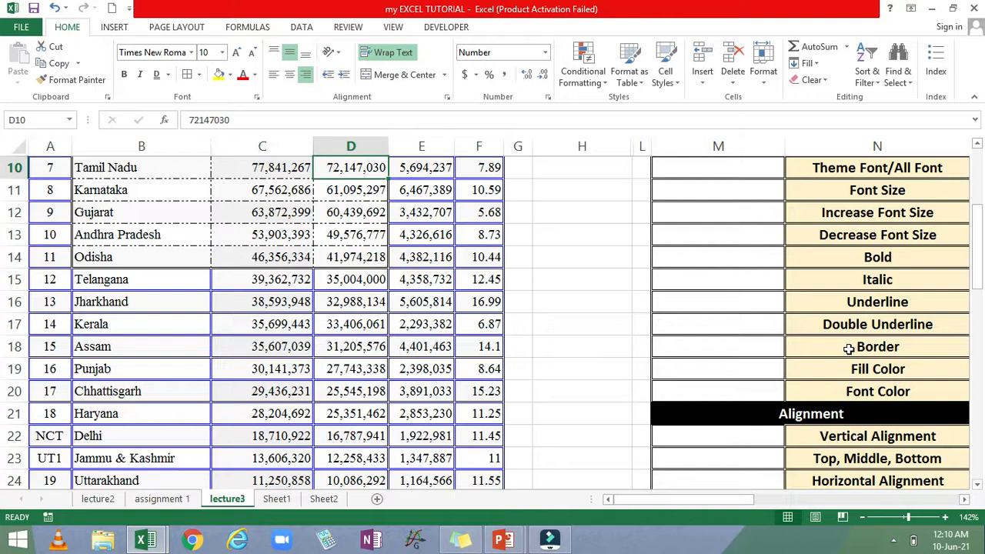
pyautogui.click(874, 304)
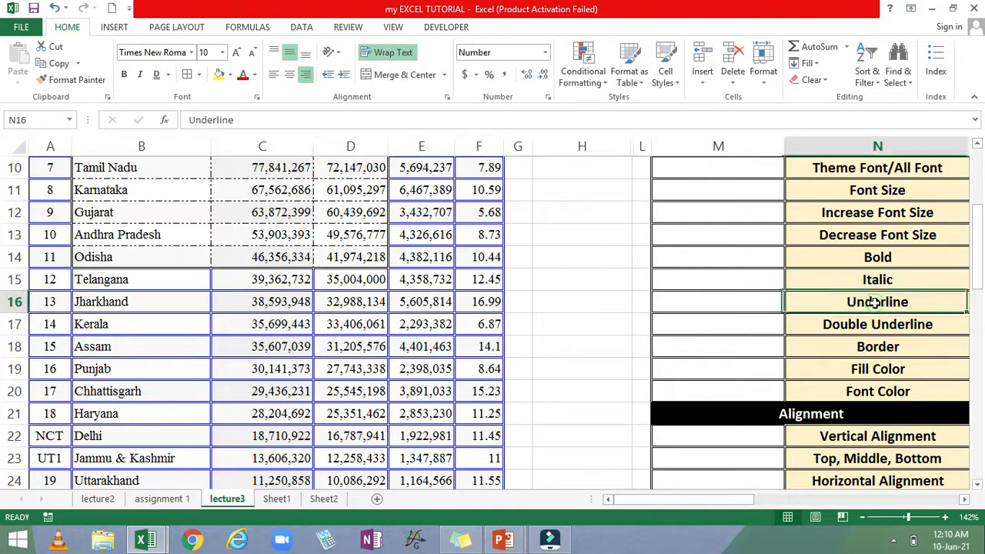
pyautogui.click(876, 347)
pyautogui.scroll(3, 536, 347)
pyautogui.scroll(-2, 820, 375)
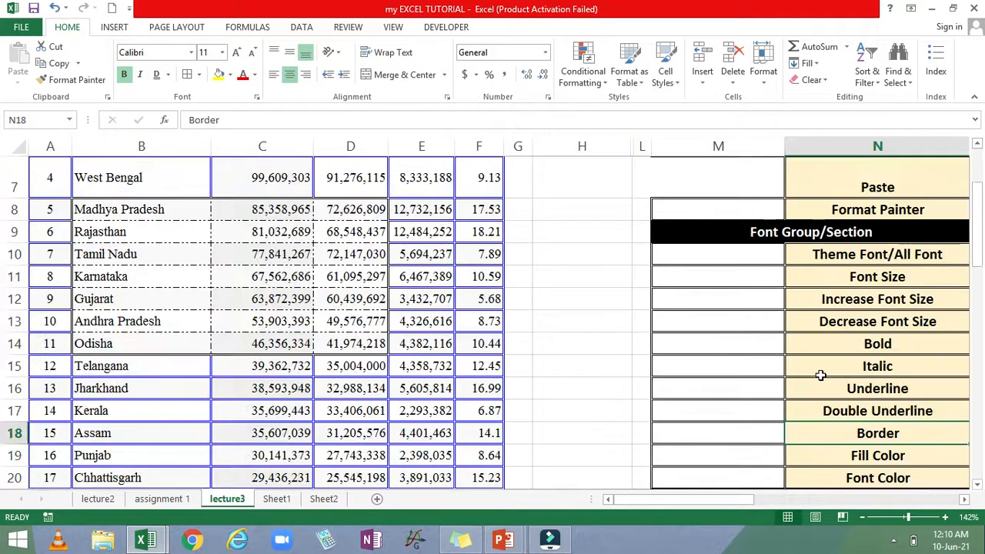
pyautogui.scroll(-1, 893, 388)
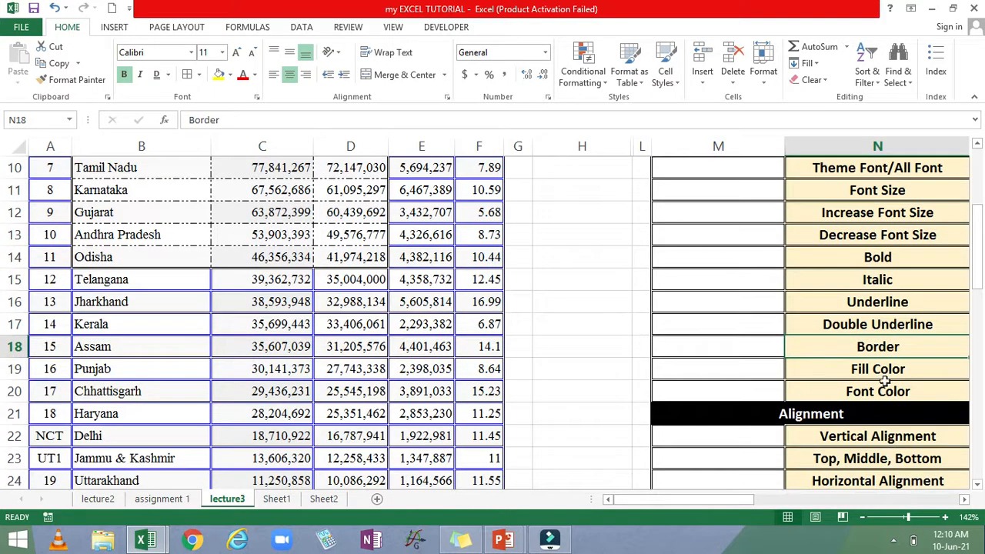
pyautogui.scroll(3, 634, 352)
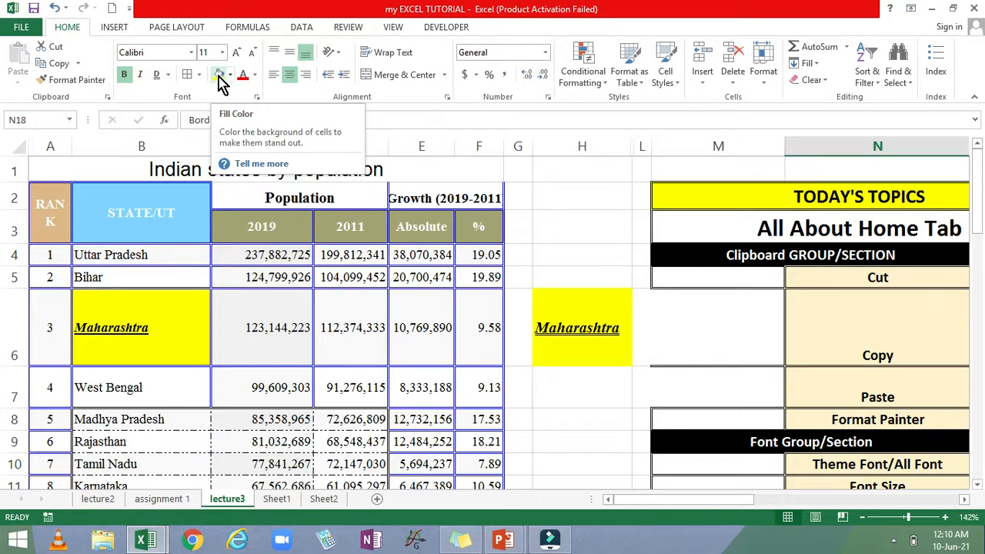
# - Fill the Maharashtra cell H6 with a light orange theme colour and set its font to a darker blue theme colour
pyautogui.click(557, 401)
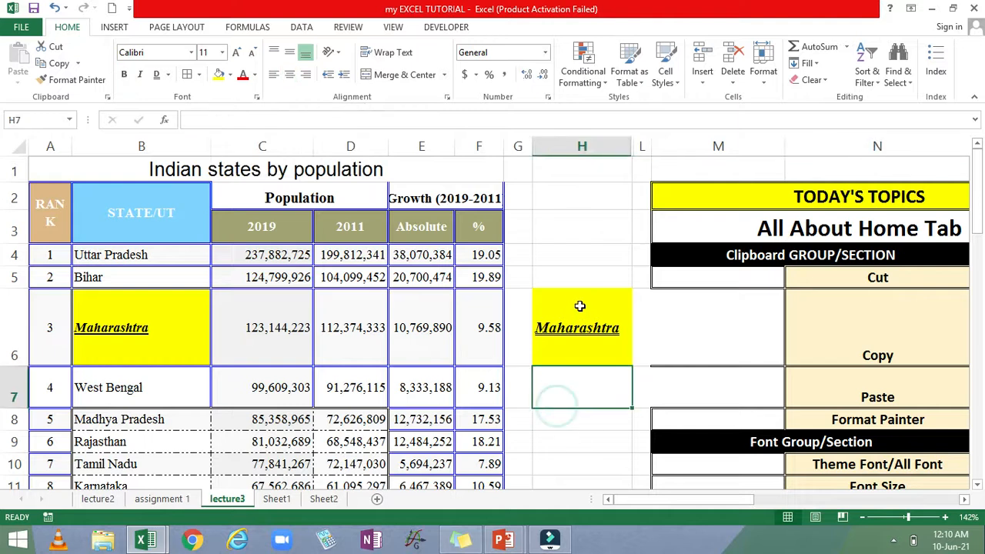
pyautogui.click(579, 306)
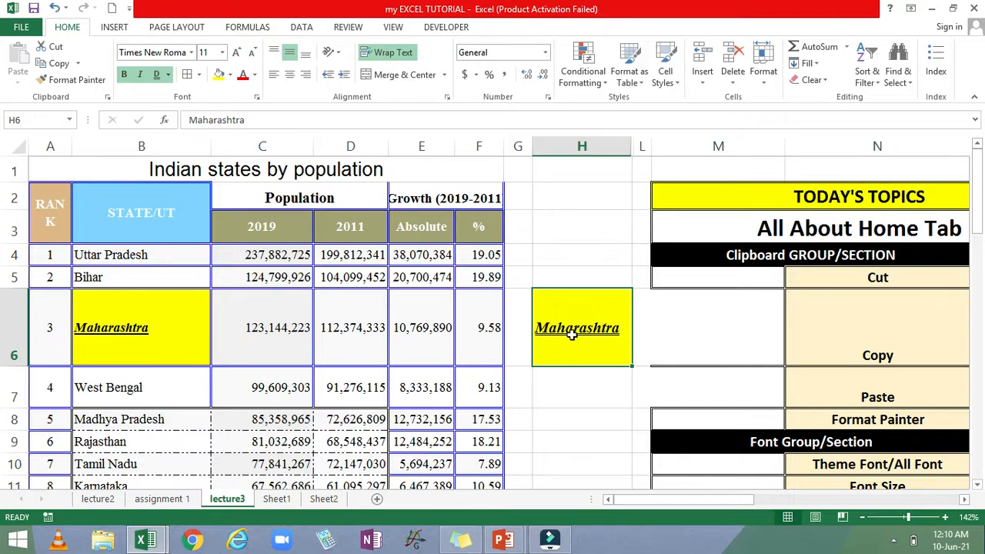
pyautogui.click(229, 75)
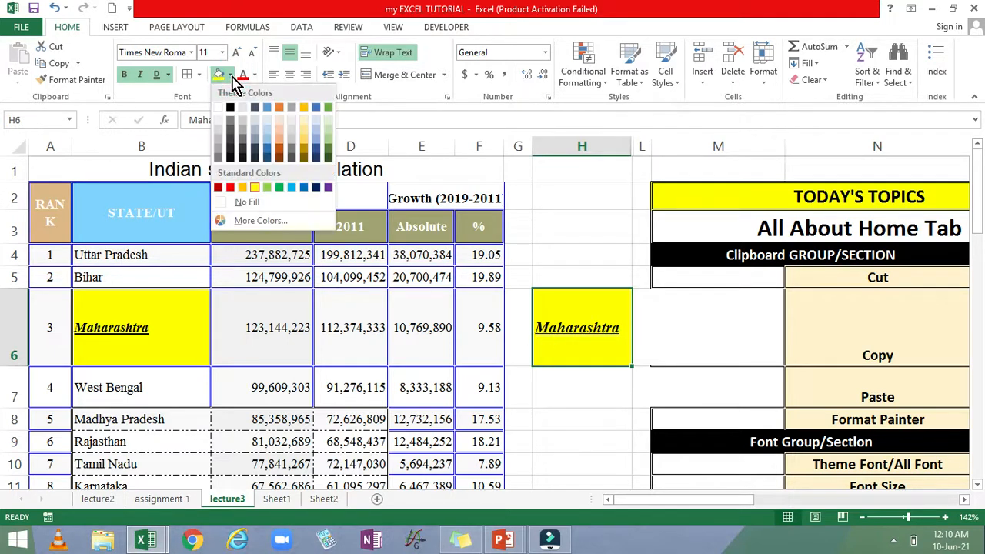
pyautogui.click(283, 138)
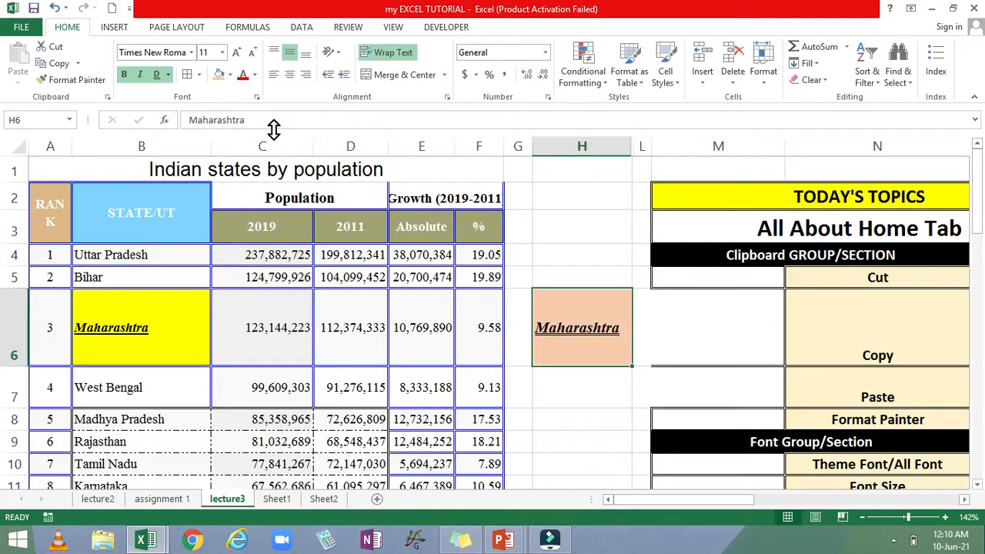
pyautogui.click(228, 76)
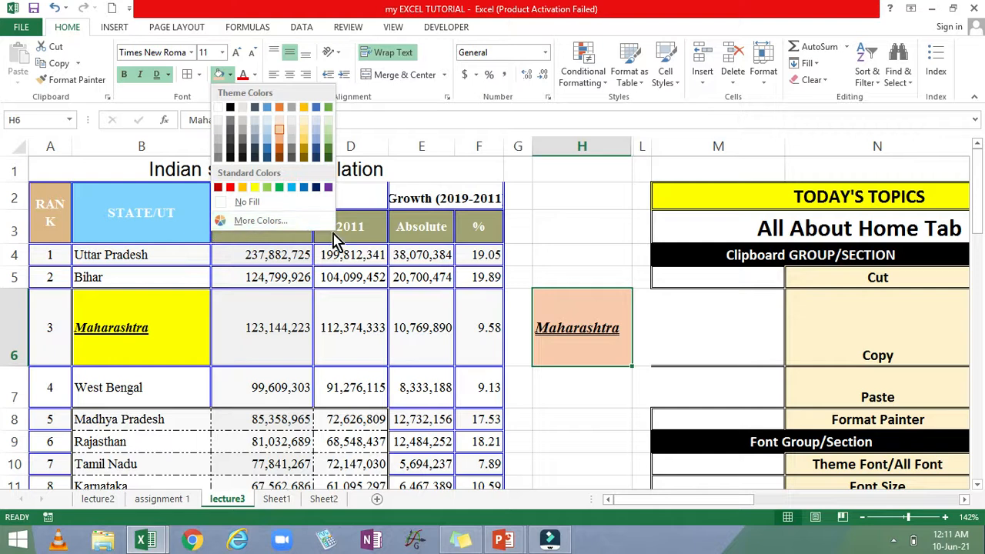
pyautogui.click(550, 243)
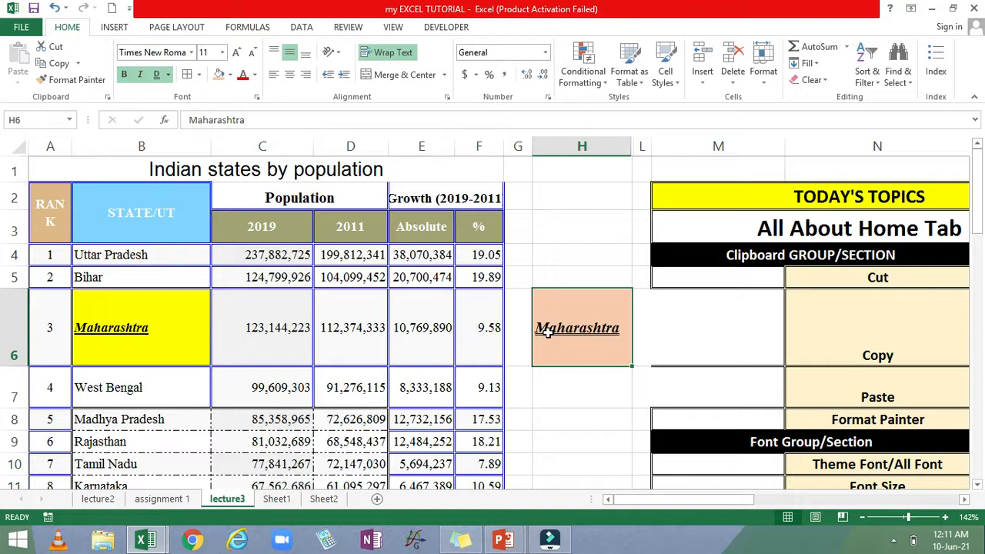
pyautogui.click(254, 75)
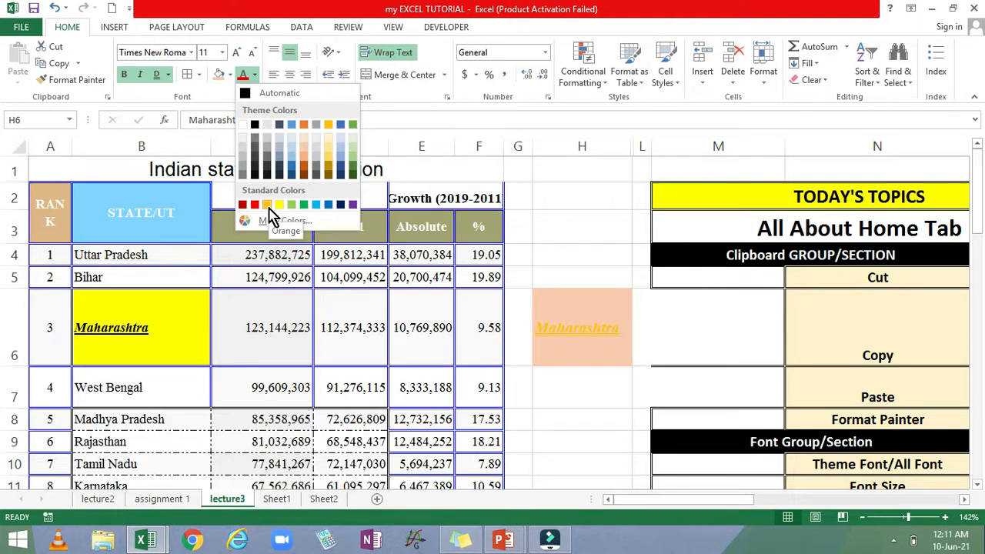
pyautogui.click(296, 171)
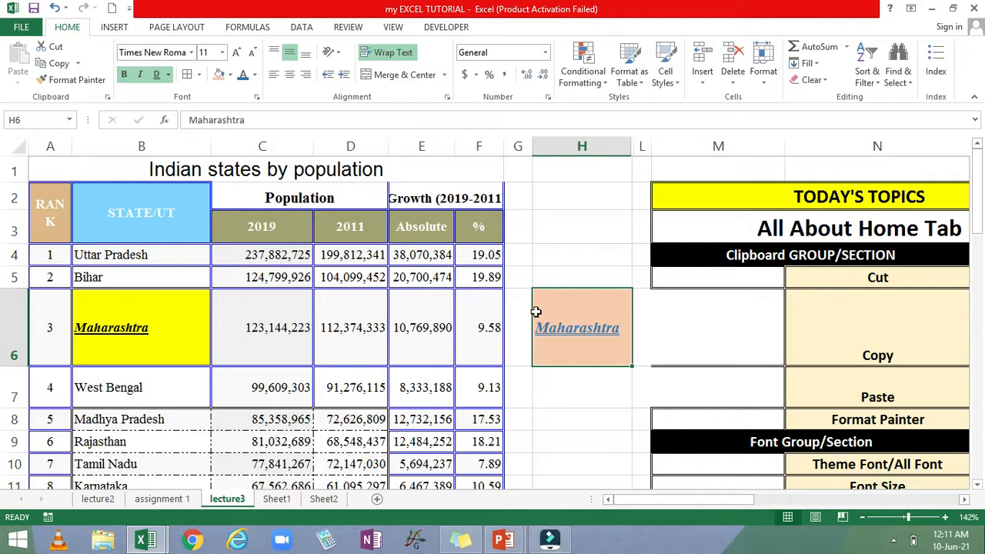
# - Widen column H to give the Maharashtra cell more horizontal space around its text
pyautogui.scroll(-1, 844, 388)
pyautogui.scroll(1, 844, 387)
pyautogui.scroll(-1, 757, 341)
pyautogui.scroll(1, 756, 341)
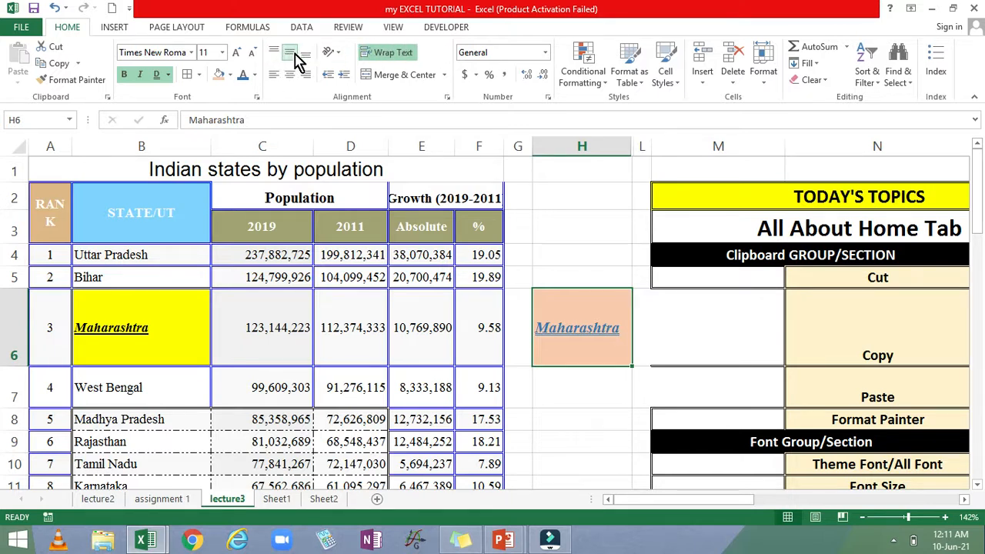
pyautogui.moveTo(632, 144); pyautogui.dragTo(690, 145)
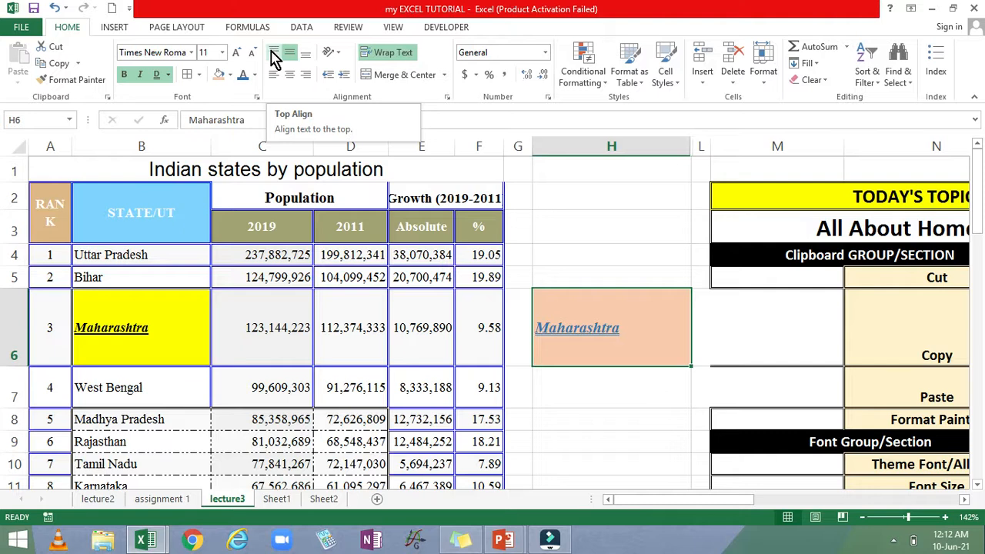
# - Align the Maharashtra text in H6 vertically to the top, the middle and the bottom of the cell in turn
pyautogui.click(273, 55)
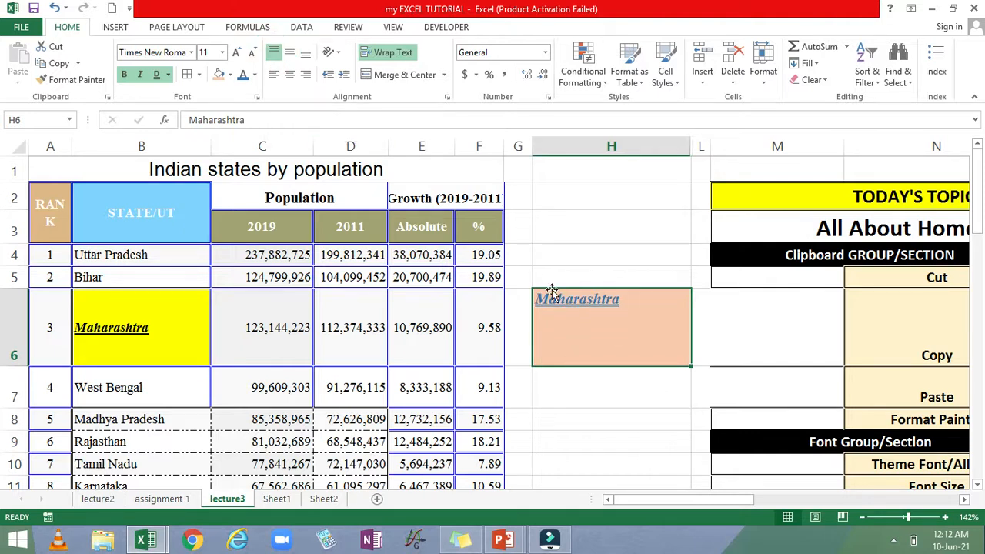
pyautogui.click(291, 56)
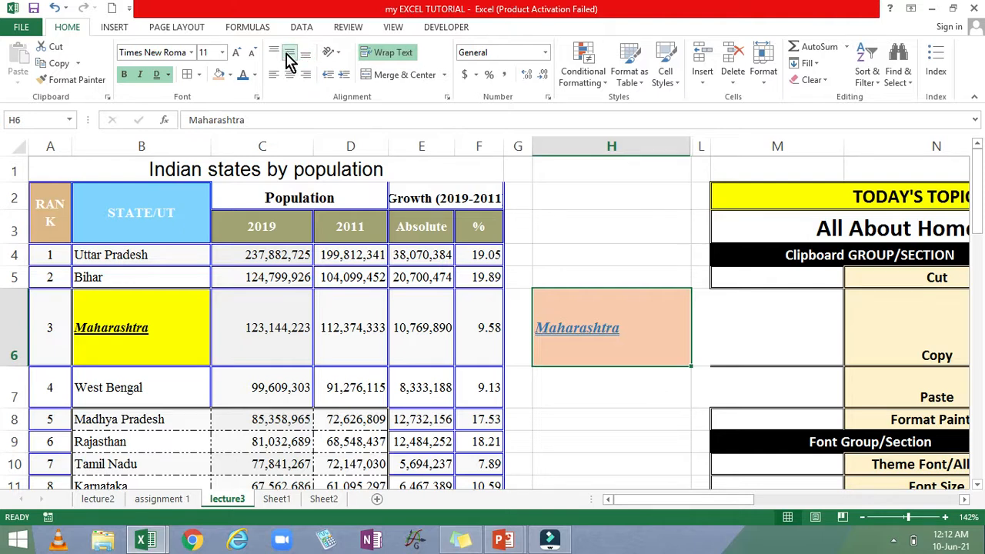
pyautogui.click(306, 55)
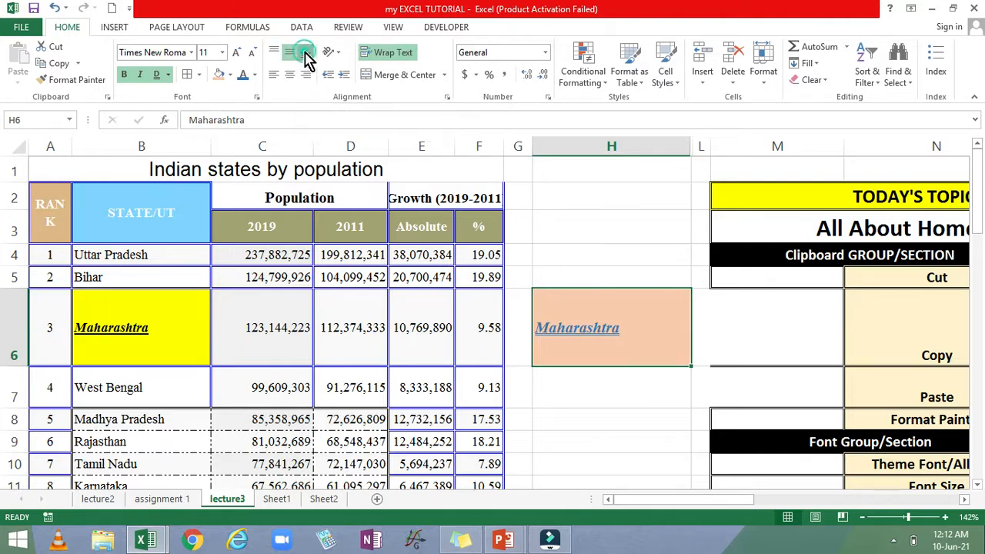
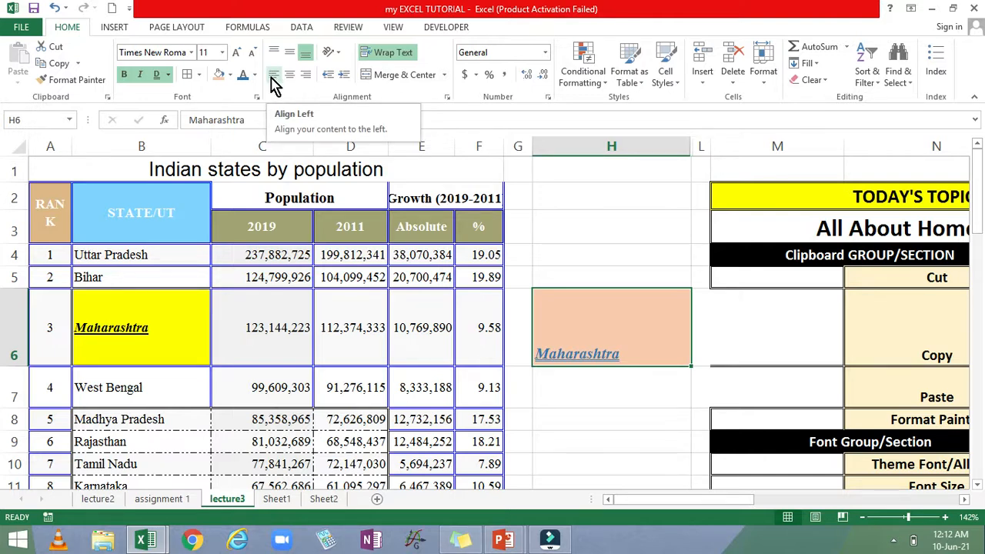
# - Align the Maharashtra text in H6 horizontally to the left, the centre and the right of the cell in turn
pyautogui.click(273, 76)
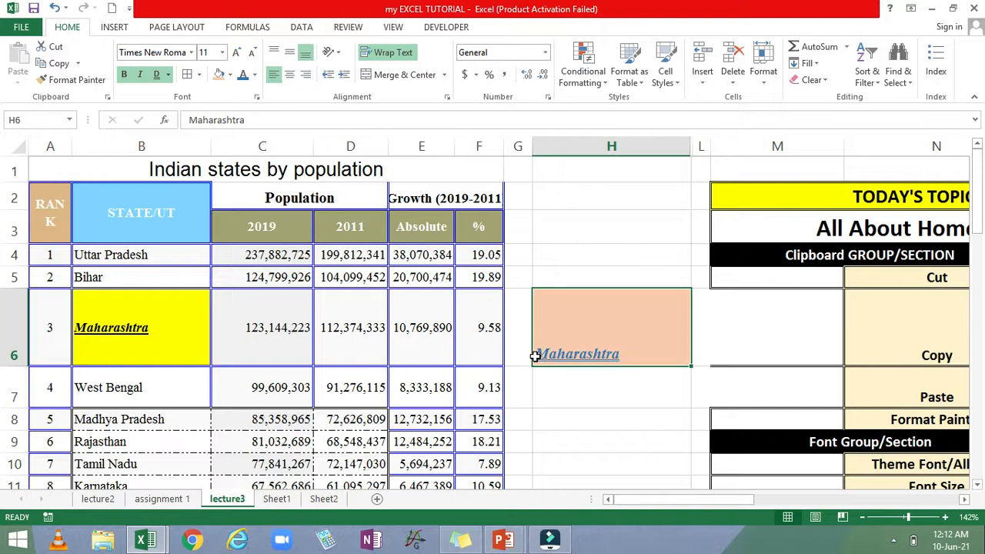
pyautogui.click(291, 77)
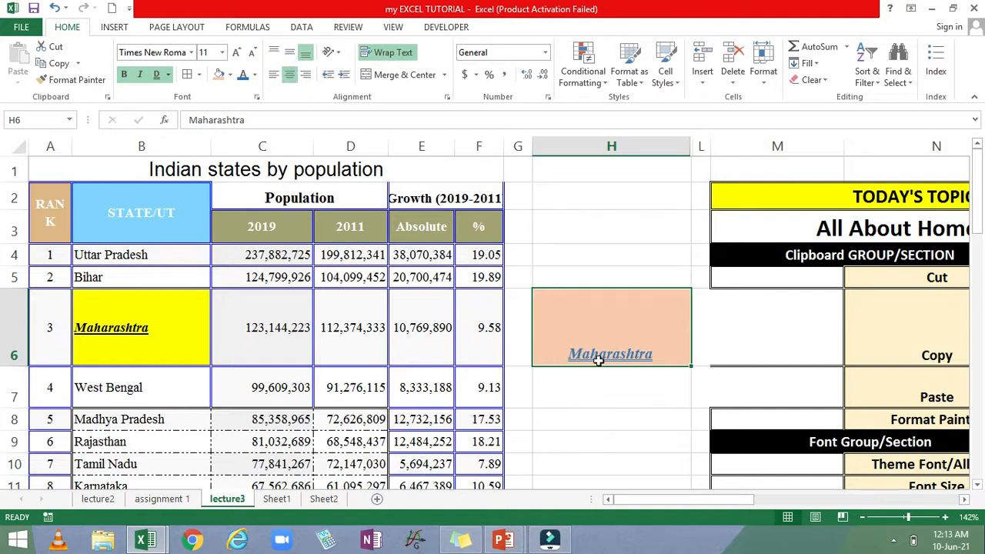
pyautogui.click(306, 77)
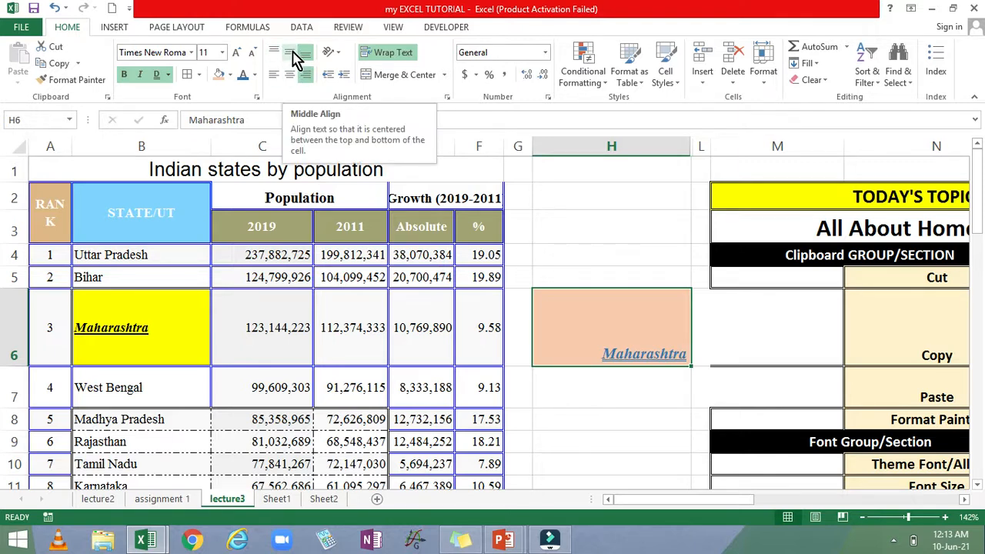
# - Centre the Maharashtra text in H6 both vertically and horizontally within the cell
pyautogui.click(290, 53)
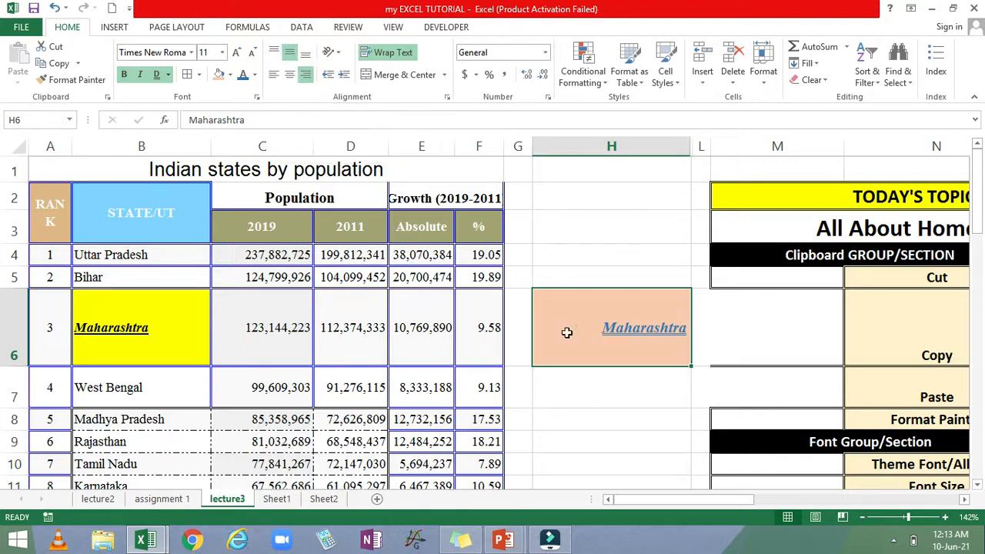
pyautogui.click(289, 76)
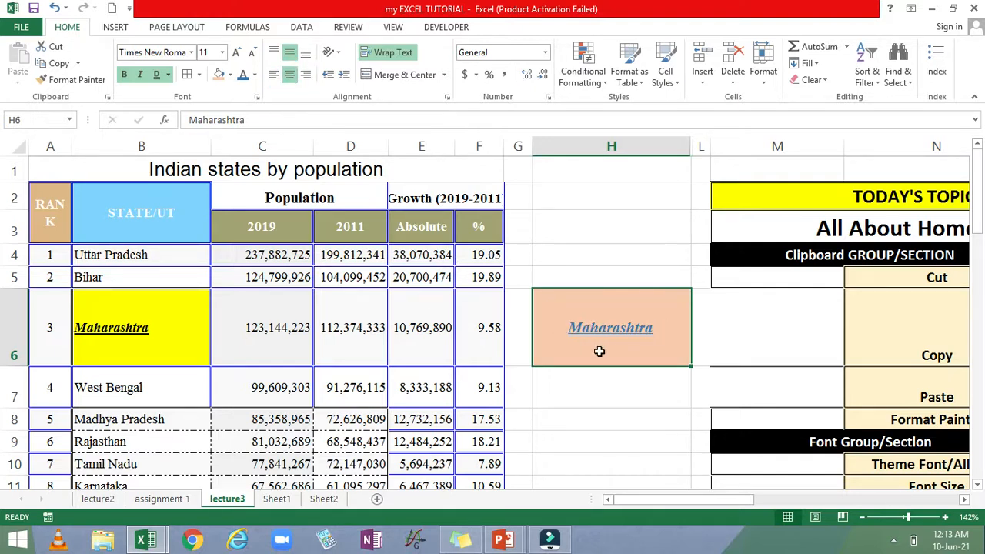
pyautogui.click(292, 57)
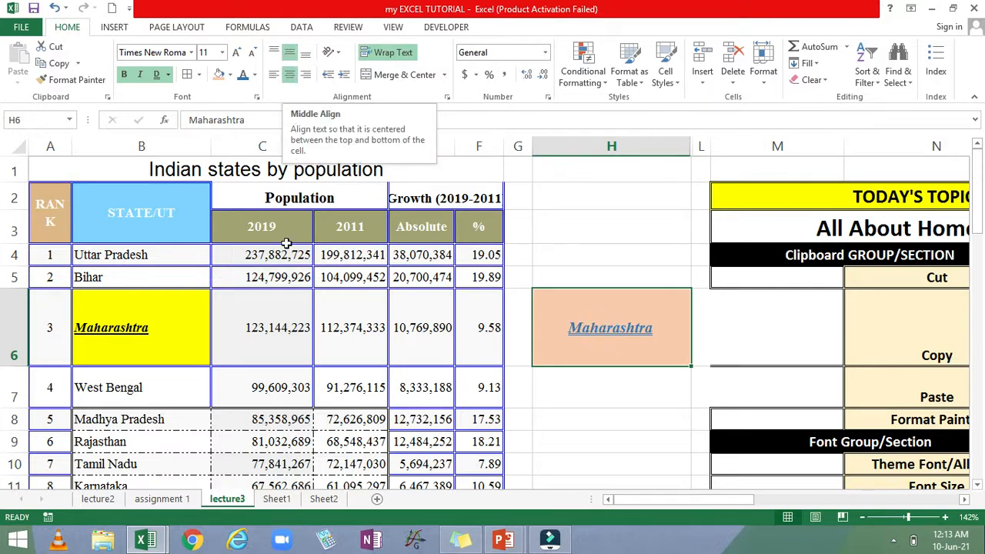
# - Make row 5 about twice as tall and keep the Bihar cell B5 middle-aligned
pyautogui.click(101, 276)
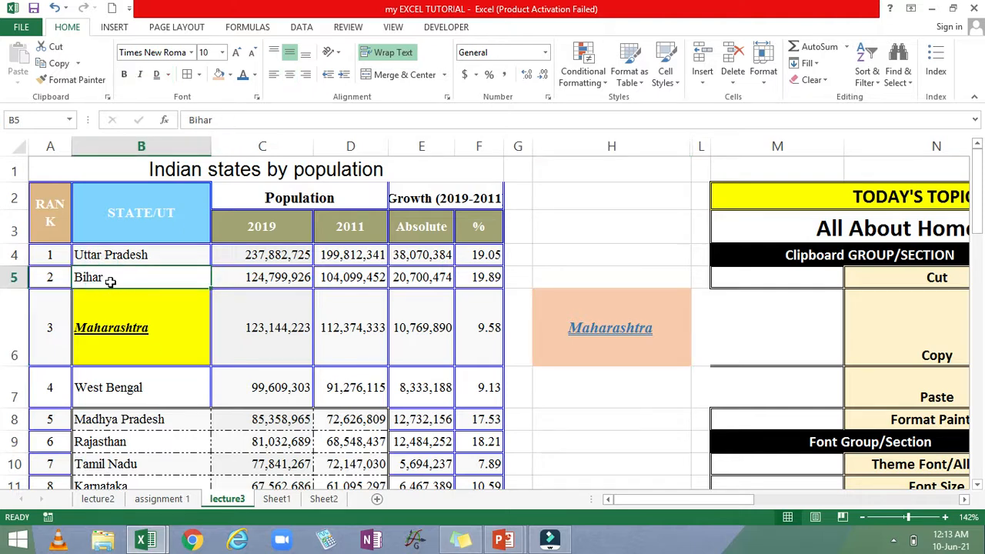
pyautogui.click(290, 54)
pyautogui.moveTo(16, 289); pyautogui.dragTo(21, 308)
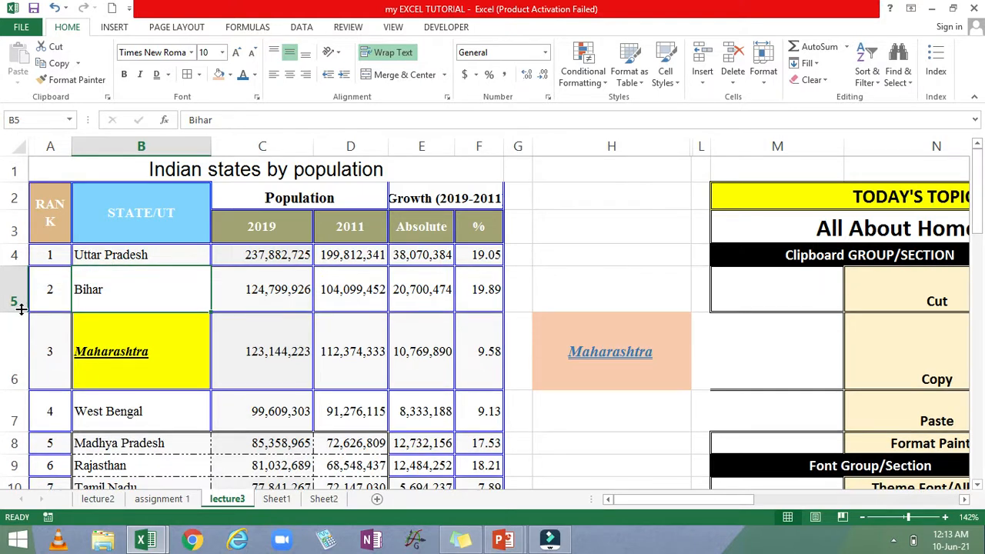
pyautogui.click(290, 55)
pyautogui.click(291, 57)
# - Try decreasing the indent of the Maharashtra cell H6, and increase it by seven levels towards the cell's right edge
pyautogui.click(604, 357)
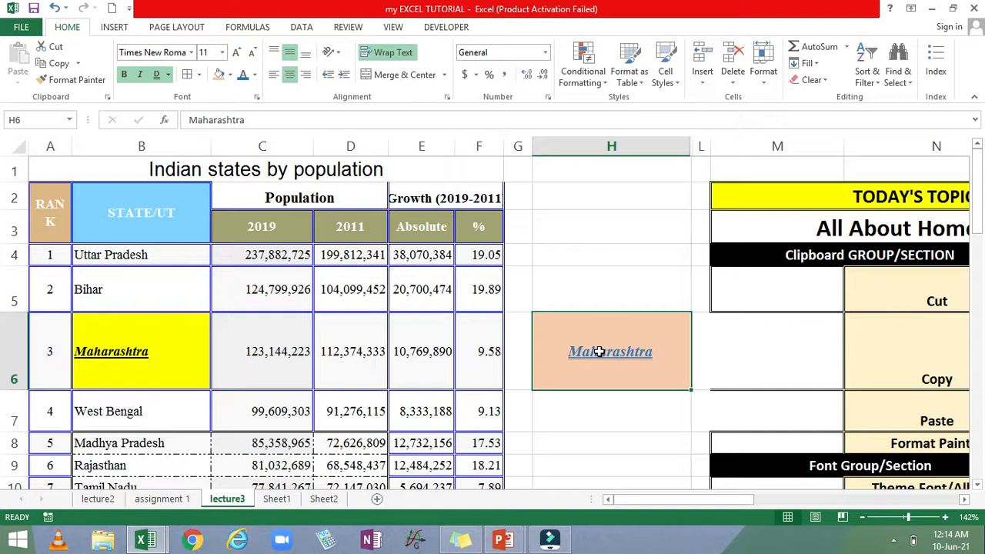
pyautogui.click(329, 77)
pyautogui.click(329, 77)
pyautogui.click(330, 77)
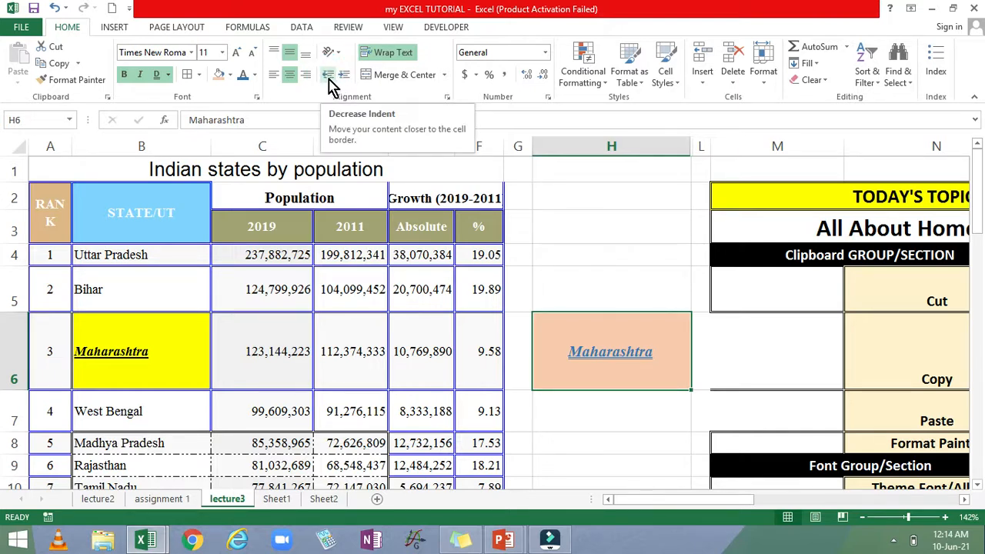
pyautogui.click(347, 78)
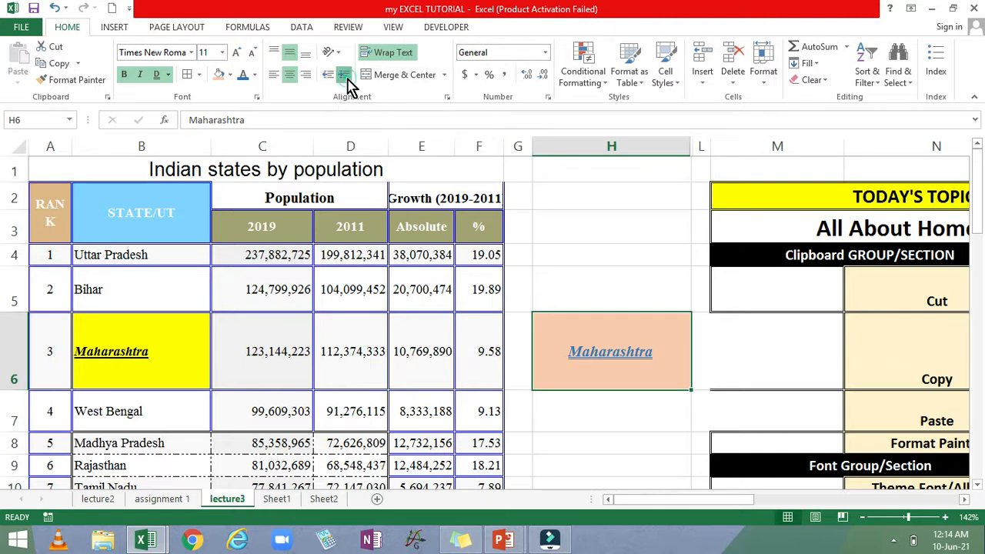
pyautogui.click(347, 80)
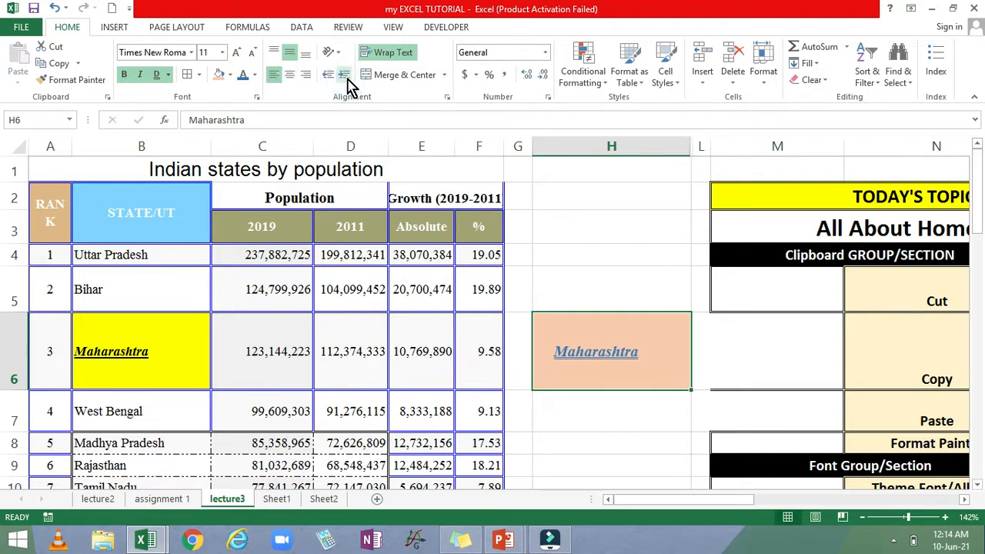
pyautogui.click(347, 80)
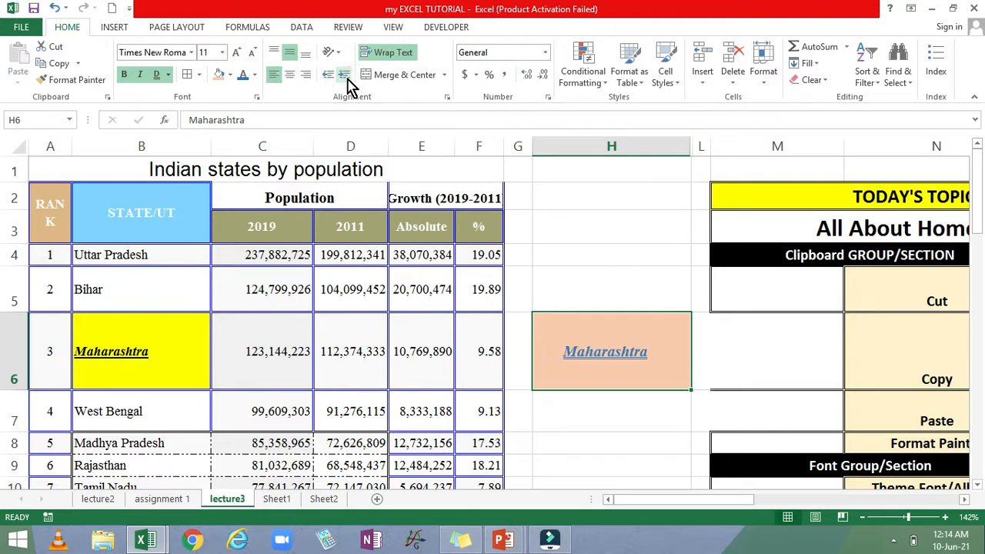
pyautogui.click(347, 80)
pyautogui.click(347, 80)
pyautogui.click(347, 80)
pyautogui.click(347, 80)
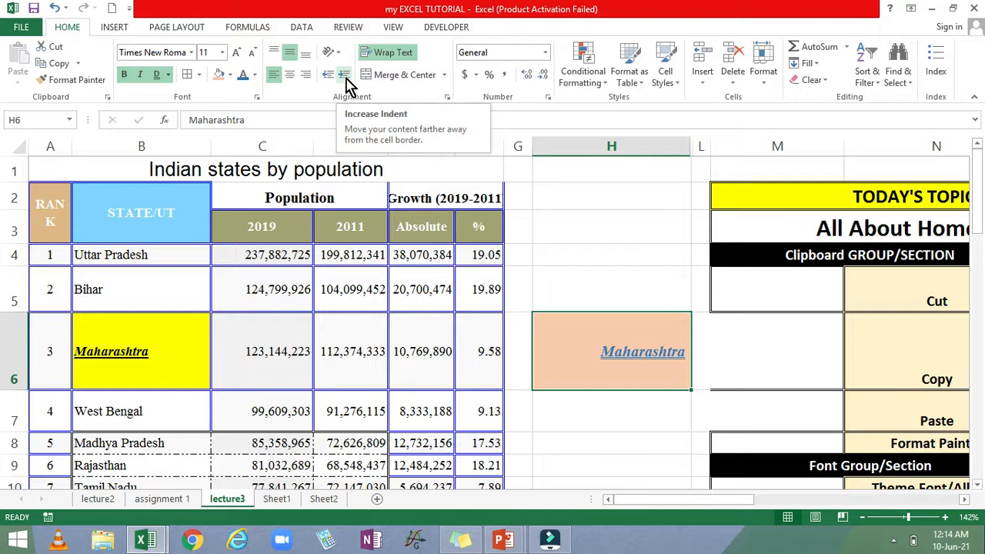
# - Decrease the indent of H6 by six levels and increase it again by six levels
pyautogui.click(330, 80)
pyautogui.click(329, 80)
pyautogui.click(329, 80)
pyautogui.click(329, 80)
pyautogui.click(330, 80)
pyautogui.click(330, 80)
pyautogui.click(342, 80)
pyautogui.click(342, 80)
pyautogui.click(342, 80)
pyautogui.click(342, 80)
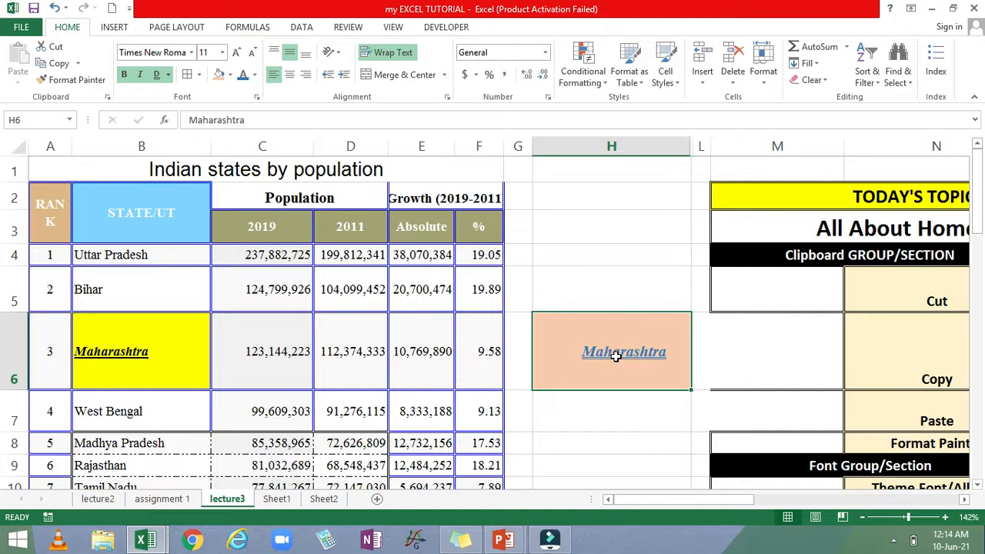
pyautogui.click(342, 78)
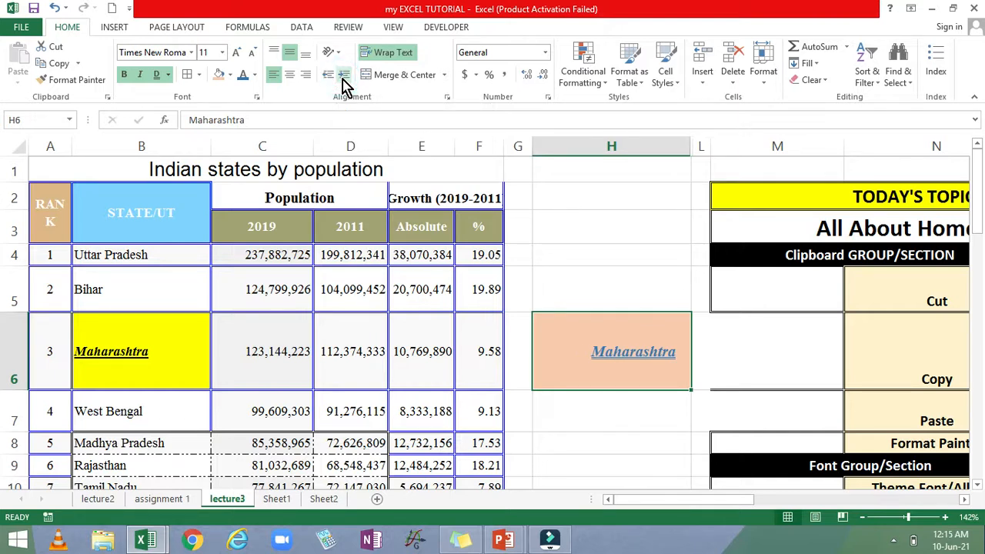
pyautogui.click(343, 78)
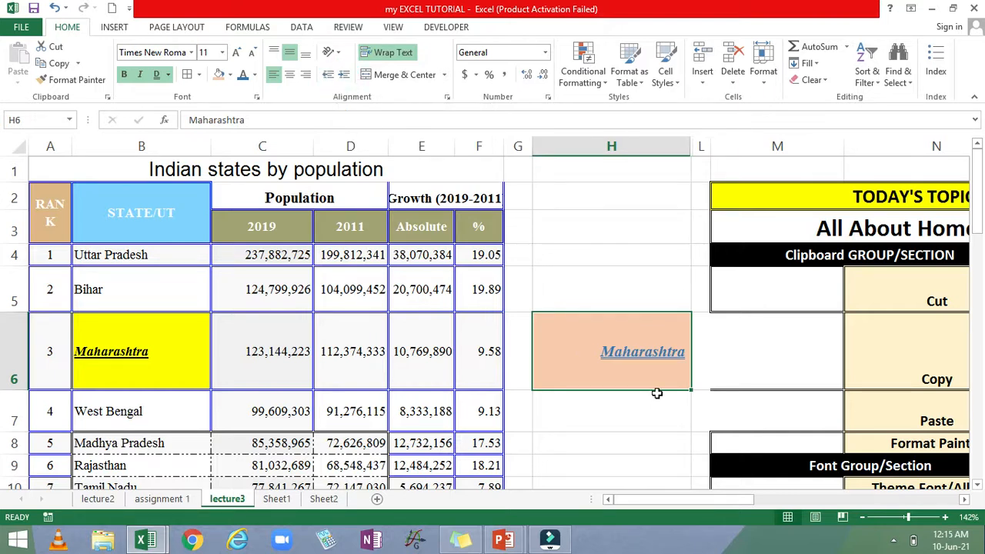
# - Decrease the indent of the Maharashtra cell H6 level by level down to 1
pyautogui.click(327, 77)
pyautogui.click(327, 77)
pyautogui.click(327, 77)
pyautogui.click(327, 77)
pyautogui.click(327, 77)
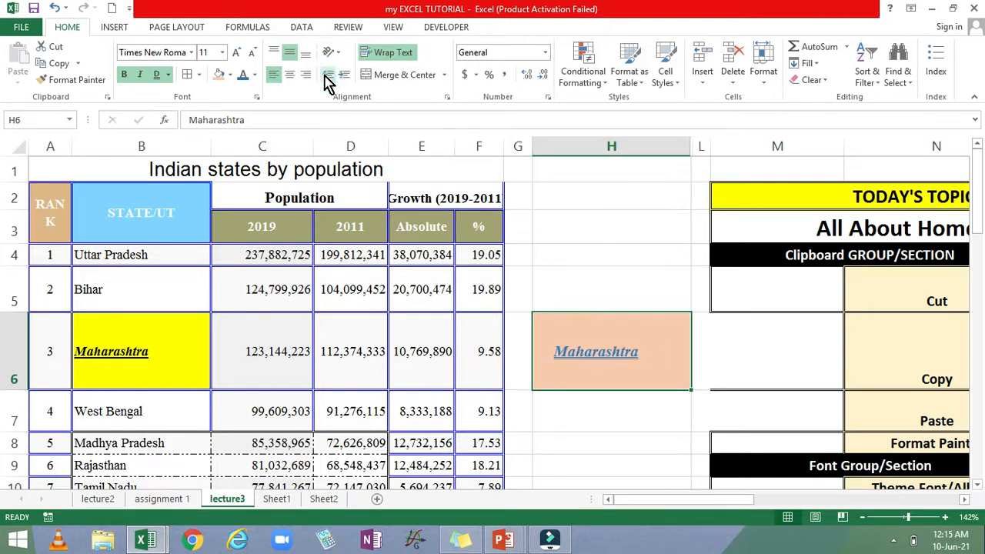
pyautogui.click(327, 78)
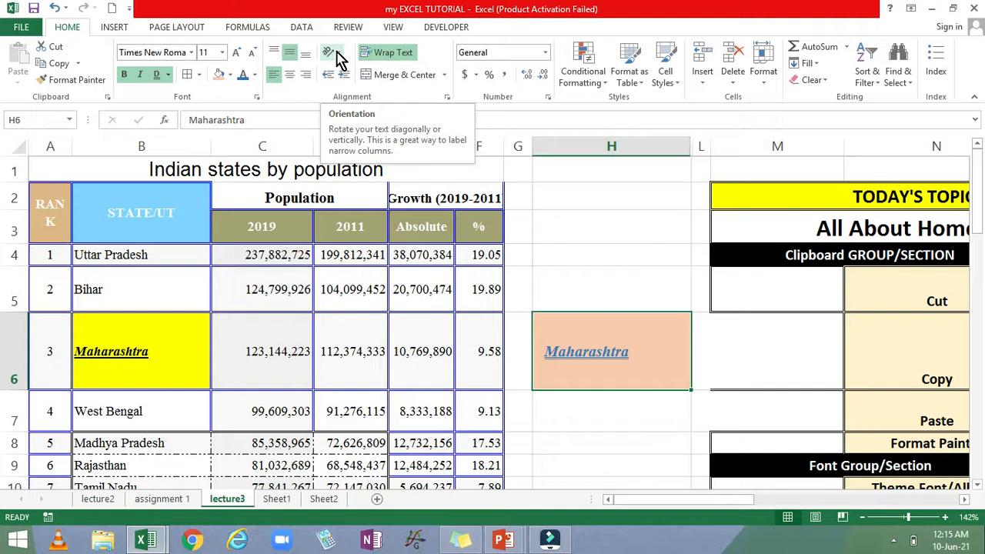
pyautogui.click(336, 60)
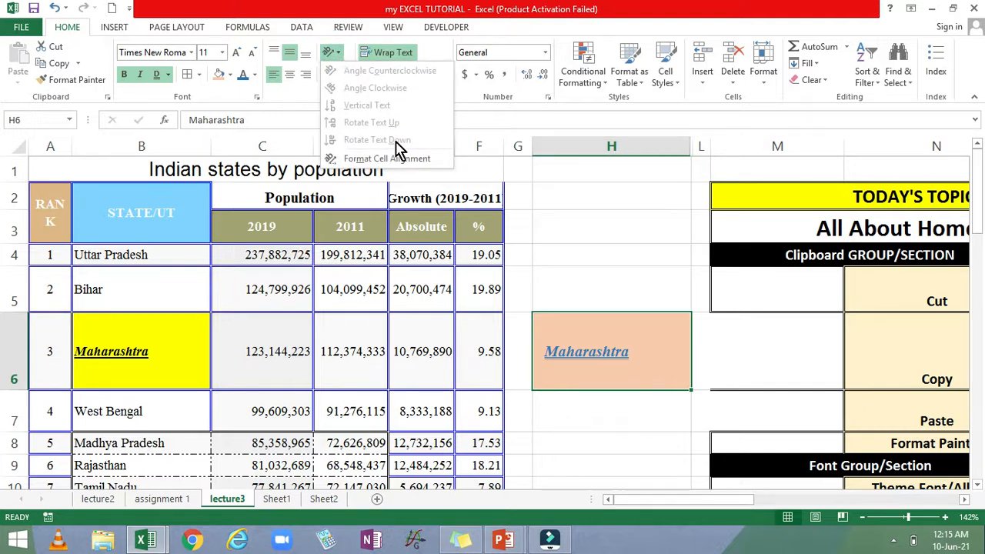
pyautogui.click(559, 247)
pyautogui.click(593, 347)
pyautogui.click(586, 340)
pyautogui.click(569, 281)
pyautogui.click(570, 331)
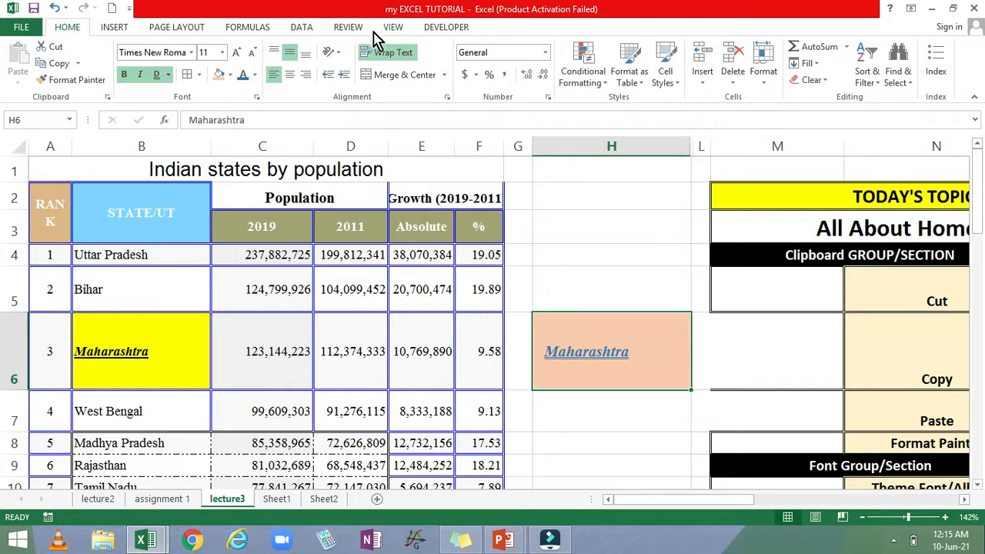
pyautogui.click(336, 55)
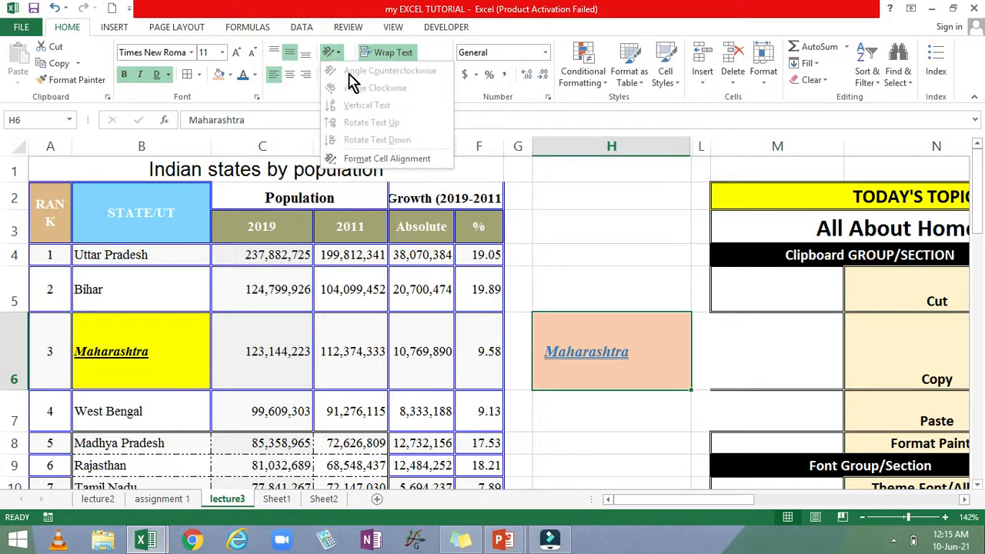
pyautogui.click(572, 324)
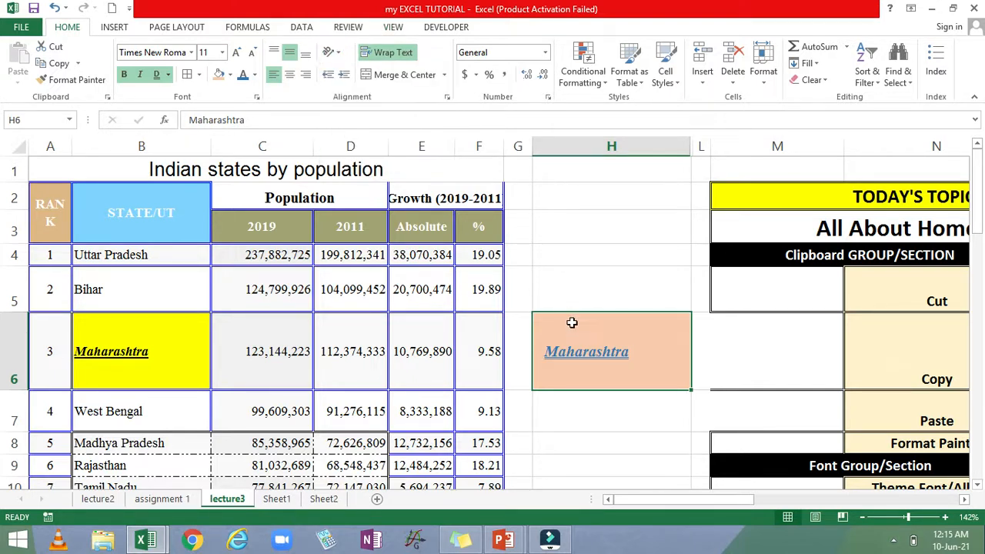
pyautogui.click(336, 52)
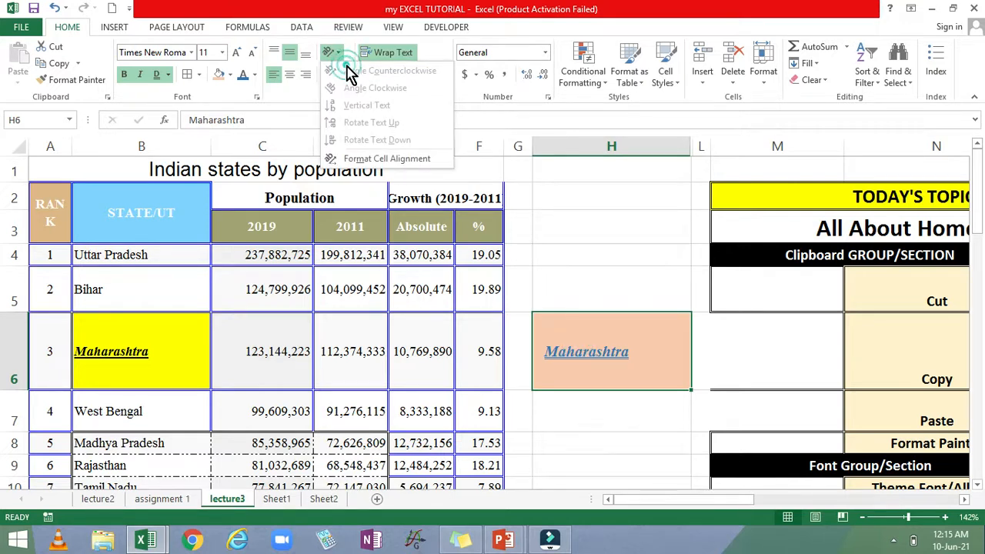
pyautogui.click(363, 157)
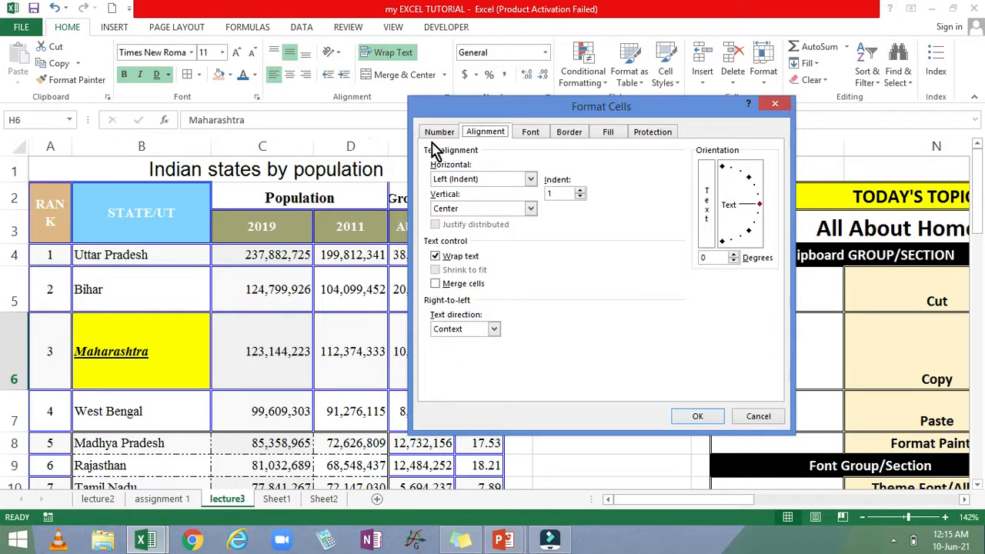
pyautogui.click(782, 108)
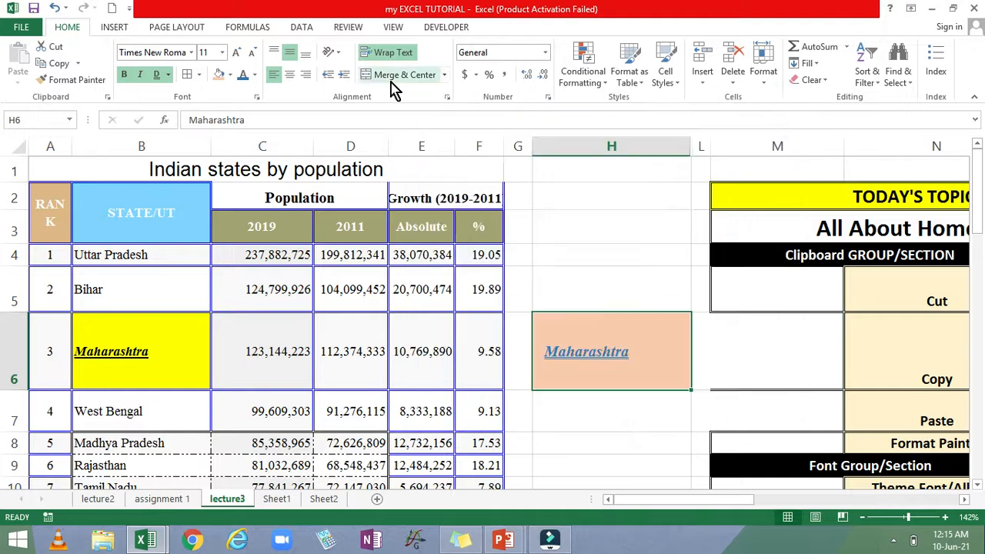
# - Rotate the Maharashtra text in H6 to an orientation of 30 degrees through the cell alignment settings
pyautogui.click(338, 53)
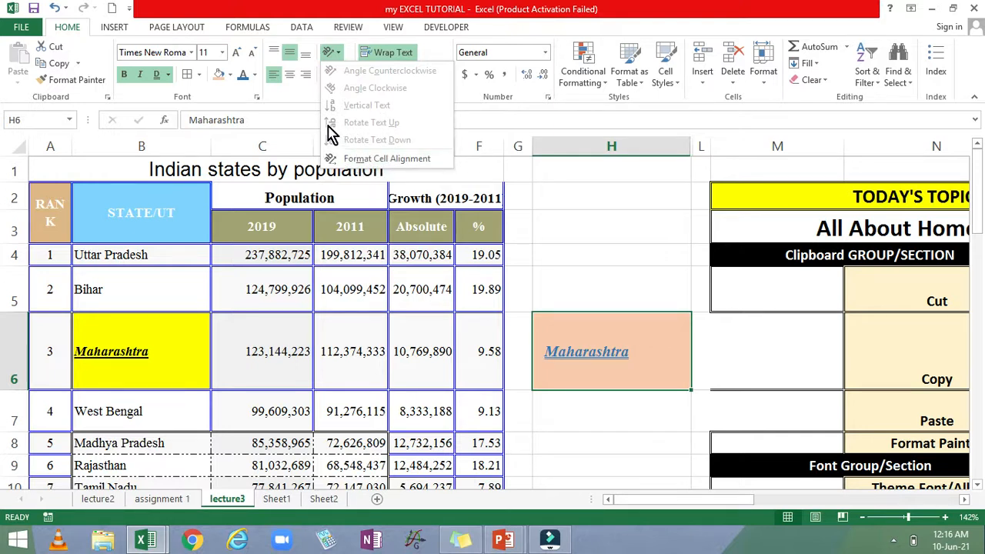
pyautogui.click(360, 160)
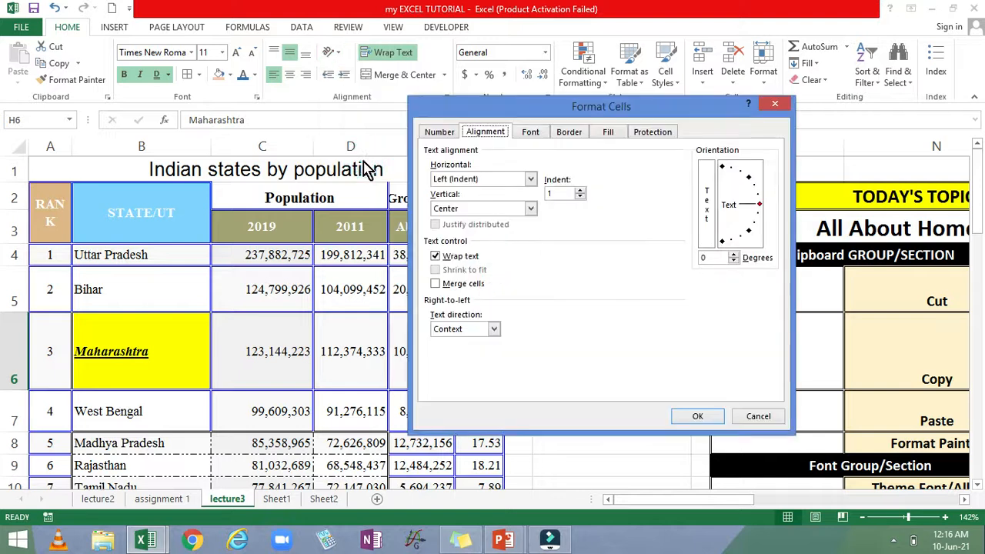
pyautogui.moveTo(489, 112); pyautogui.dragTo(179, 105)
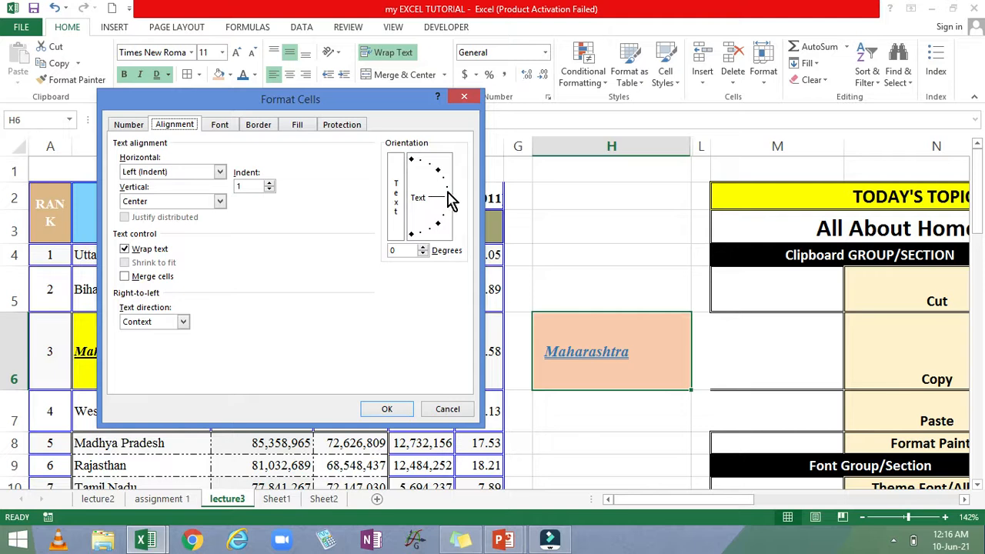
pyautogui.moveTo(450, 202); pyautogui.dragTo(444, 183)
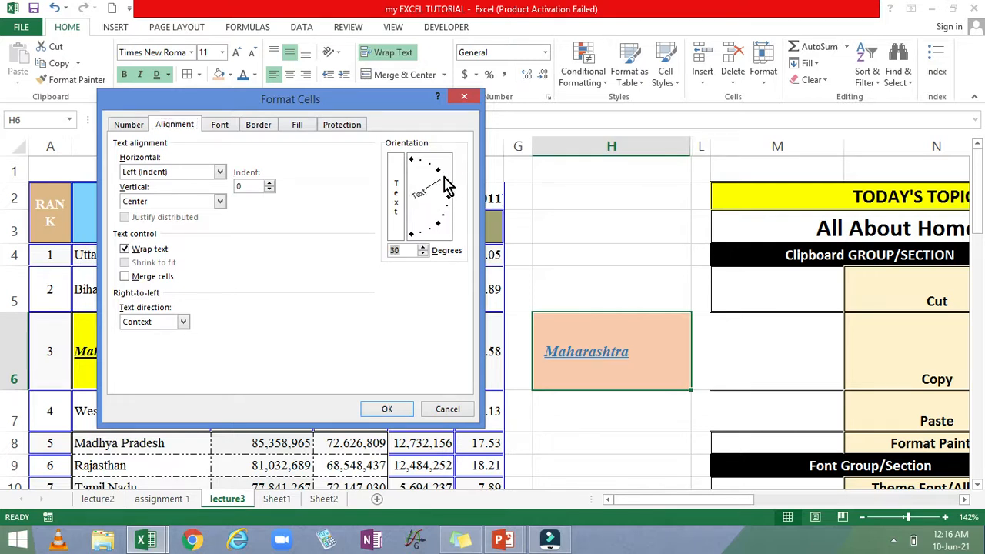
pyautogui.click(371, 408)
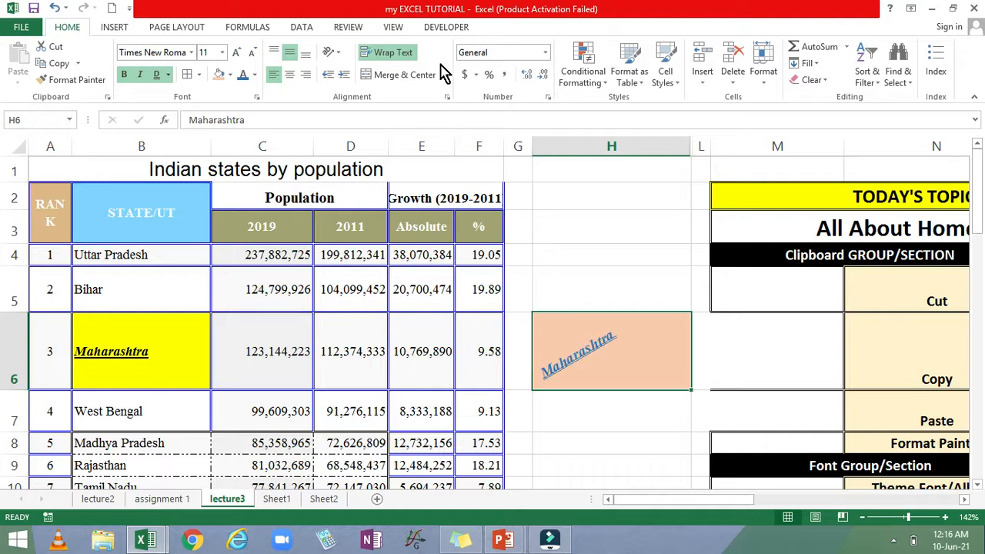
# - Rotate the Maharashtra text in H6 to an orientation of -45 degrees through the cell alignment settings
pyautogui.click(337, 54)
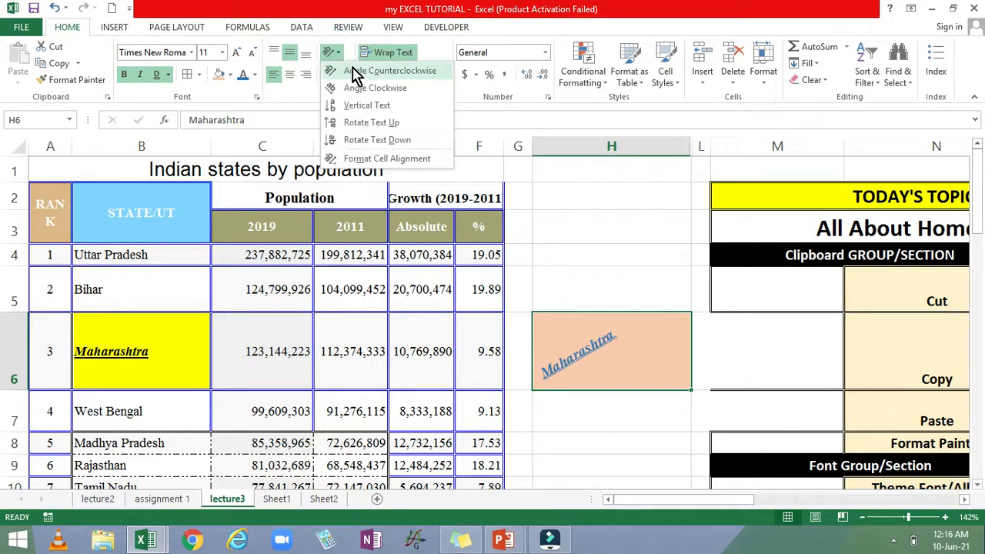
pyautogui.click(367, 159)
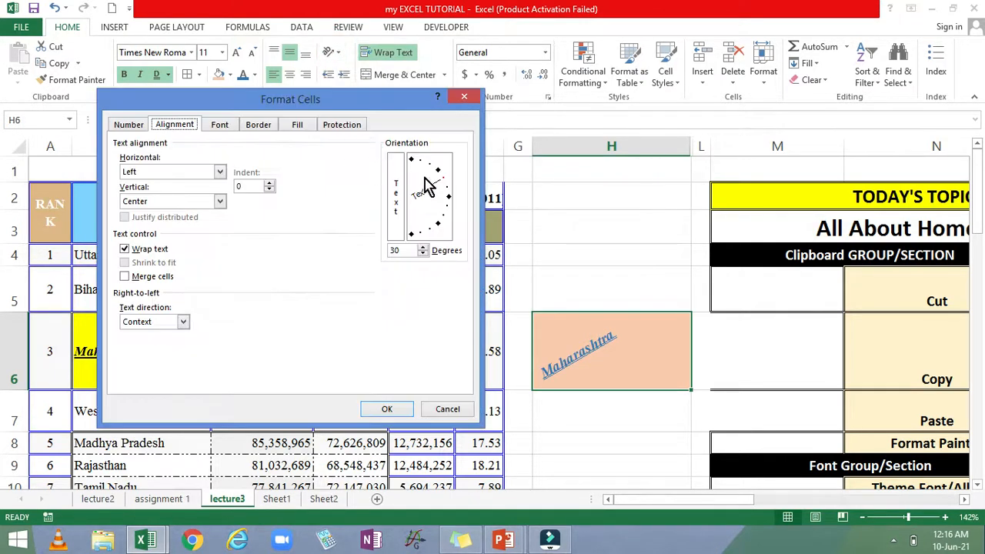
pyautogui.click(445, 189)
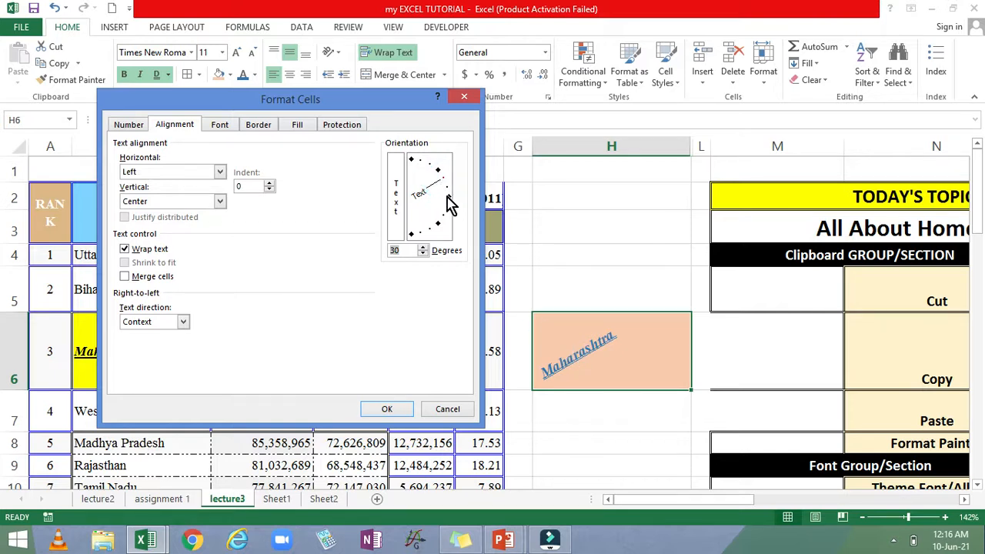
pyautogui.moveTo(445, 189); pyautogui.dragTo(445, 231)
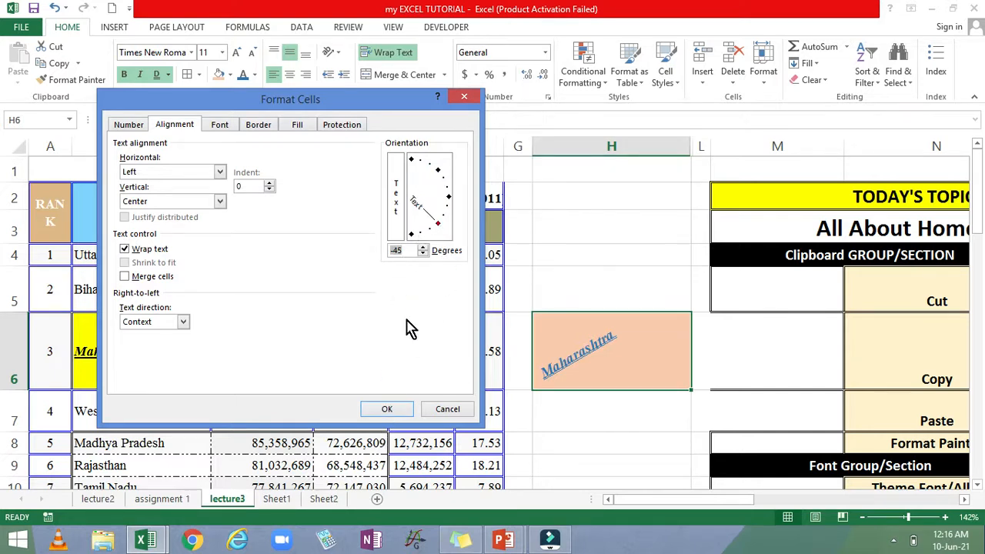
pyautogui.click(387, 408)
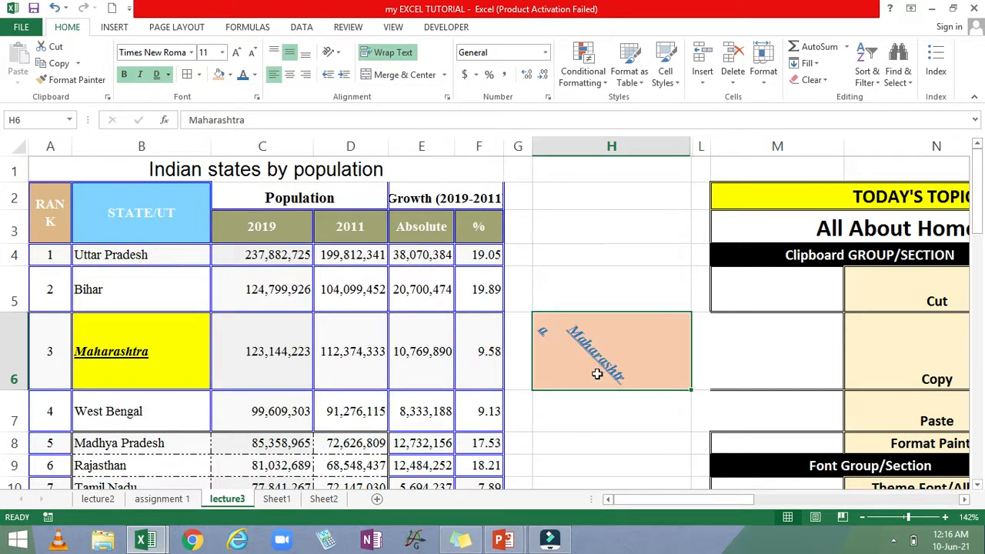
# - Reset the orientation of the Maharashtra text in H6 to 0 degrees through the cell alignment settings
pyautogui.click(331, 53)
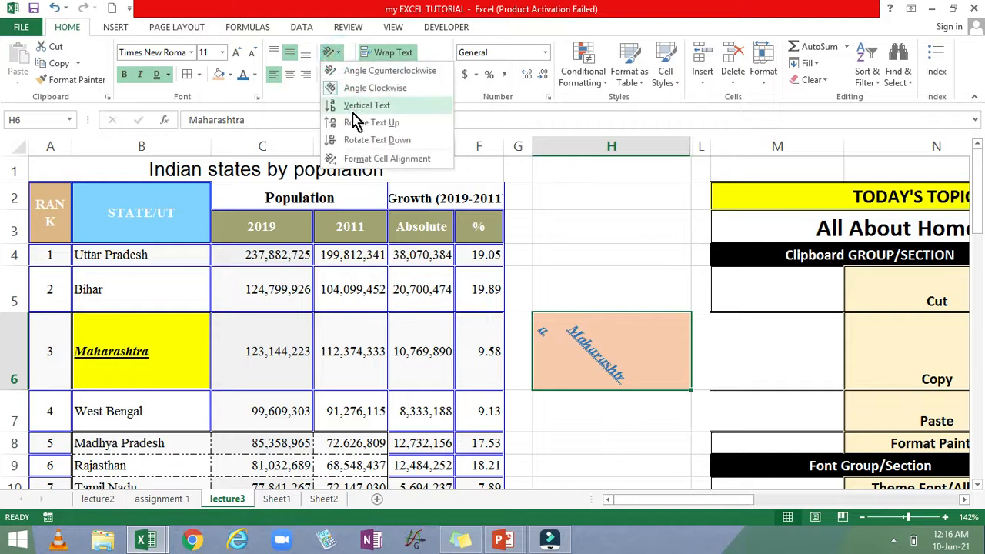
pyautogui.click(377, 159)
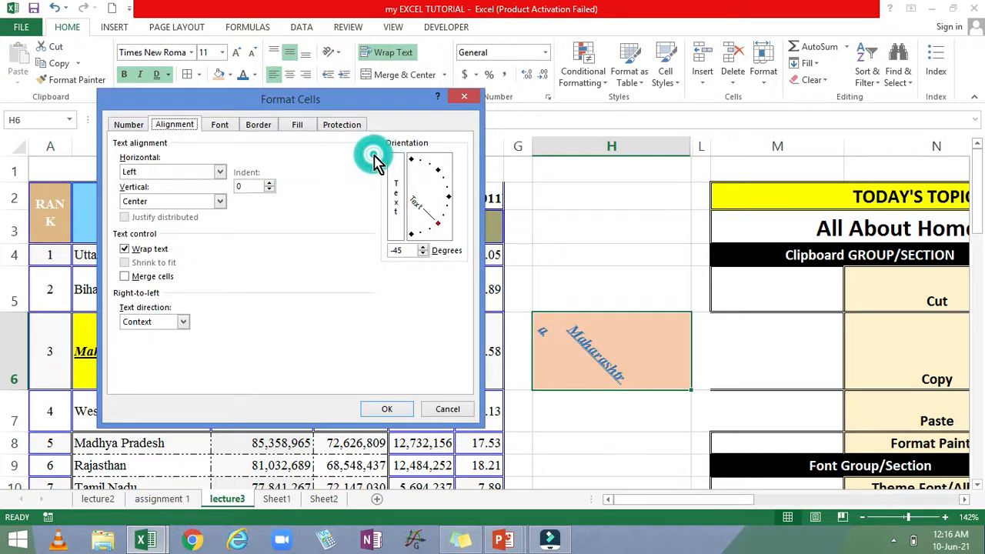
pyautogui.click(449, 197)
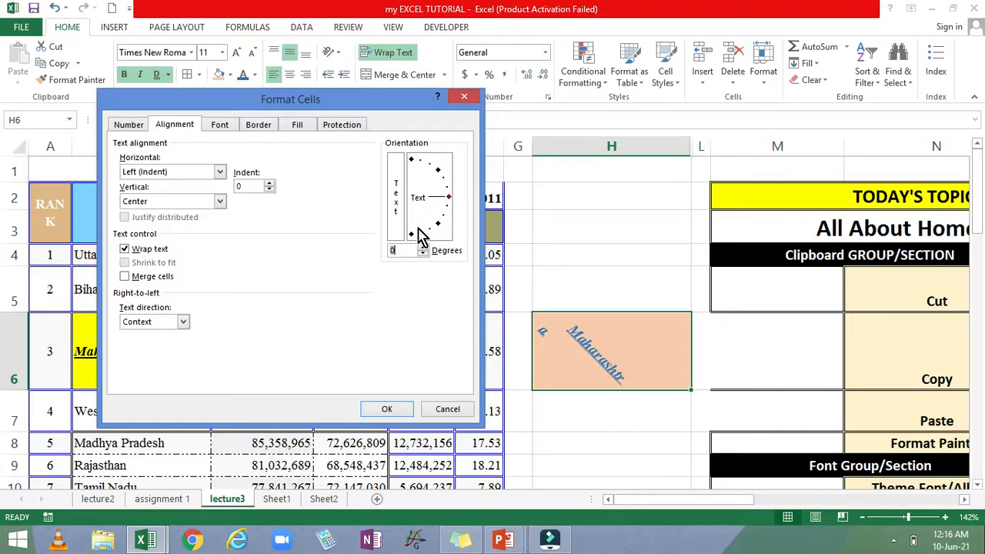
pyautogui.click(449, 198)
pyautogui.moveTo(449, 198); pyautogui.dragTo(433, 167)
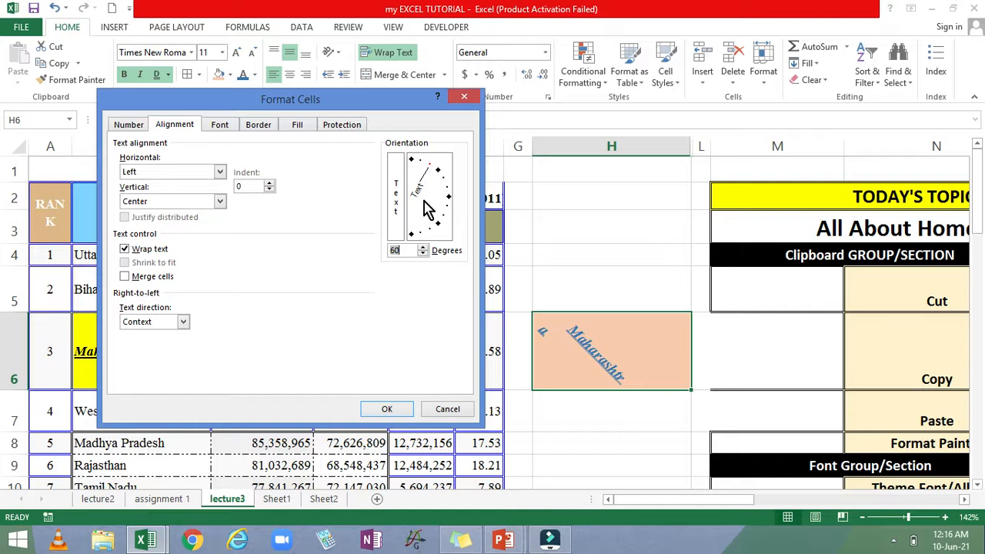
pyautogui.moveTo(436, 172); pyautogui.dragTo(454, 207)
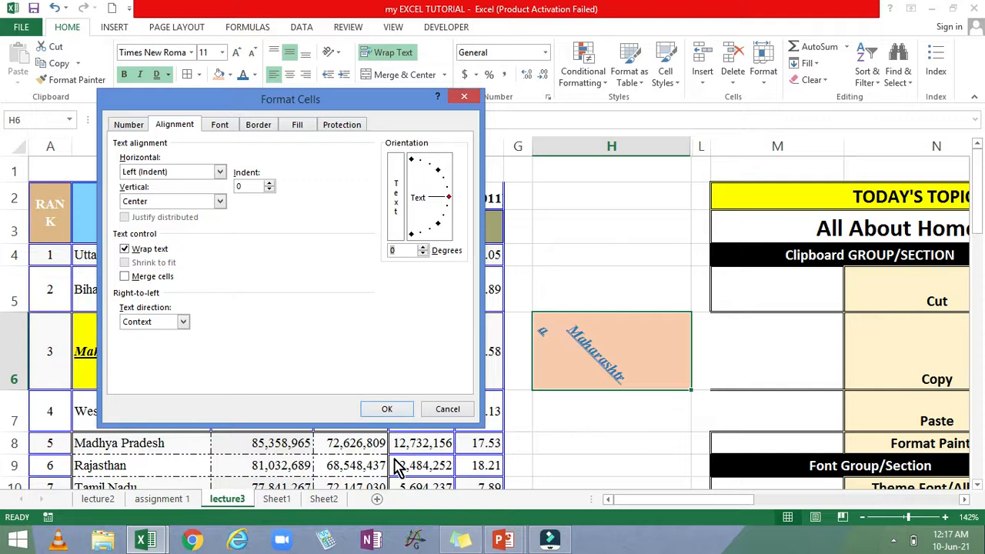
pyautogui.click(376, 411)
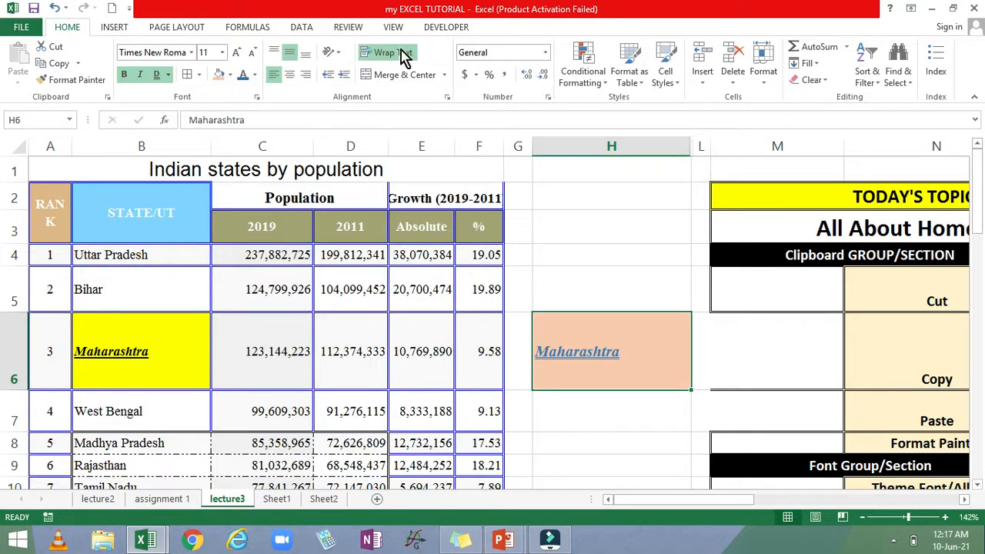
# - Angle the Maharashtra text in H6 counterclockwise, and switch it to the Angle Clockwise orientation
pyautogui.click(338, 54)
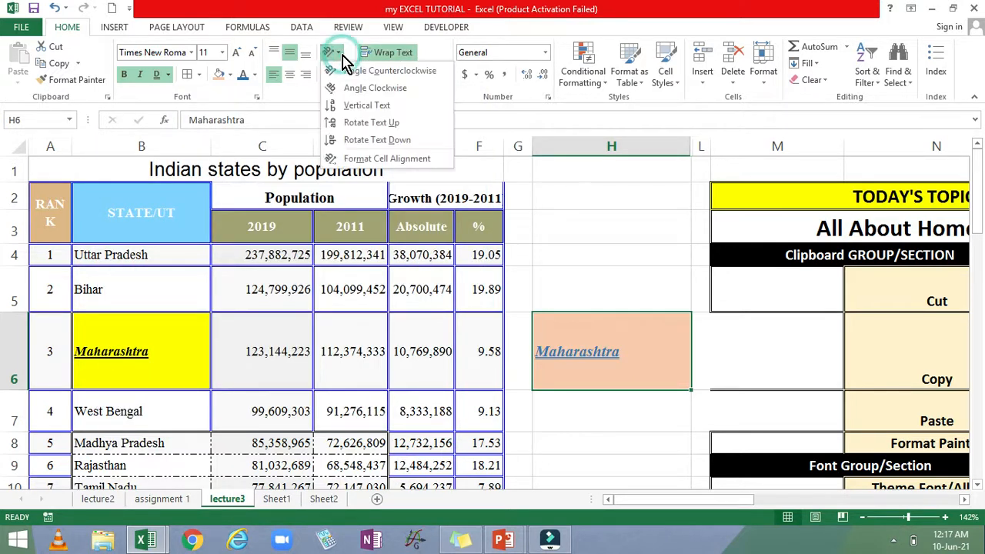
pyautogui.click(385, 73)
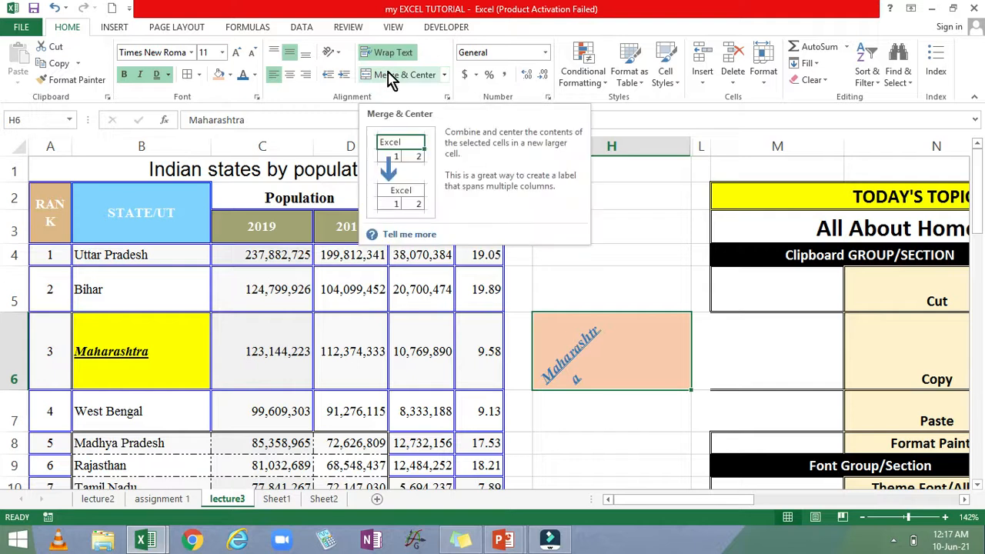
pyautogui.click(340, 53)
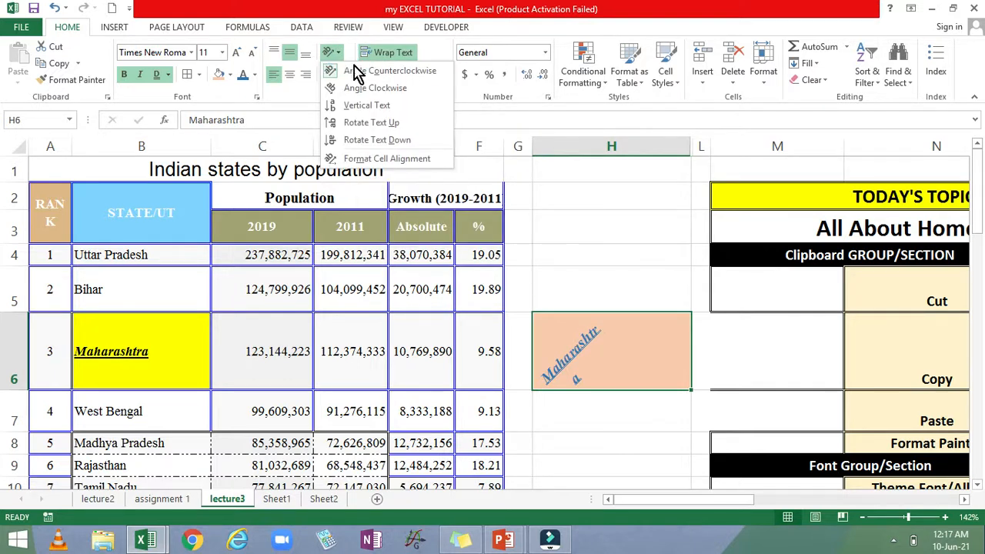
pyautogui.click(364, 87)
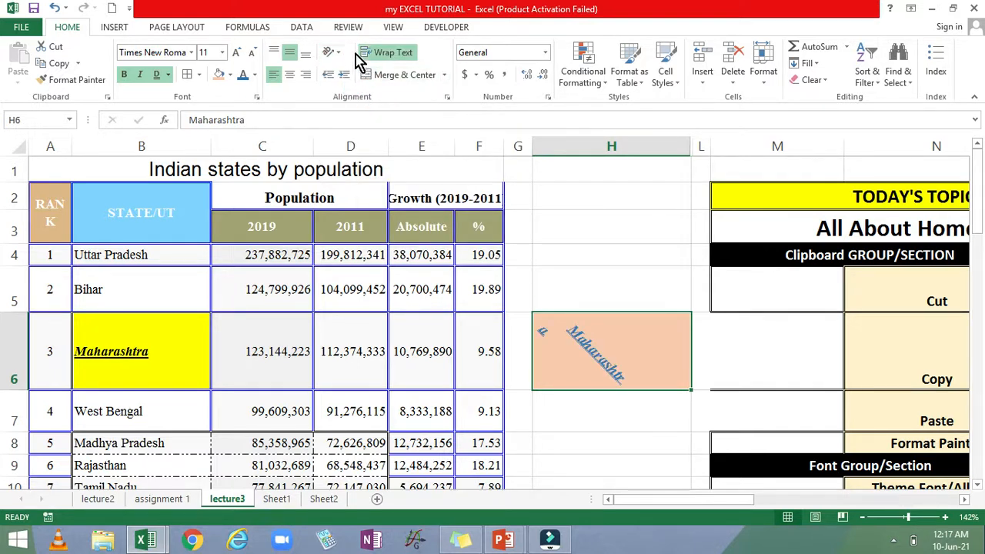
# - Set the H6 text to Vertical Text and heighten row 6 until all letters stack in a single column
pyautogui.click(341, 54)
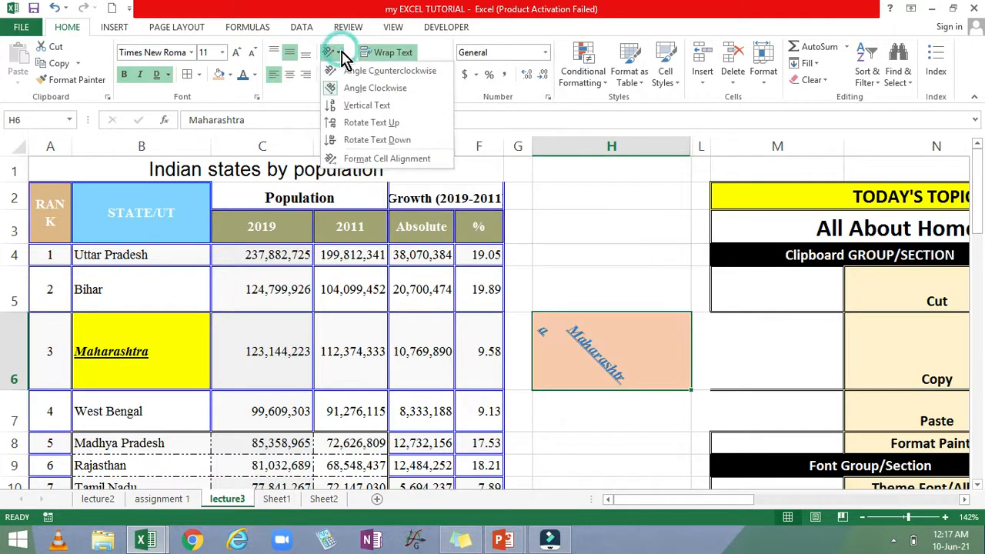
pyautogui.click(346, 116)
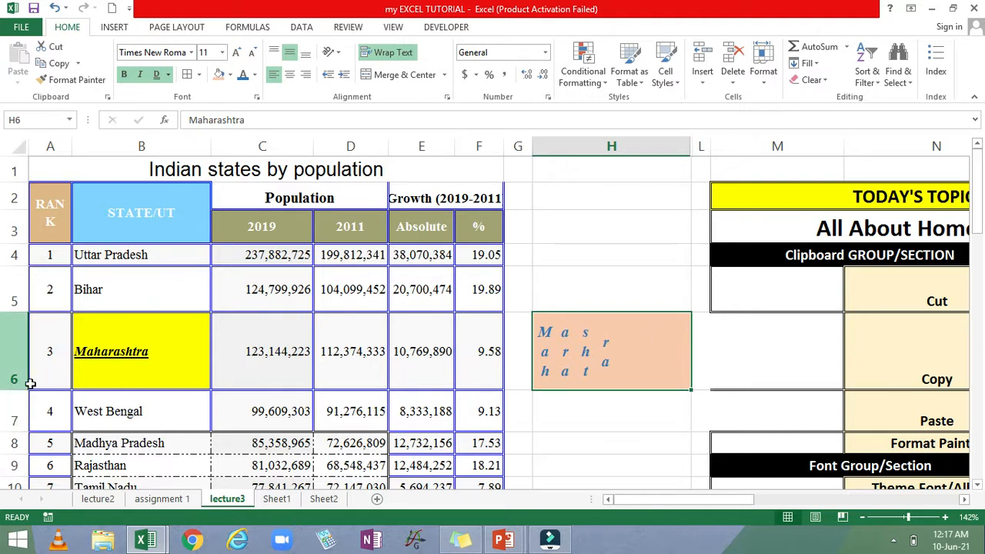
pyautogui.moveTo(27, 390); pyautogui.dragTo(28, 493)
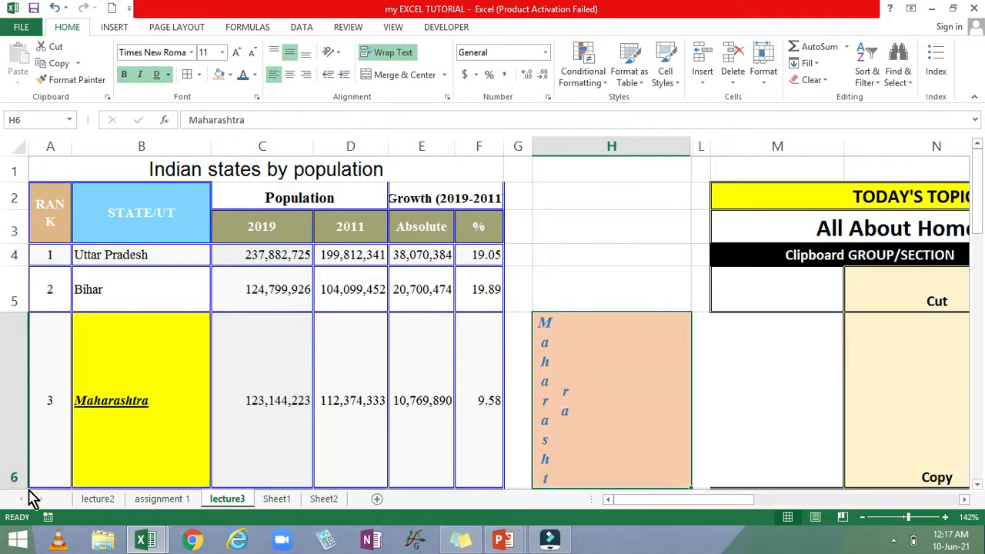
pyautogui.scroll(-2, 567, 398)
pyautogui.scroll(1, 567, 398)
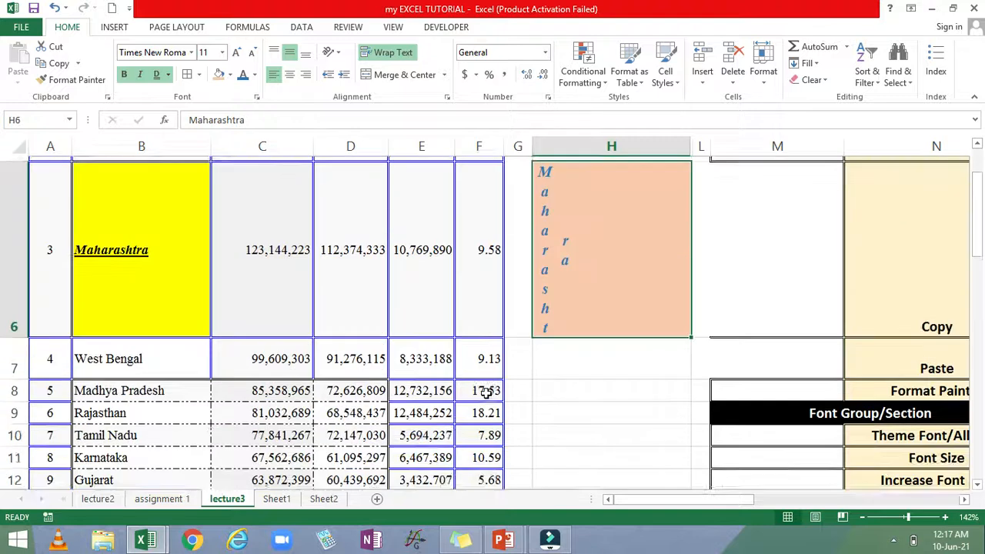
pyautogui.moveTo(27, 400); pyautogui.dragTo(33, 449)
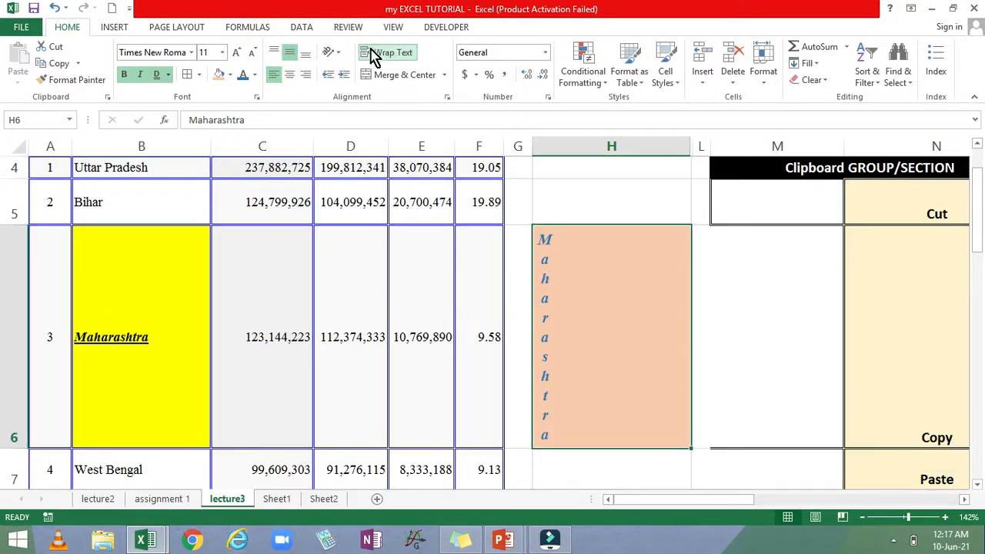
# - Apply Rotate Text Up to the Maharashtra cell H6, and switch it to Rotate Text Down
pyautogui.click(342, 54)
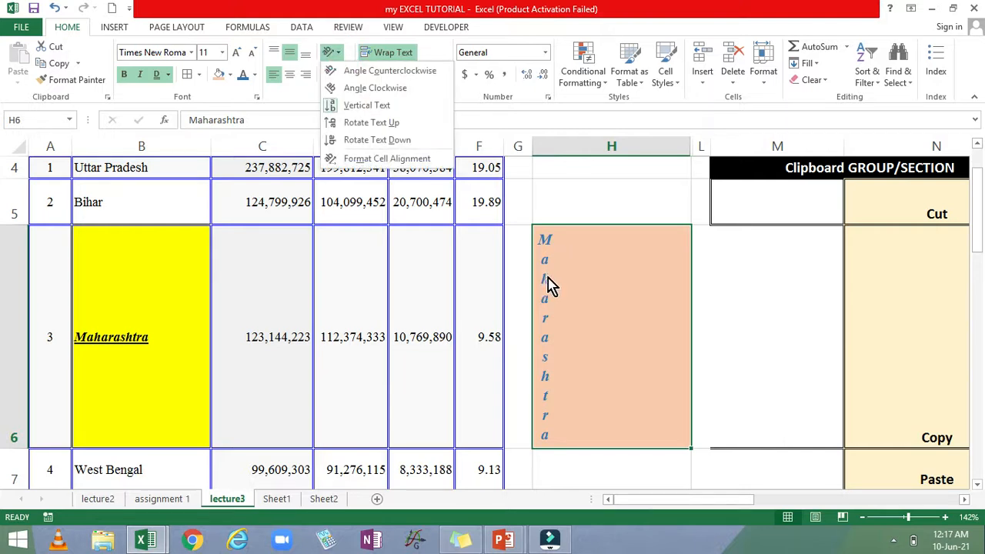
pyautogui.click(358, 123)
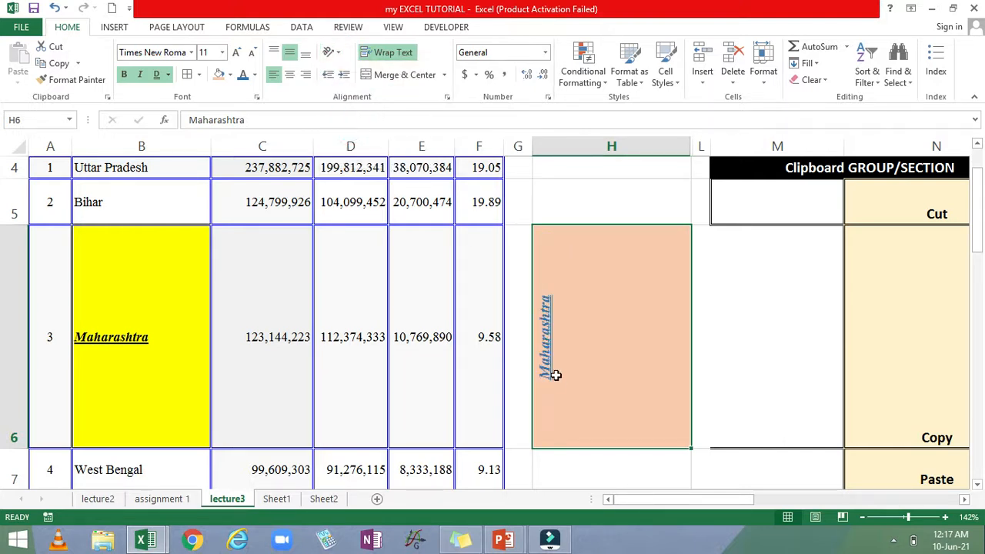
pyautogui.click(333, 54)
pyautogui.click(344, 145)
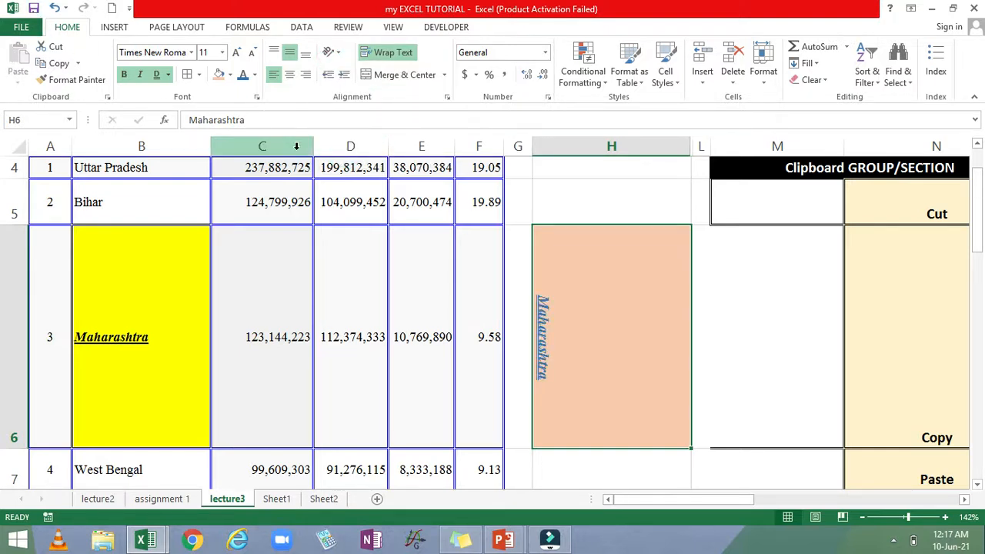
# - Undo the preset orientation and row height changes until the Maharashtra text in H6 is horizontal again
pyautogui.hotkey('ctrl', 'z')
pyautogui.hotkey('ctrl', 'z')
pyautogui.hotkey('ctrl', 'z')
pyautogui.hotkey('ctrl', 'z')
pyautogui.hotkey('ctrl', 'z')
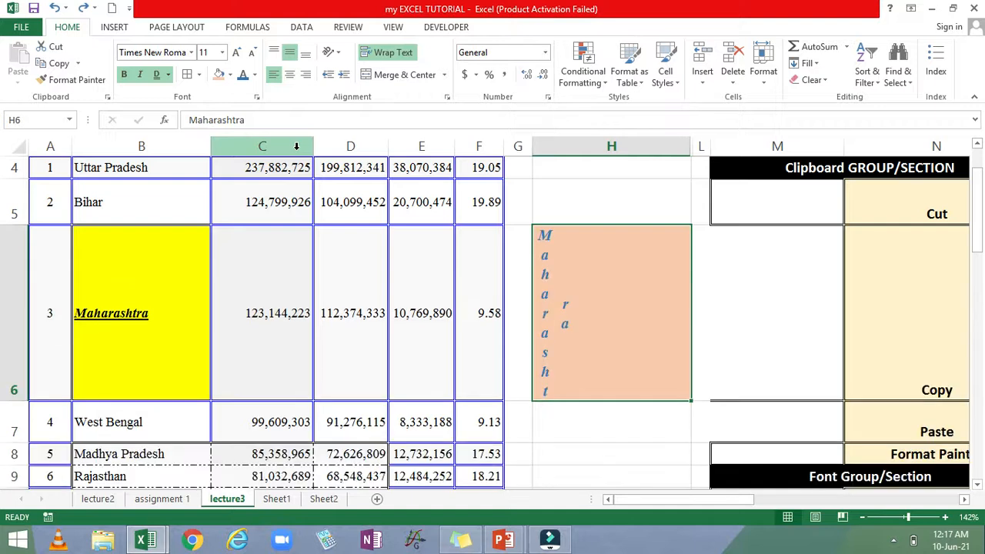
pyautogui.hotkey('ctrl', 'z')
pyautogui.hotkey('ctrl', 'z')
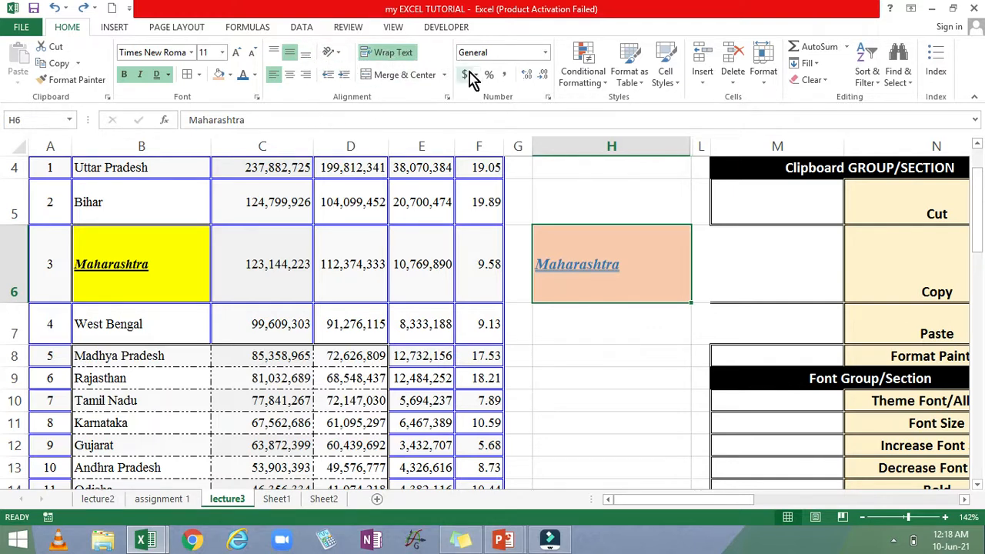
# - Narrow column H to roughly two characters wide and enter MONDAY in cell H8
pyautogui.click(598, 330)
pyautogui.moveTo(691, 151); pyautogui.dragTo(557, 169)
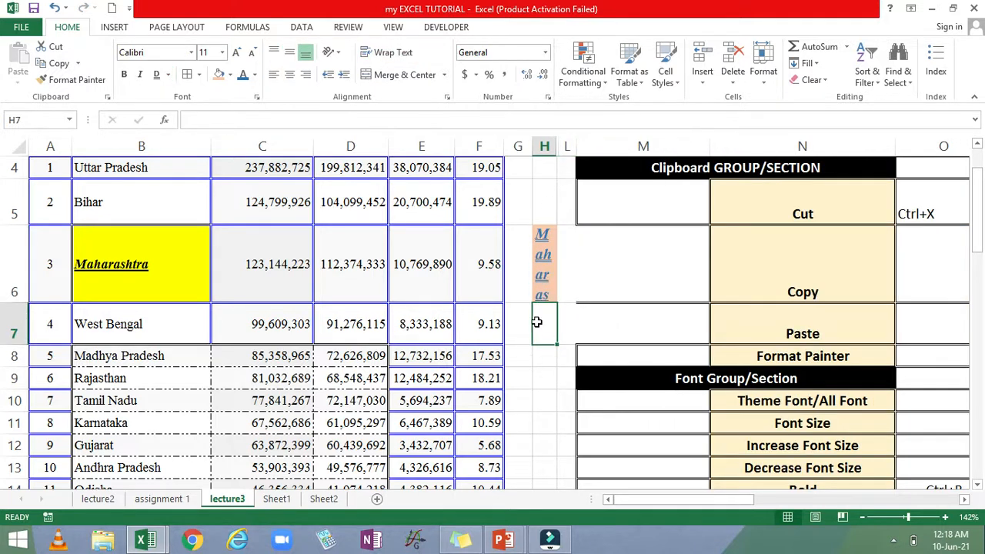
pyautogui.click(546, 352)
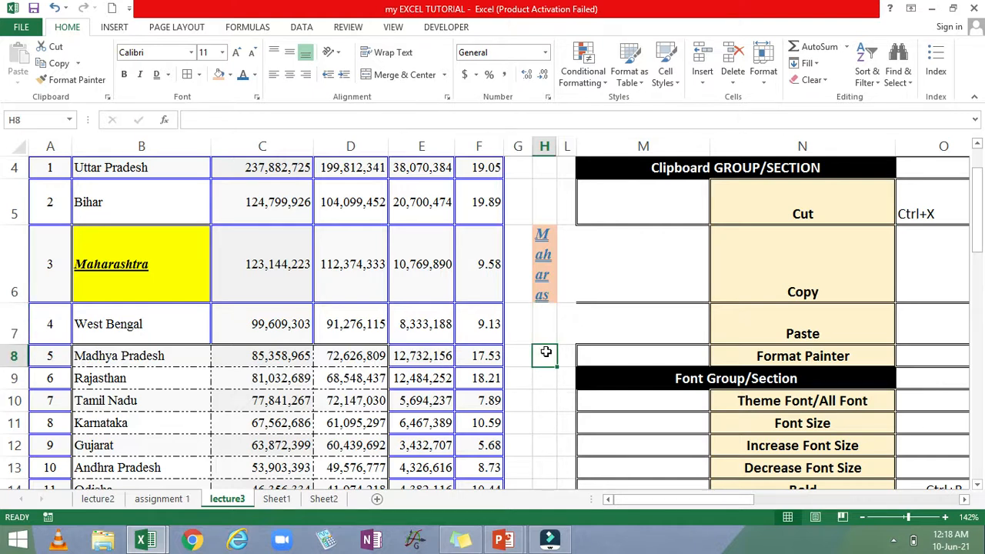
pyautogui.write('M')
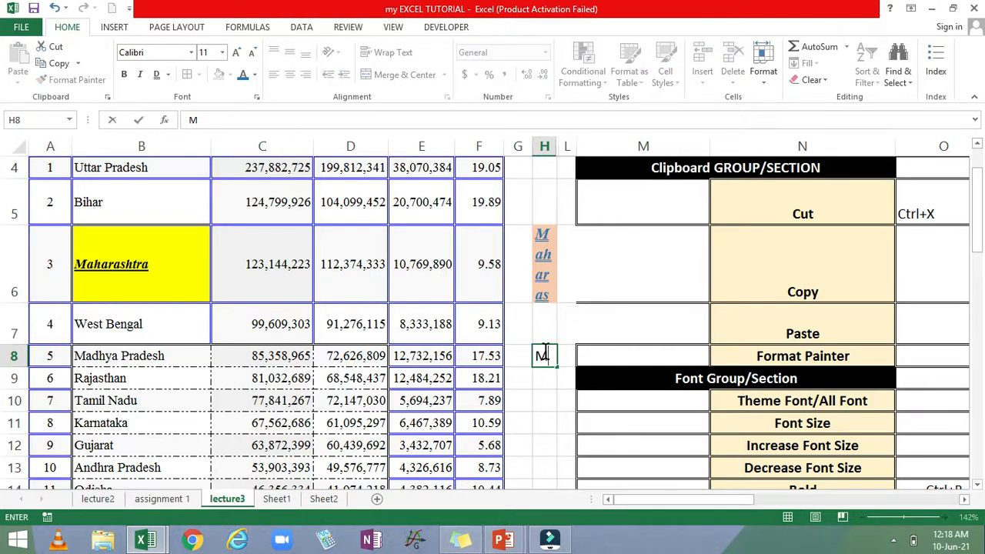
pyautogui.write('ONDAY')
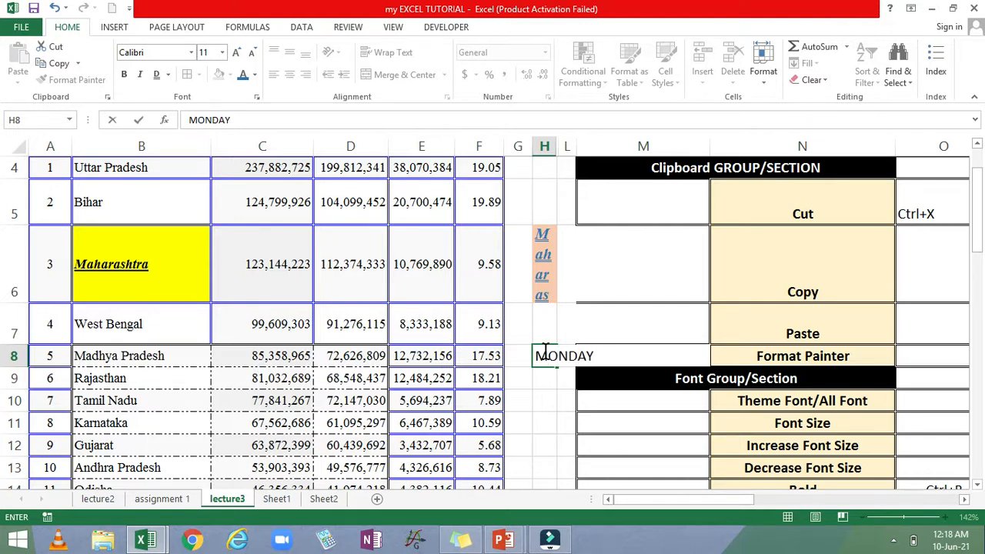
pyautogui.click(544, 422)
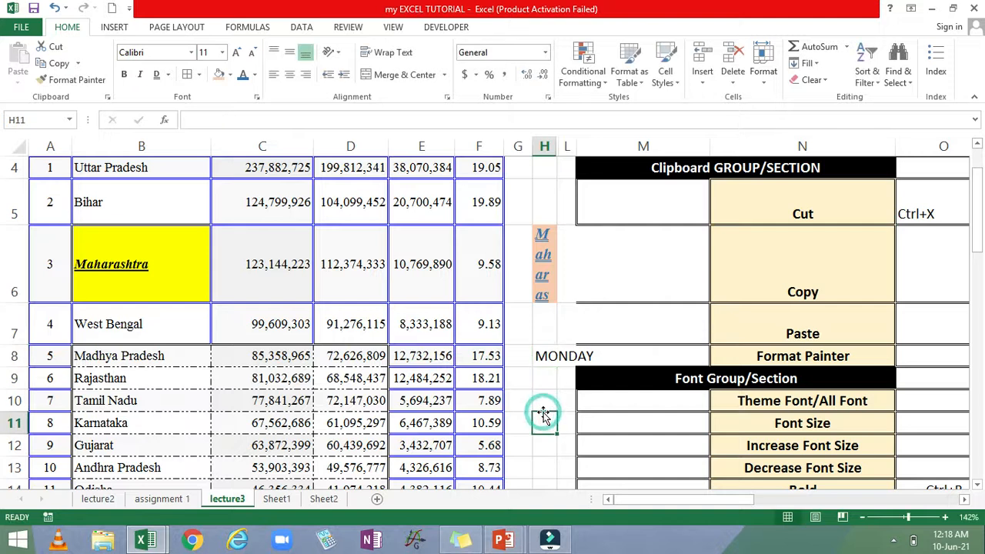
# - Wrap the MONDAY text within cell H8
pyautogui.click(545, 362)
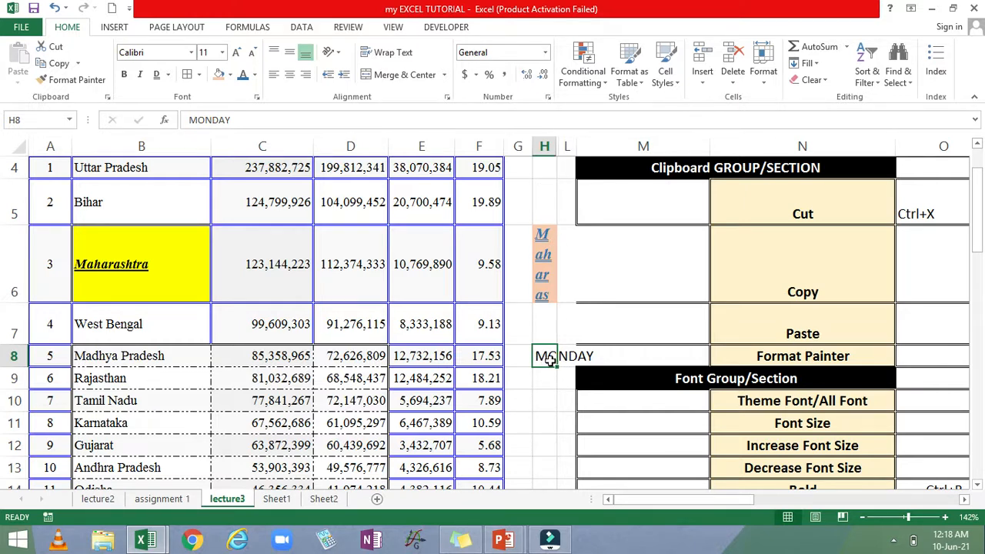
pyautogui.click(400, 60)
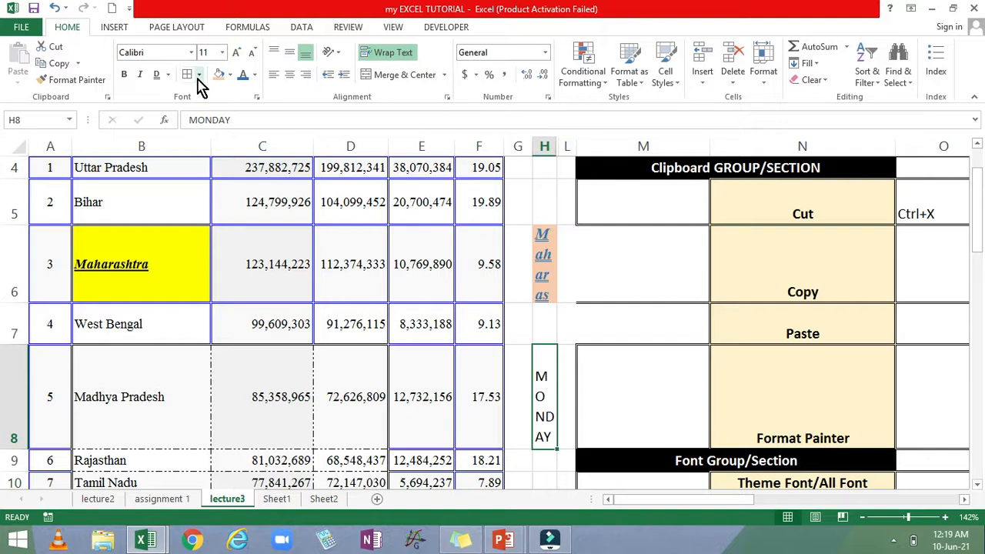
# - Undo the text wrapping, the MONDAY entry in H8 and the narrowing of column H
pyautogui.hotkey('ctrl', 'z')
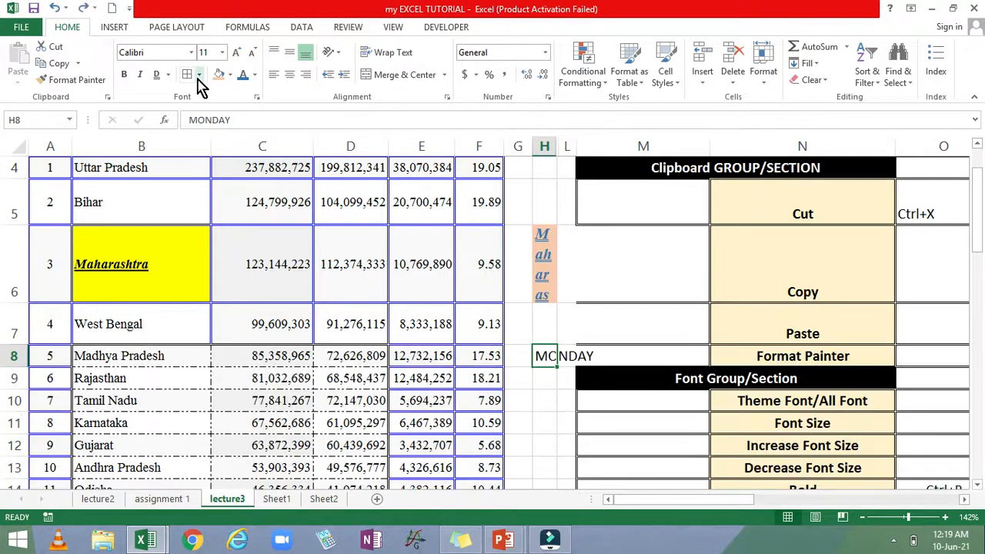
pyautogui.hotkey('ctrl', 'z')
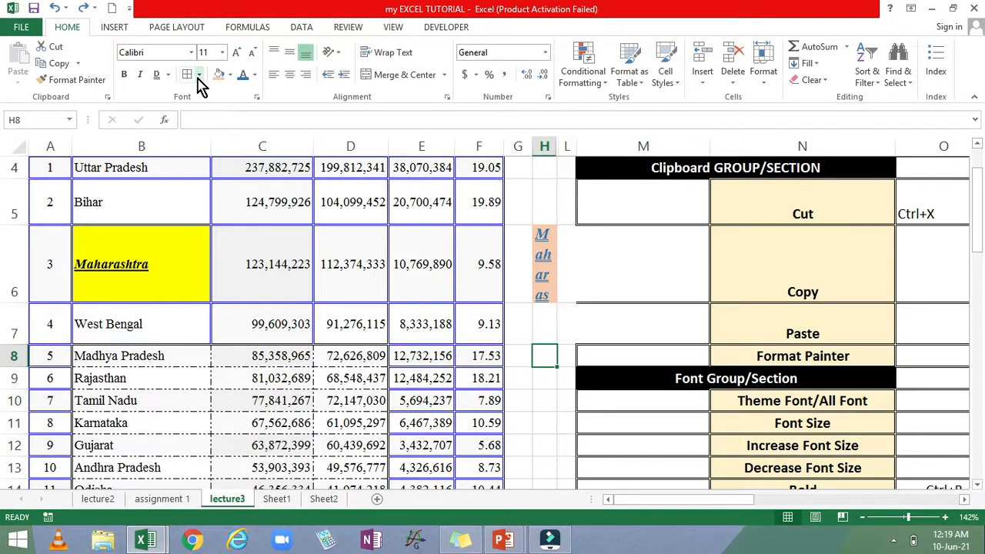
pyautogui.hotkey('ctrl', 'z')
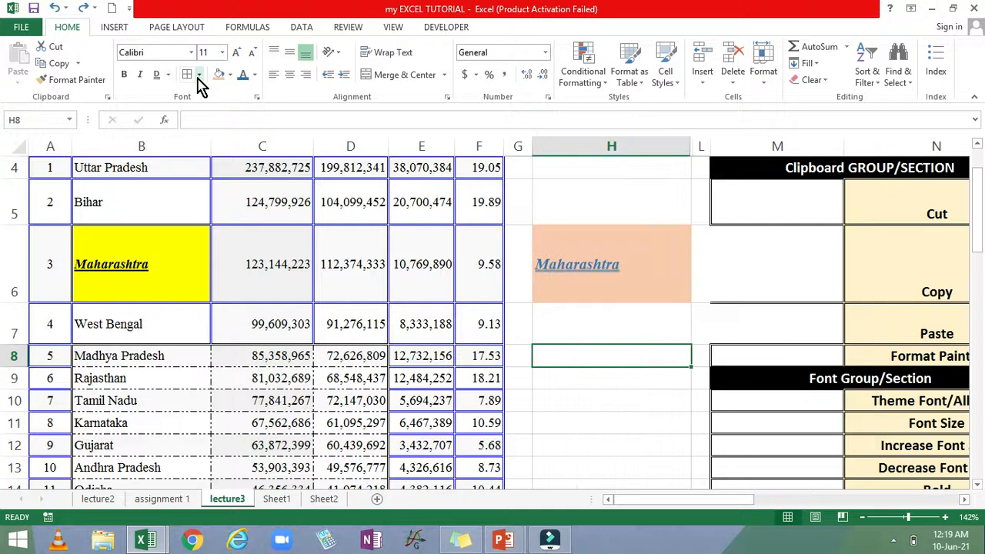
# - Merge and center cells H6 to H10 around the Maharashtra text
pyautogui.click(561, 321)
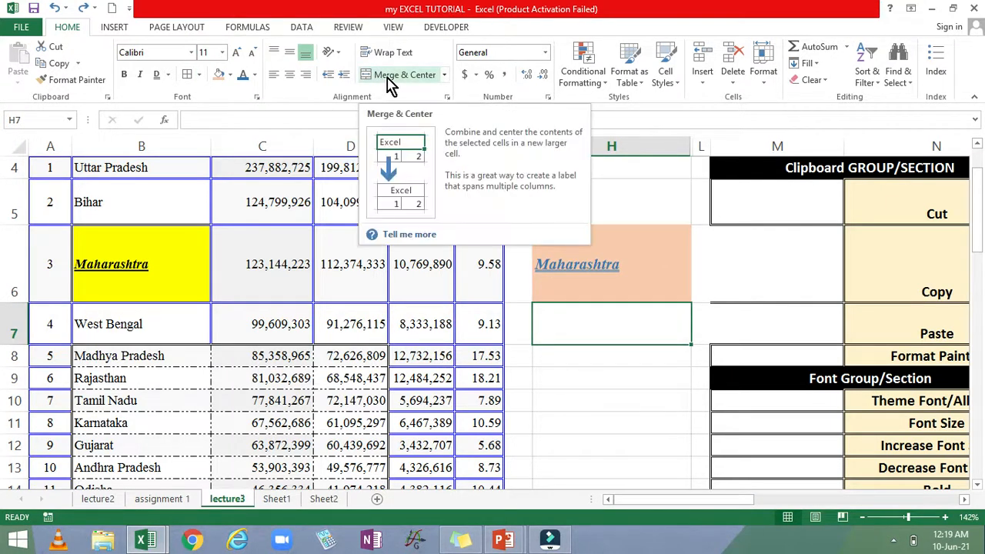
pyautogui.click(633, 264)
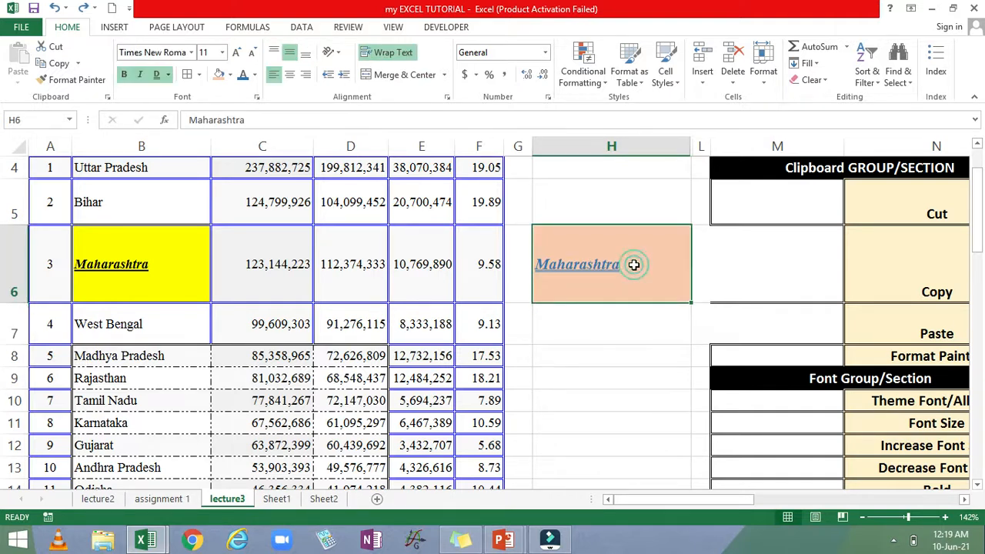
pyautogui.moveTo(638, 280); pyautogui.dragTo(640, 391)
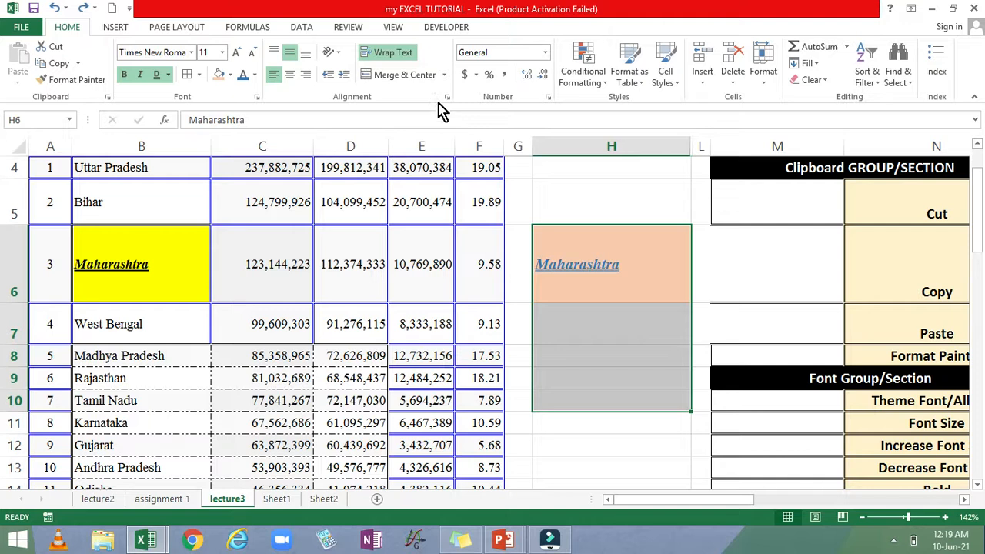
pyautogui.click(406, 80)
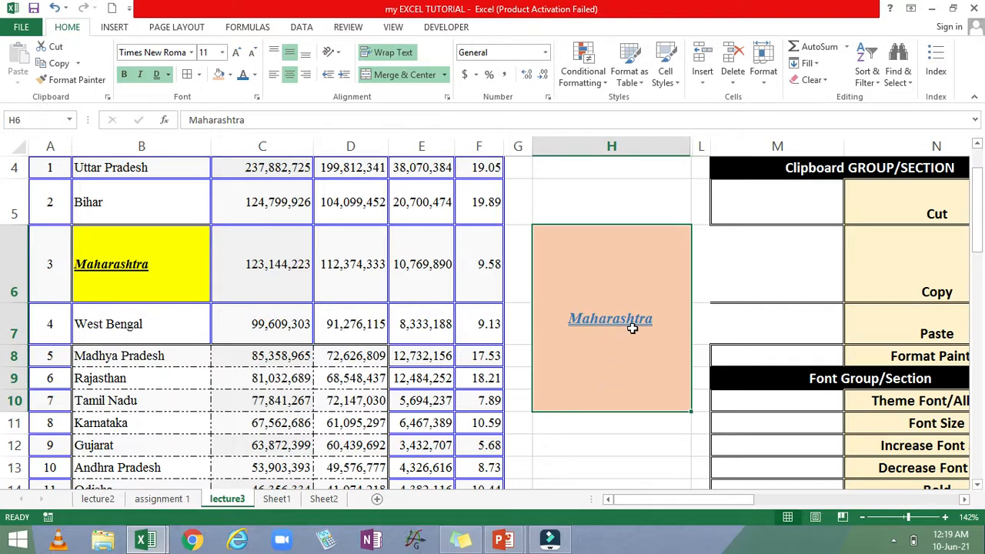
# - Unmerge the Maharashtra block back into separate cells H6 to H10 and check the individual cells
pyautogui.click(445, 76)
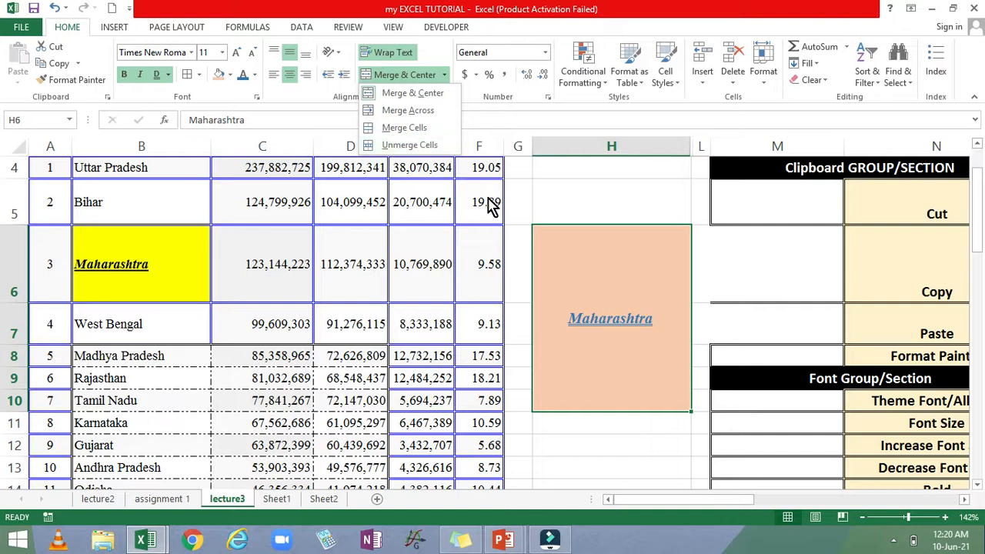
pyautogui.click(421, 146)
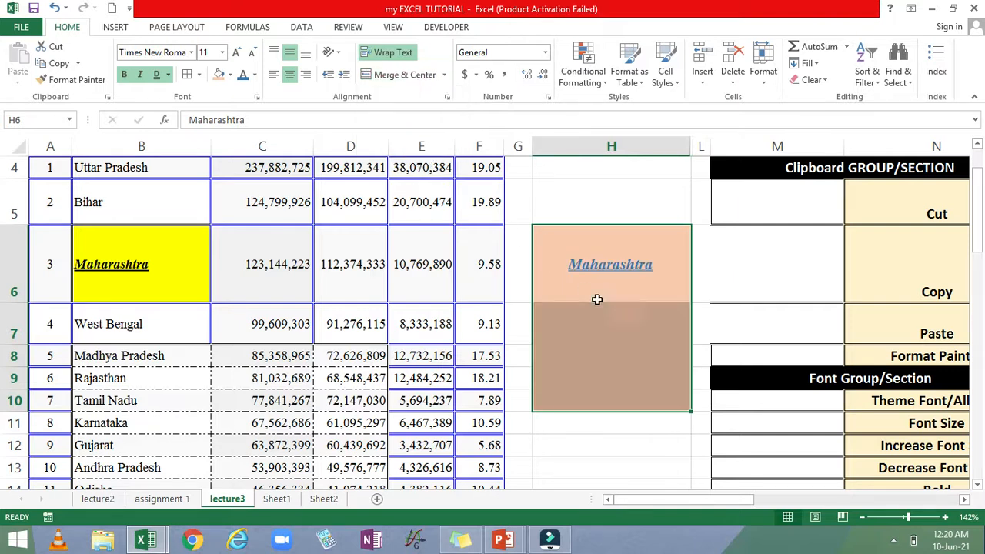
pyautogui.click(652, 339)
pyautogui.click(610, 267)
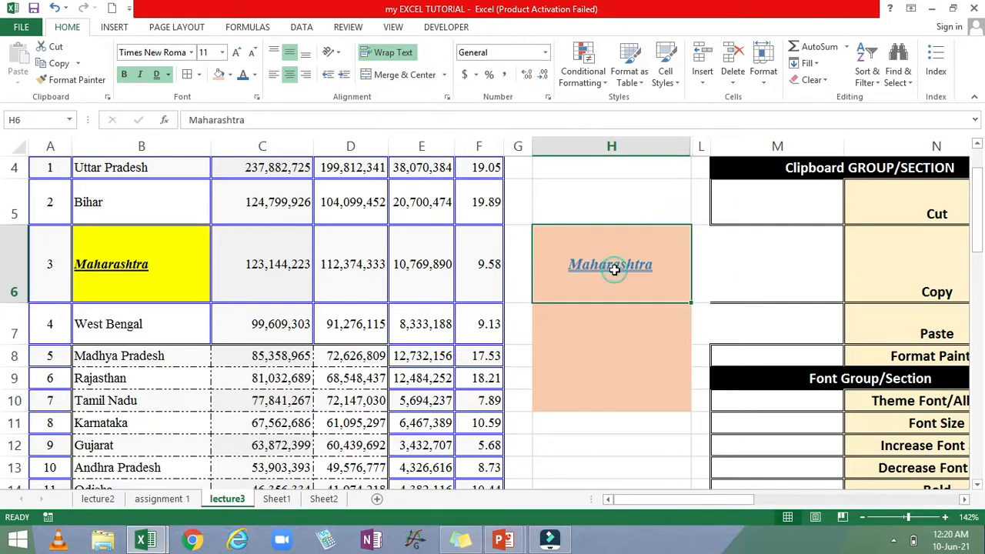
pyautogui.click(608, 311)
pyautogui.click(620, 374)
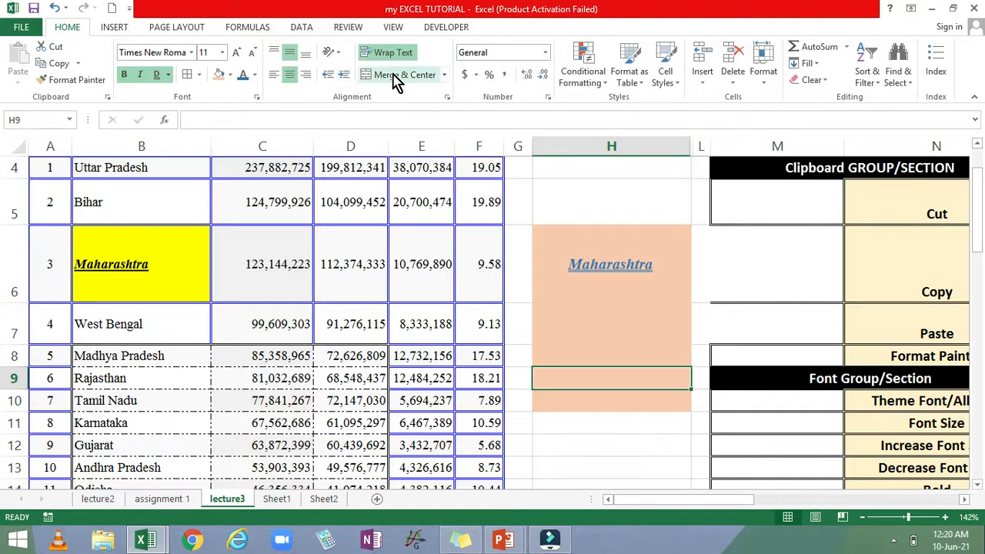
# - Examine the merge options and the TODAY'S TOPICS list beside the population table, with the sheet at 110% zoom
pyautogui.click(443, 76)
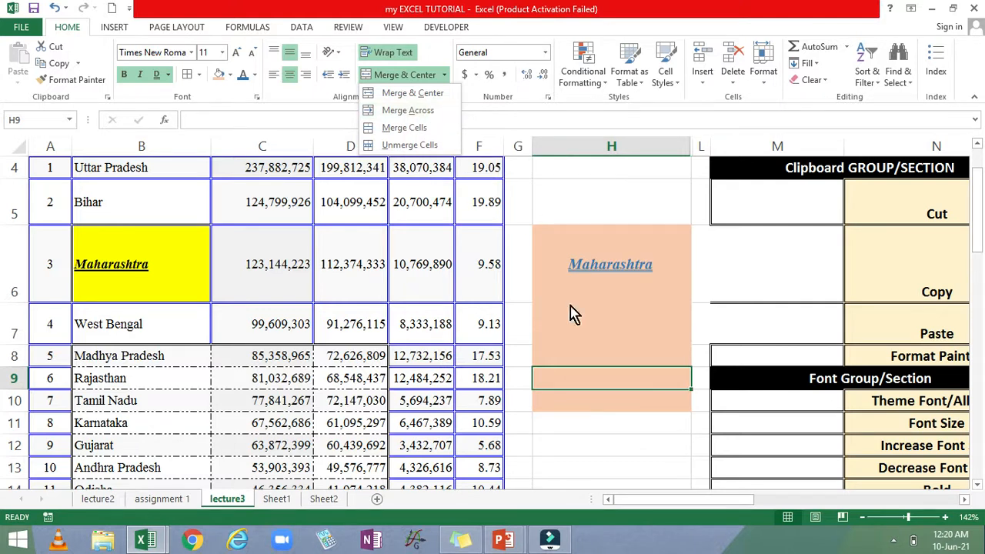
pyautogui.click(598, 427)
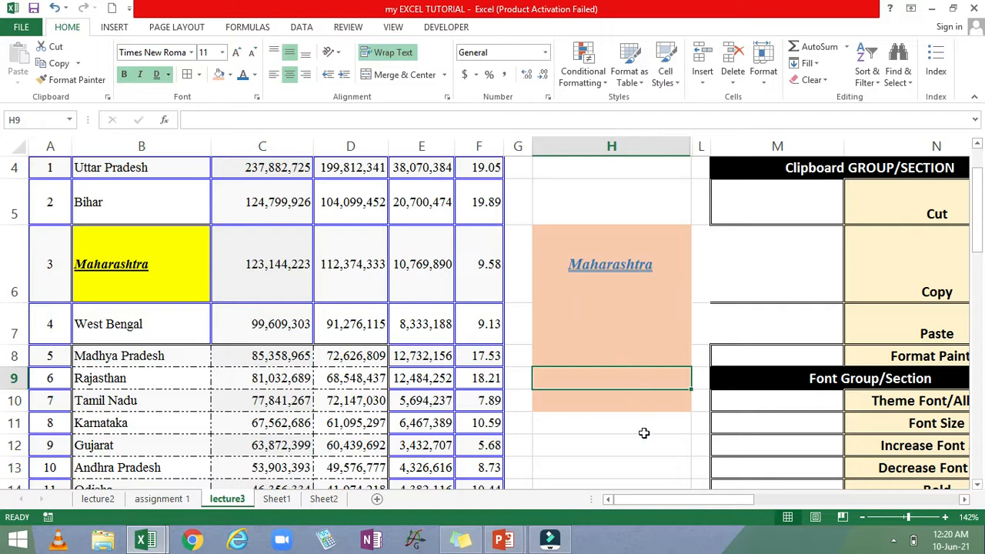
pyautogui.scroll(-1, 644, 433)
pyautogui.scroll(2, 644, 433)
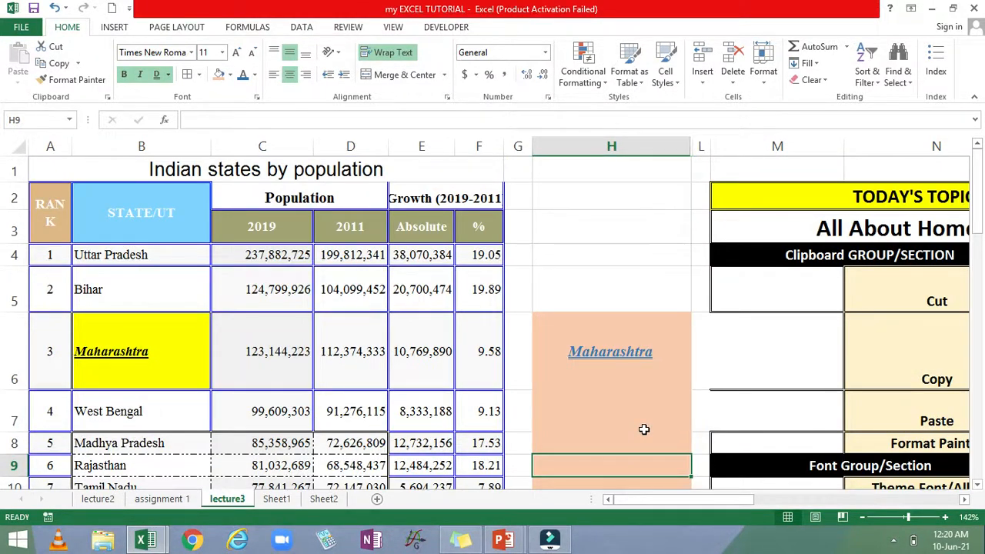
pyautogui.moveTo(683, 501); pyautogui.dragTo(720, 500)
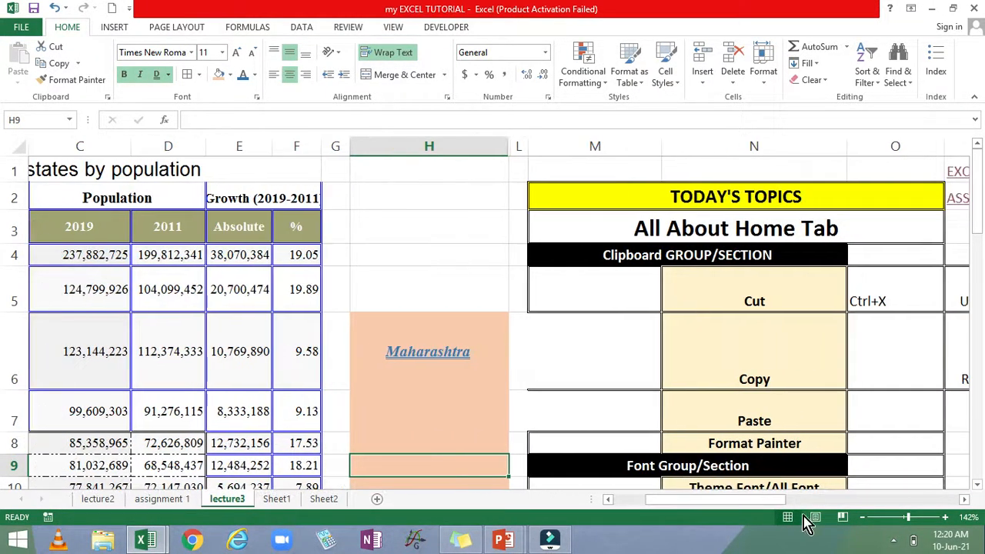
pyautogui.click(861, 517)
pyautogui.click(862, 518)
pyautogui.click(862, 518)
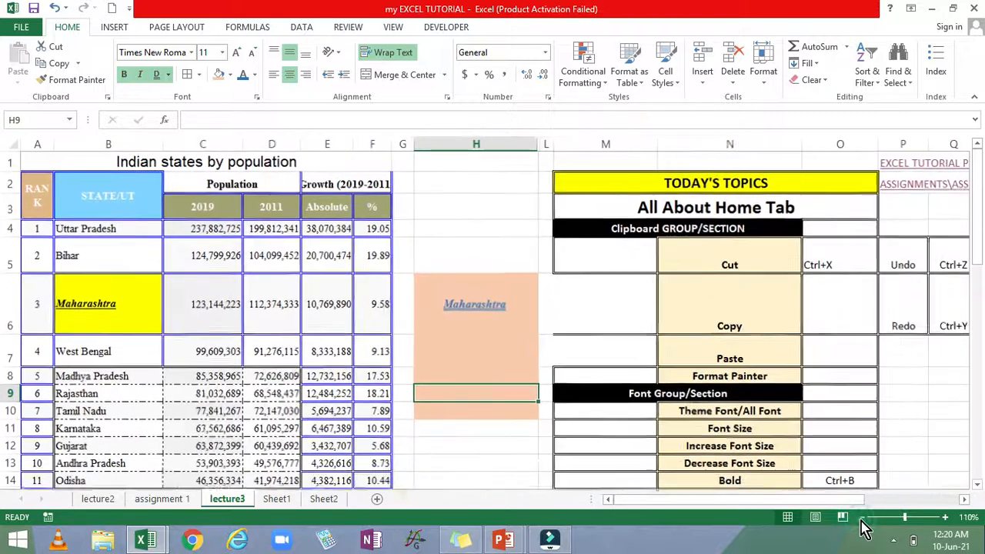
pyautogui.click(964, 500)
pyautogui.click(964, 500)
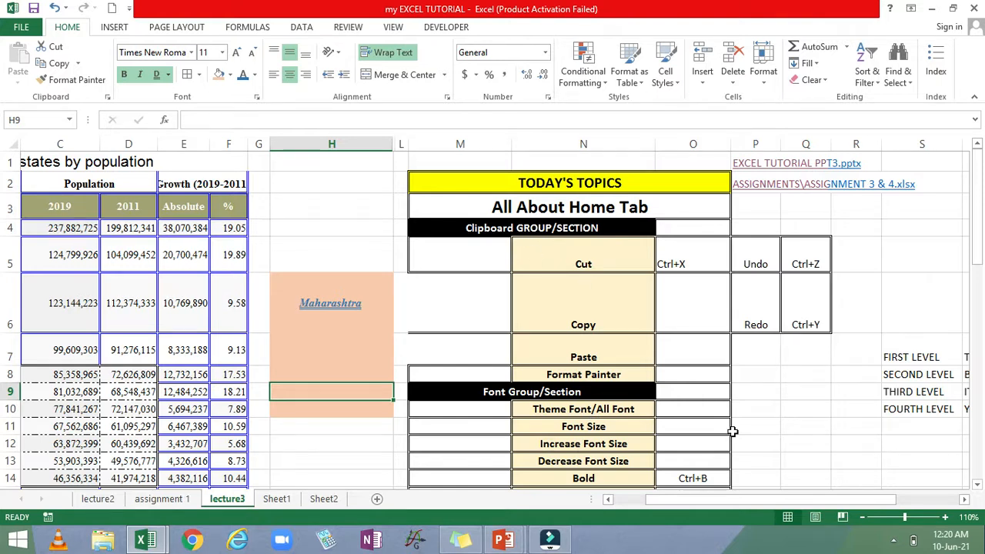
pyautogui.moveTo(740, 500); pyautogui.dragTo(699, 514)
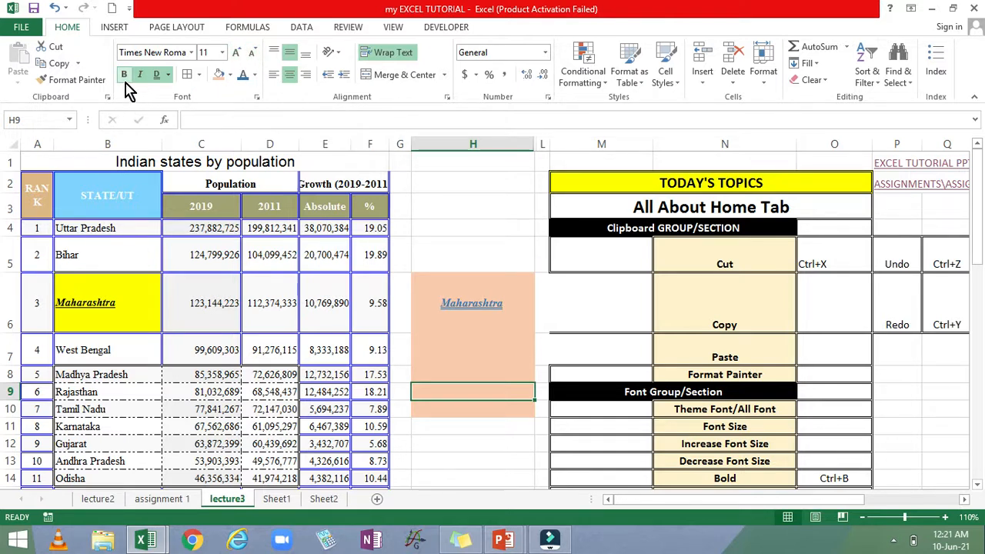
pyautogui.click(167, 75)
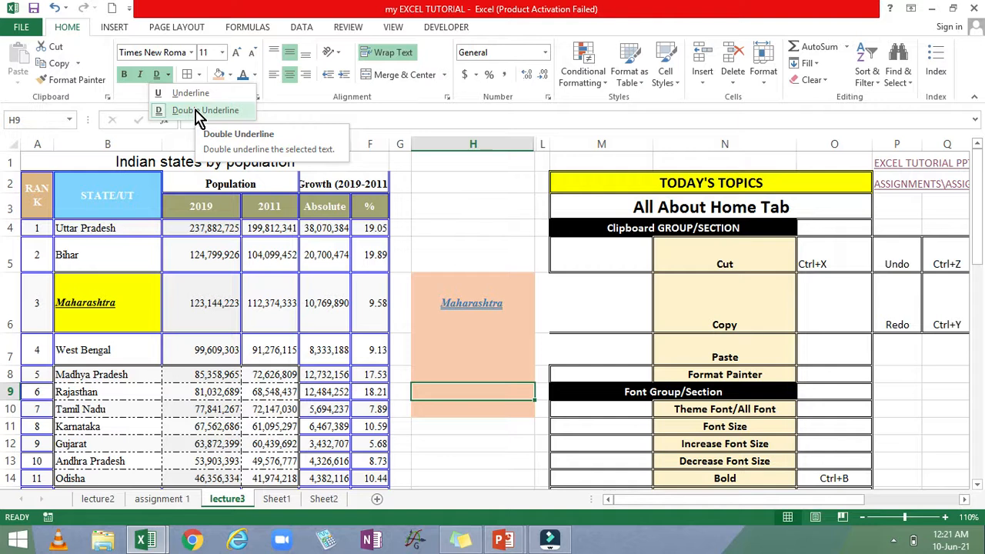
pyautogui.click(221, 77)
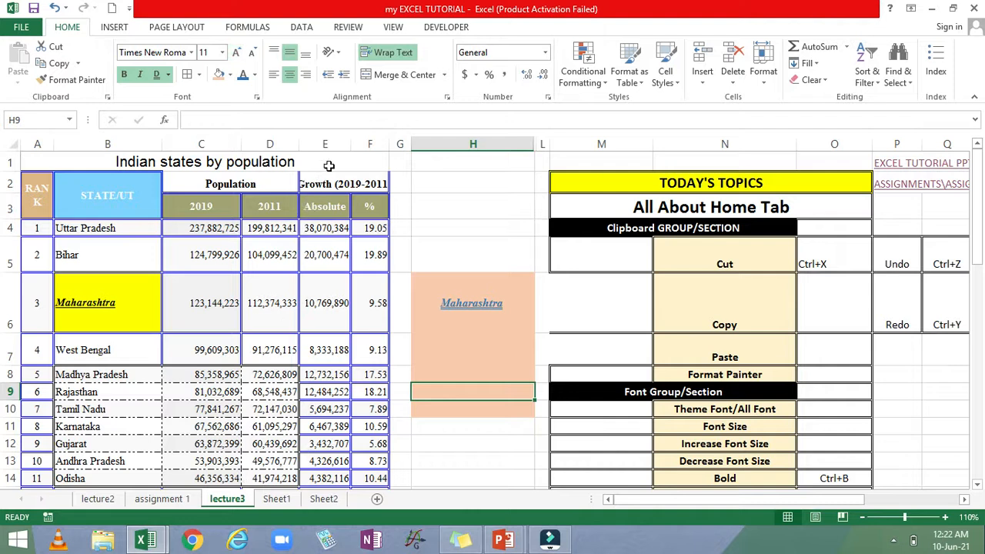
pyautogui.click(292, 56)
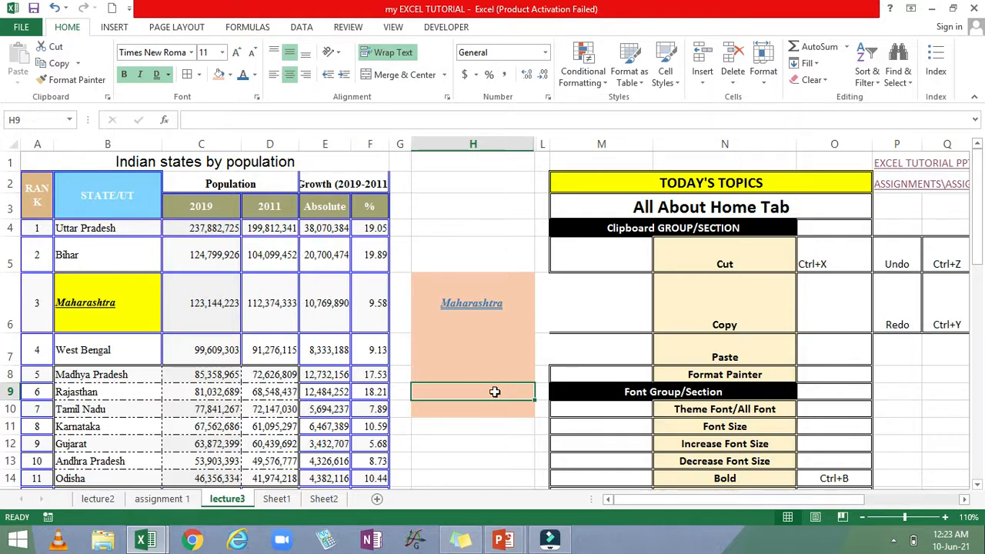
# - Narrow column H to about half its width and enter MONDAY1234555 in cell H9
pyautogui.moveTo(534, 144); pyautogui.dragTo(466, 155)
pyautogui.click(426, 327)
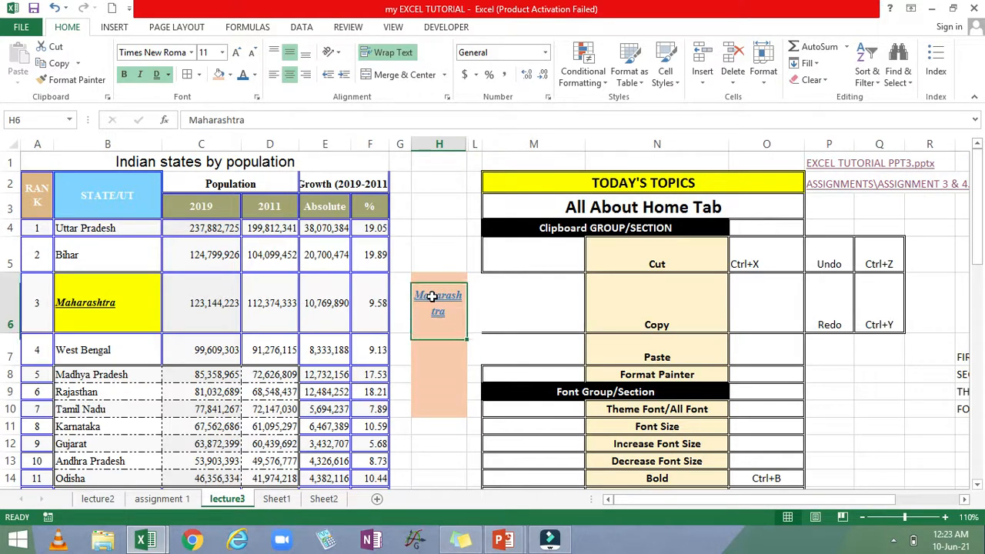
pyautogui.click(424, 354)
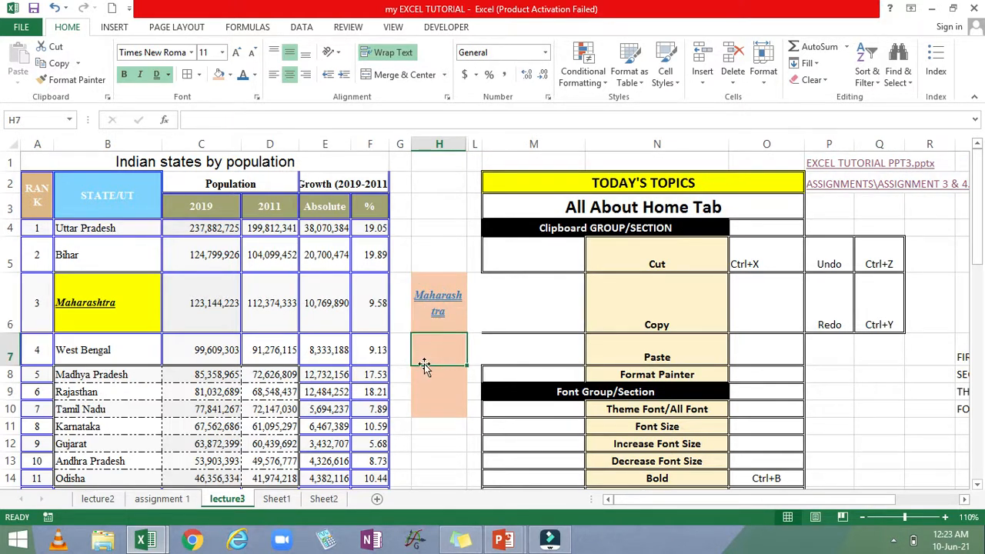
pyautogui.click(424, 385)
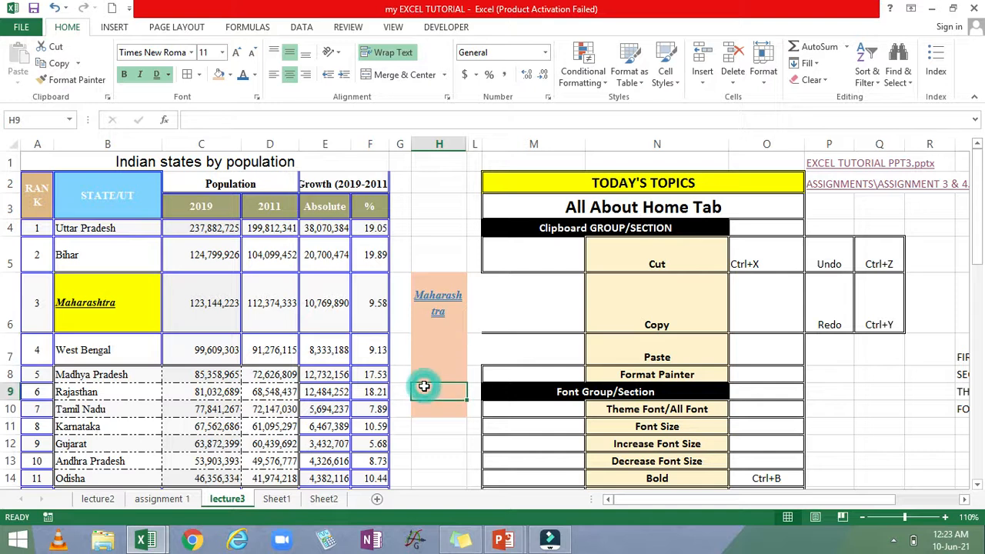
pyautogui.write('MONDAY')
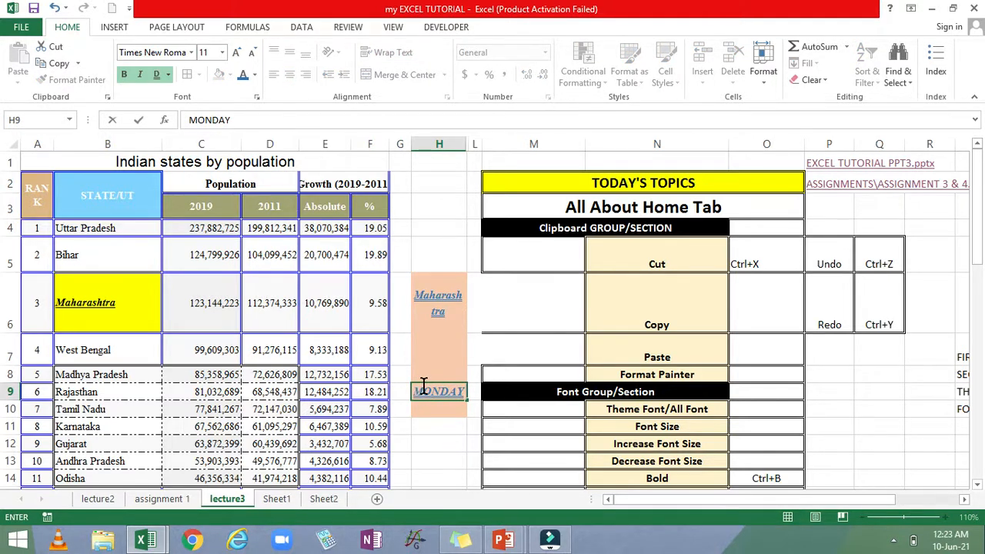
pyautogui.press('Return')
pyautogui.write('4555')
pyautogui.press('Return')
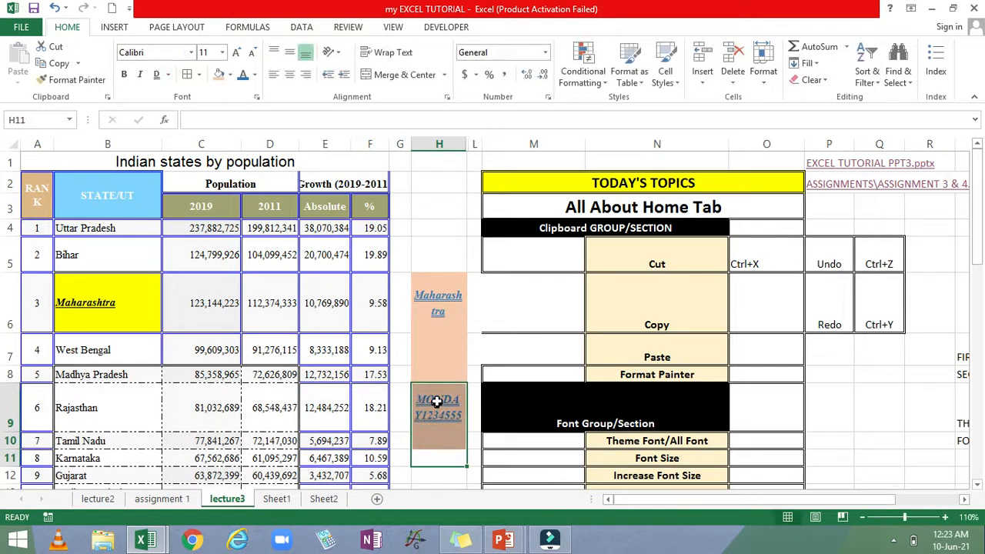
# - Turn text wrapping off and back on for the MONDAY1234555 text in cell H9
pyautogui.click(436, 404)
pyautogui.click(396, 51)
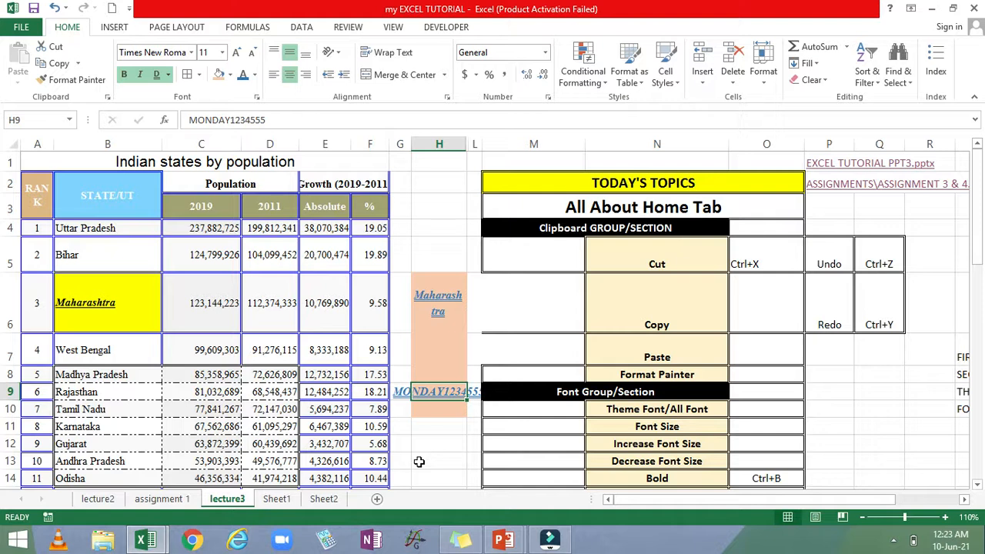
pyautogui.click(418, 461)
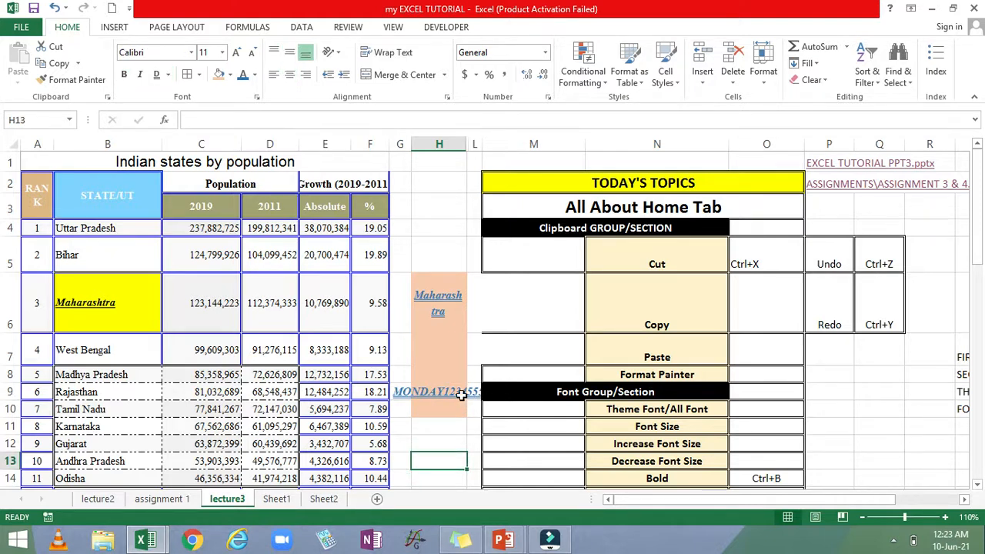
pyautogui.click(435, 392)
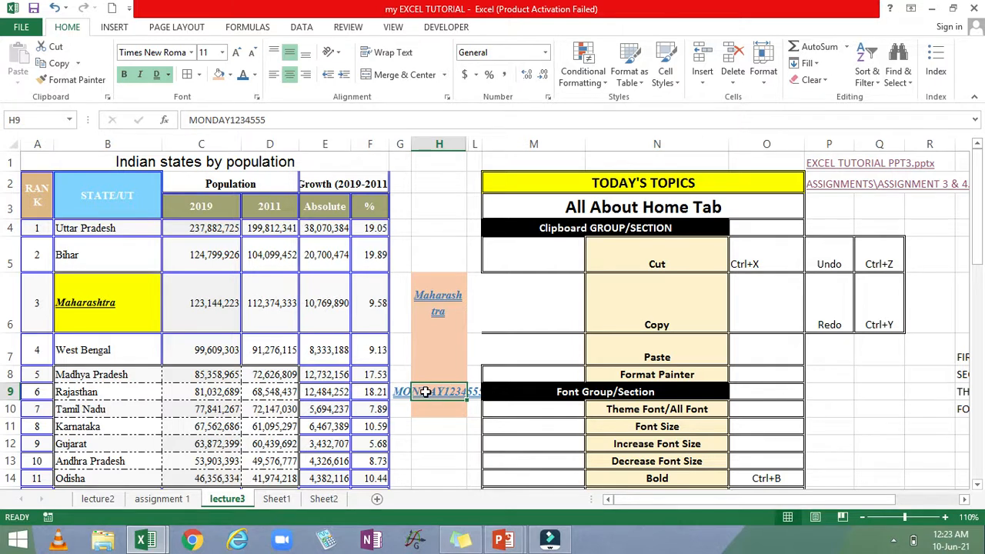
pyautogui.click(385, 50)
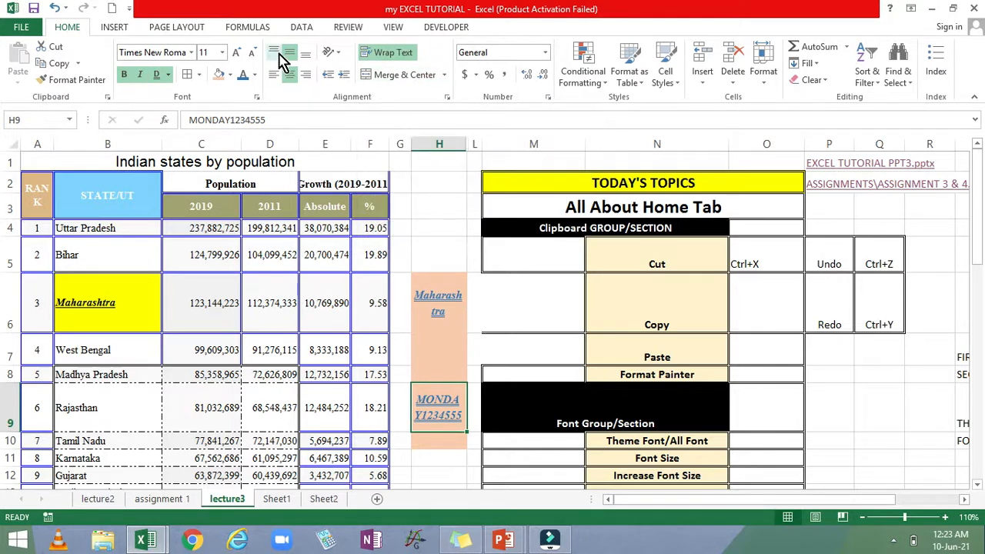
# - Check the alignment topics in the topics list and open the linked ASSIGNMENT 3 & 4 workbook
pyautogui.scroll(-7, 806, 329)
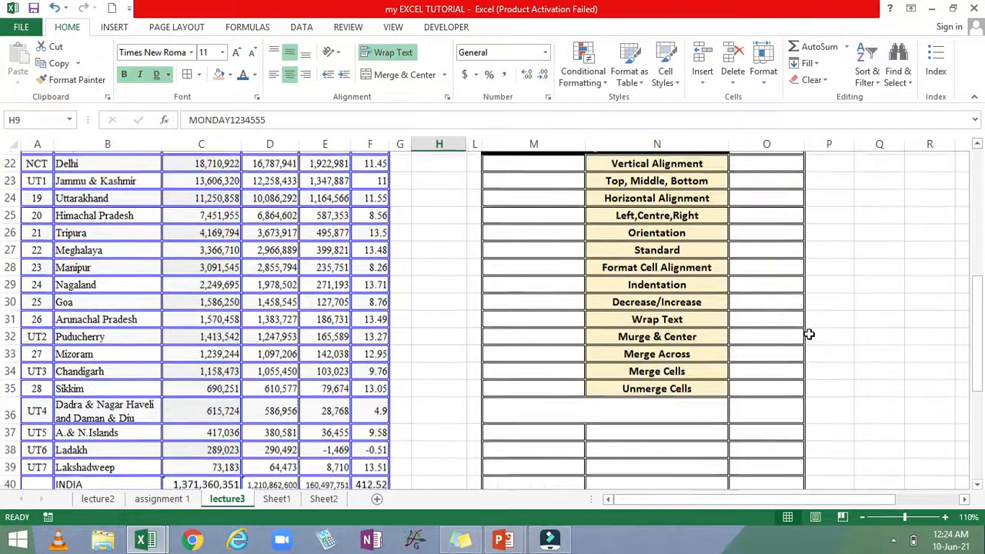
pyautogui.scroll(7, 808, 334)
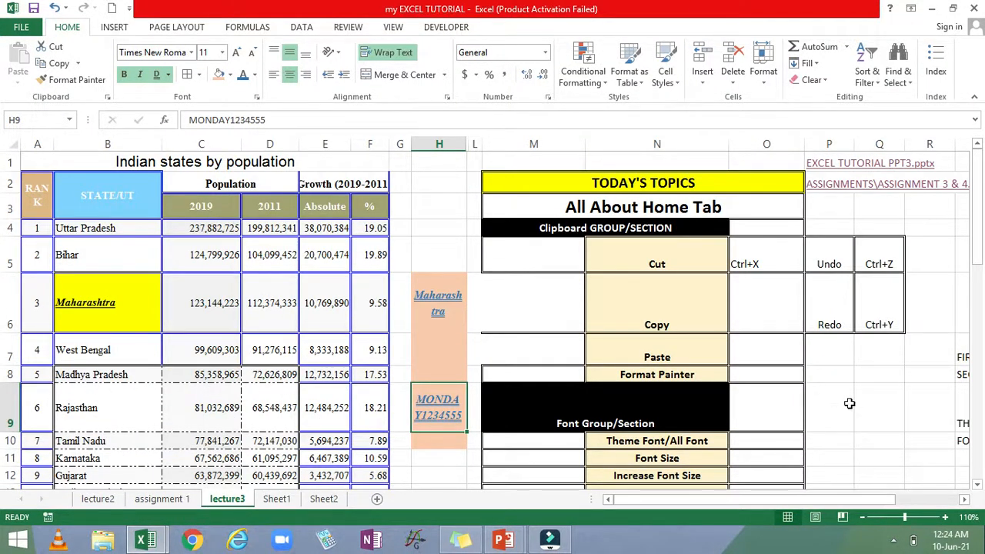
pyautogui.click(846, 189)
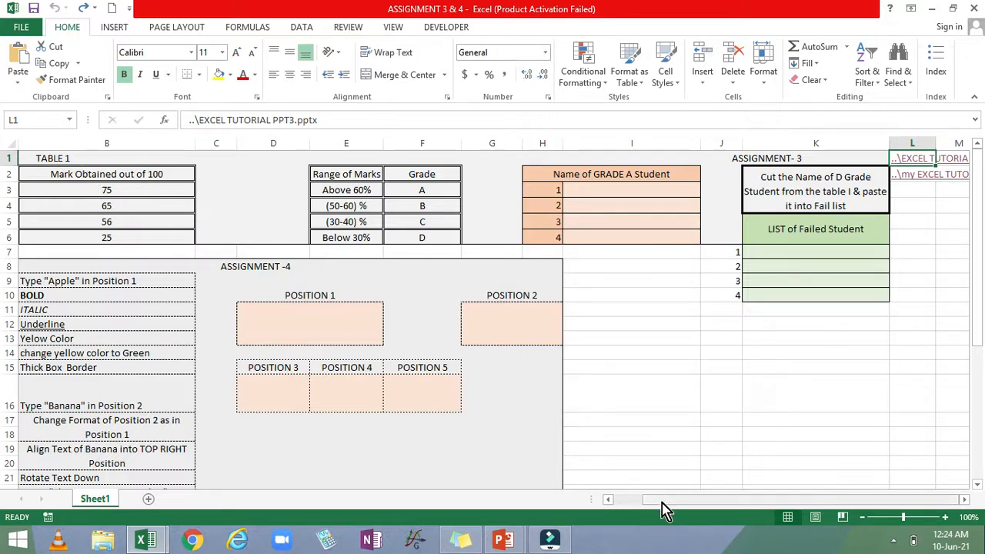
# - Read through all the ASSIGNMENT -4 steps and select the POSITION 1 box
pyautogui.moveTo(662, 502); pyautogui.dragTo(606, 518)
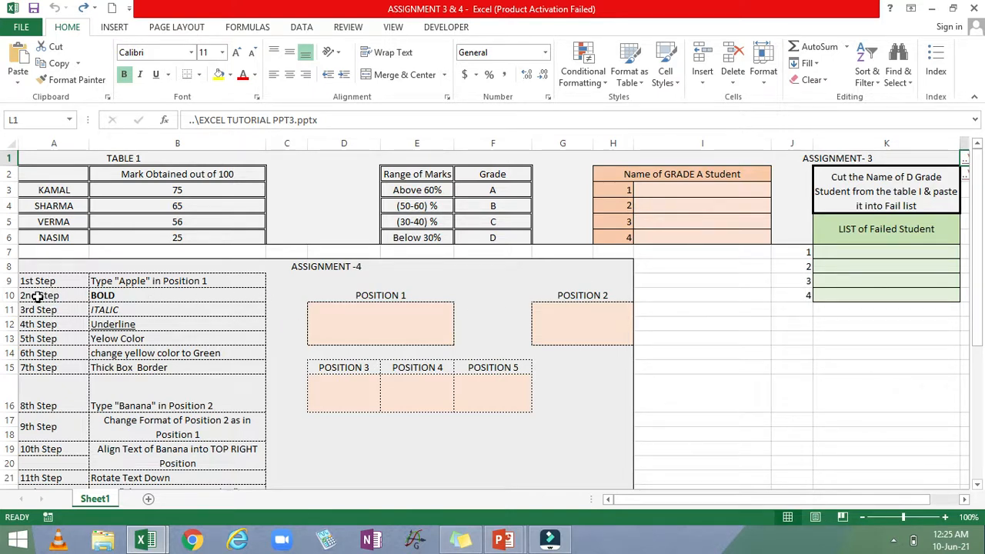
pyautogui.scroll(-3, 47, 285)
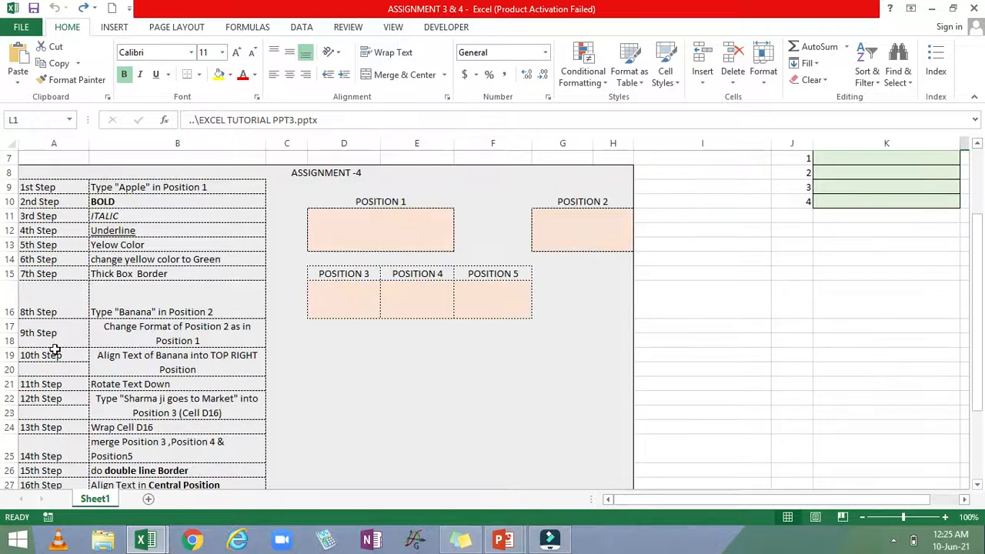
pyautogui.scroll(-2, 57, 360)
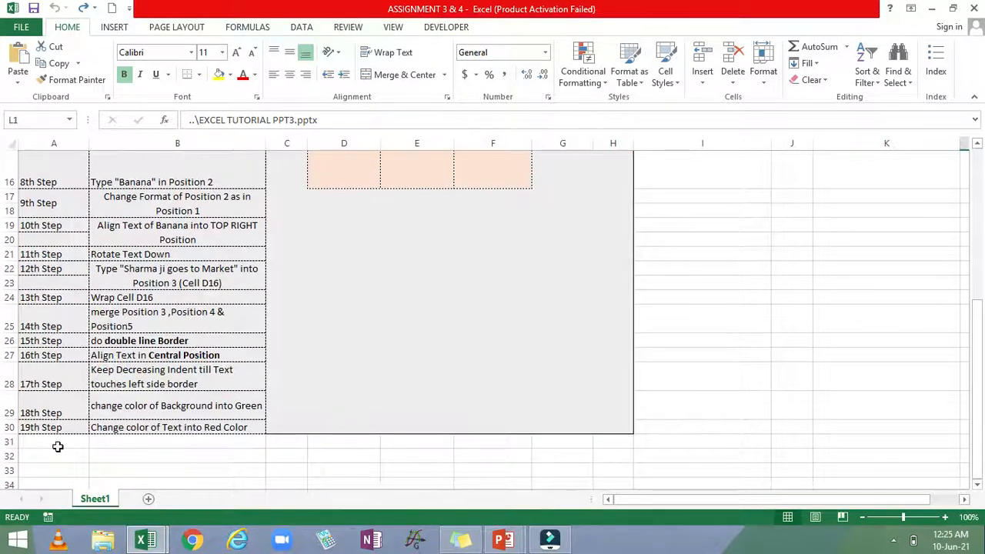
pyautogui.scroll(5, 43, 425)
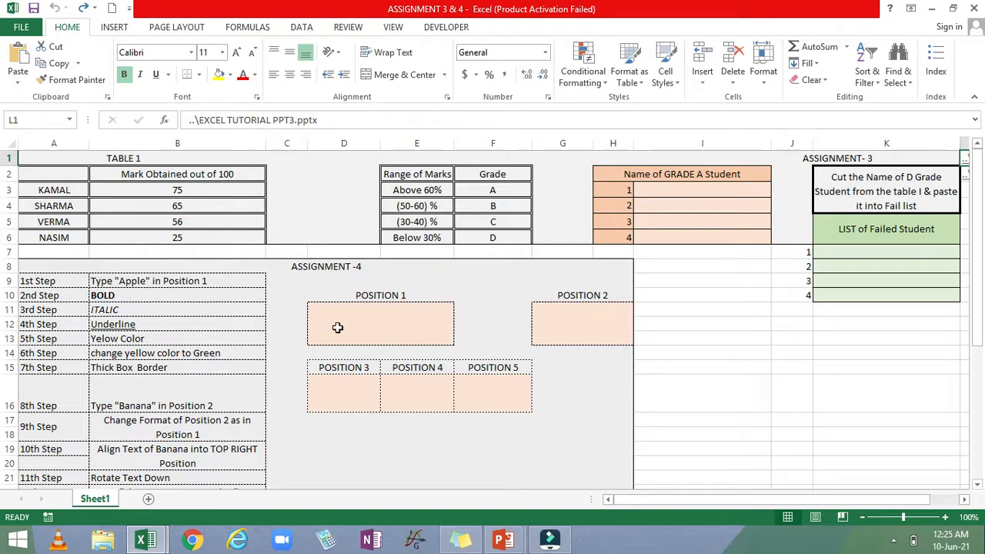
pyautogui.click(383, 323)
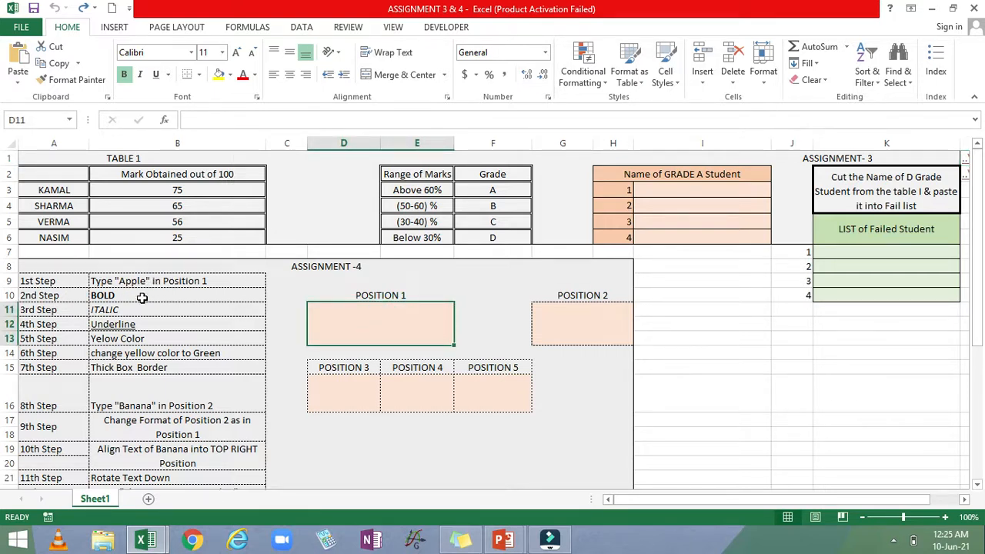
# - Review the ASSIGNMENT -4 formatting instructions from the bold, italic, underline and yellow colour steps through to the 19th step
pyautogui.click(102, 300)
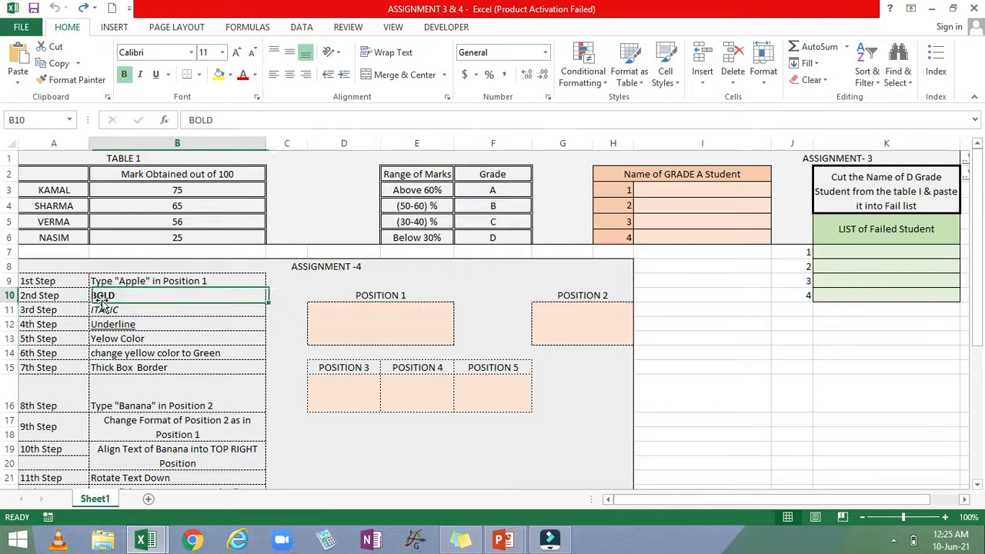
pyautogui.click(104, 311)
pyautogui.click(109, 326)
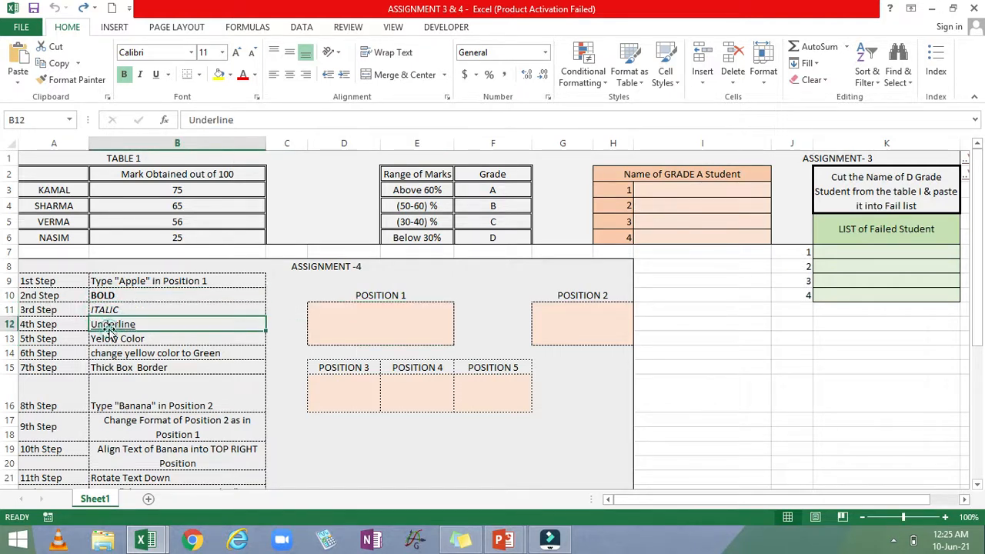
pyautogui.click(115, 340)
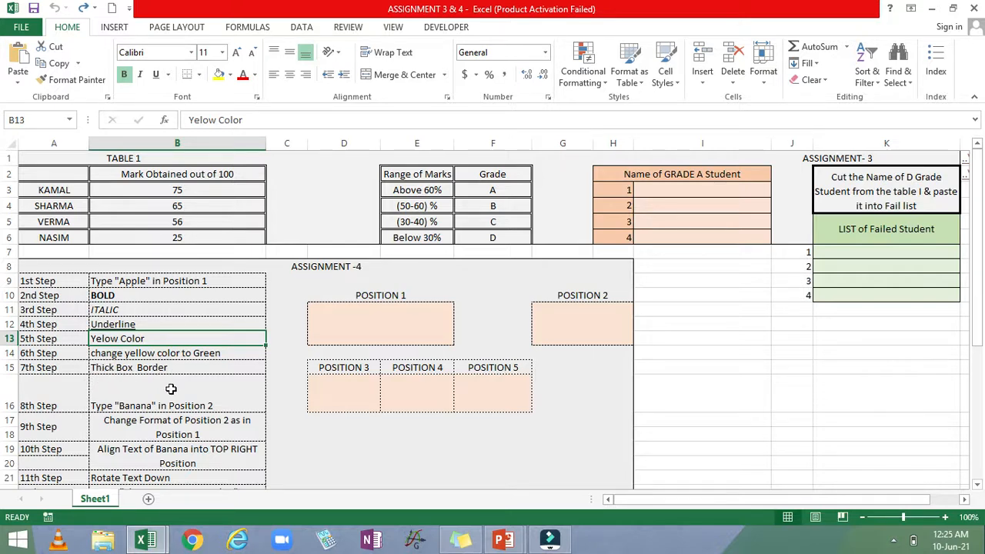
pyautogui.scroll(-2, 187, 404)
pyautogui.scroll(-3, 187, 403)
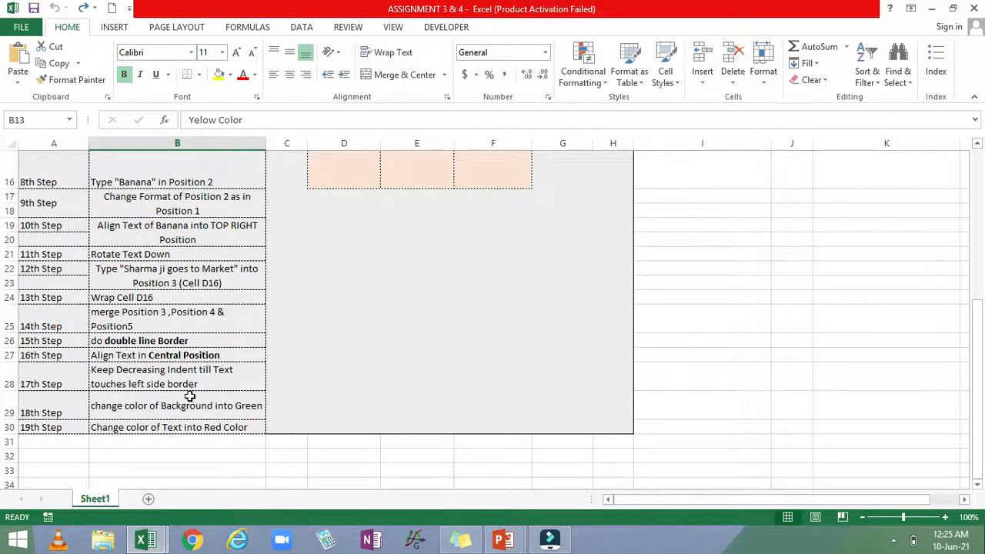
pyautogui.scroll(1, 190, 395)
pyautogui.scroll(4, 190, 393)
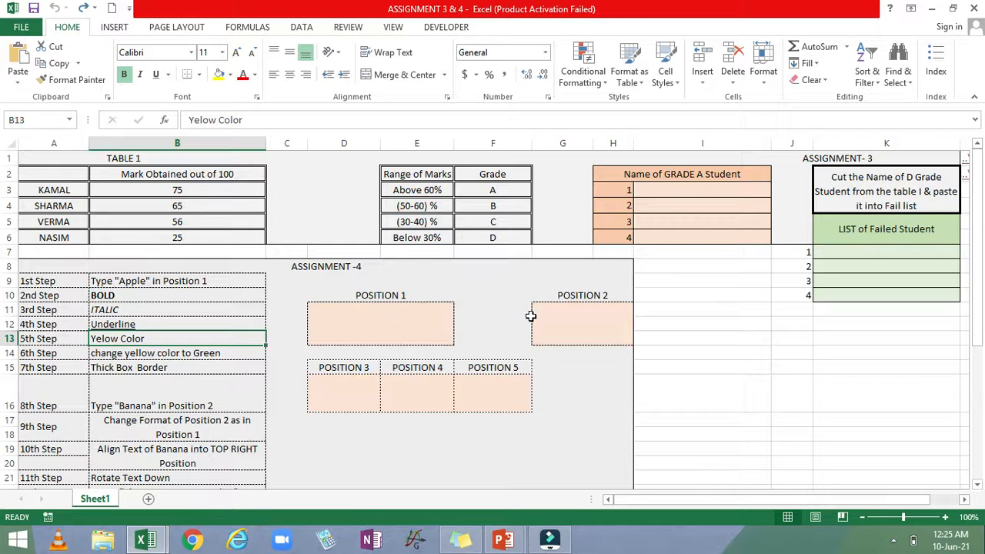
pyautogui.scroll(-5, 121, 431)
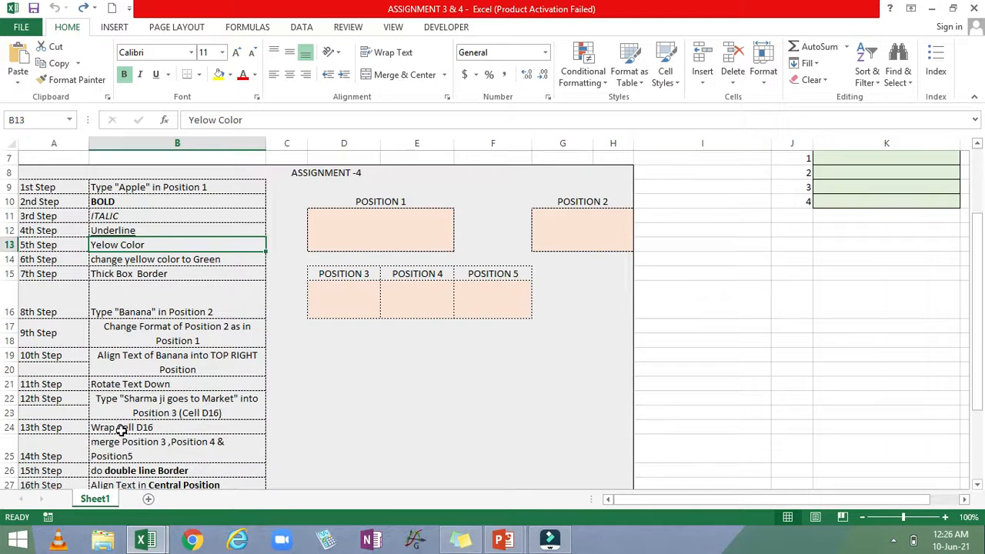
pyautogui.scroll(5, 110, 404)
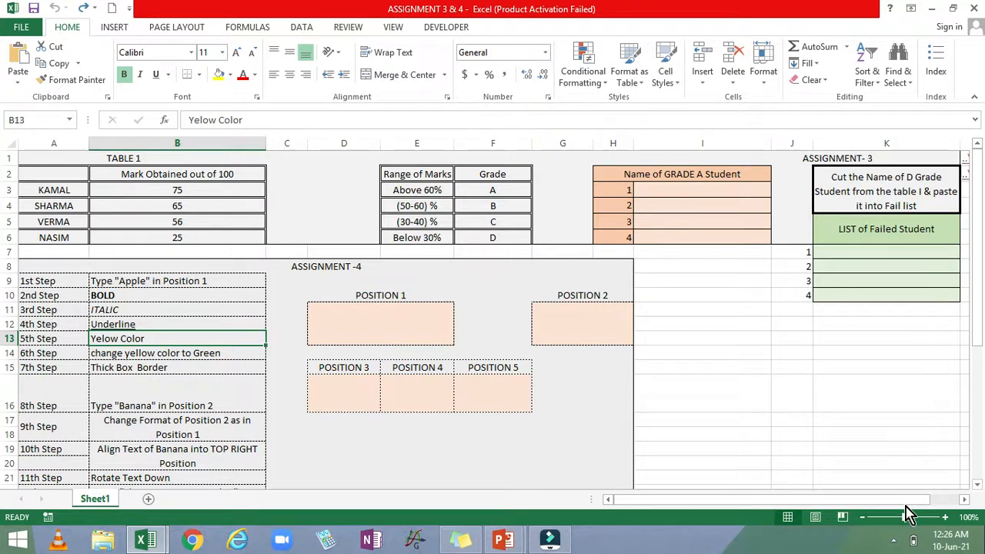
# - Open the linked EXCEL TUTORIAL PPT3.pptx presentation beside ASSIGNMENT- 3 and advance past its title slide
pyautogui.click(964, 500)
pyautogui.click(964, 499)
pyautogui.click(964, 499)
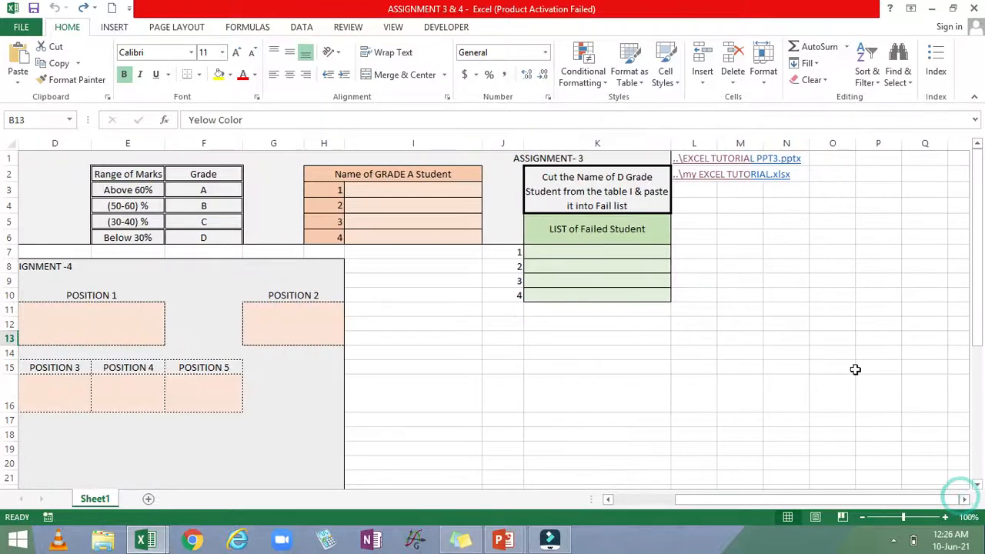
pyautogui.click(712, 160)
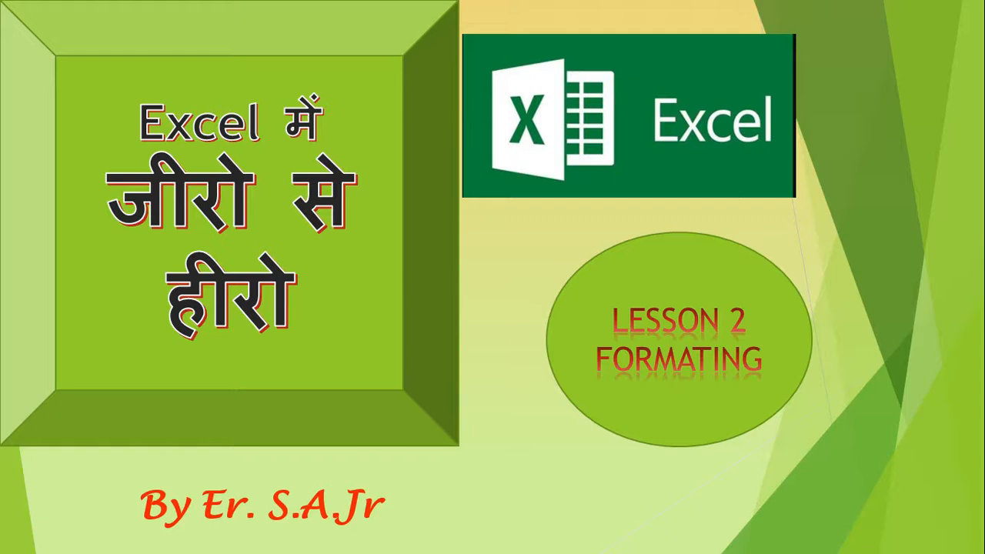
pyautogui.press('Right')
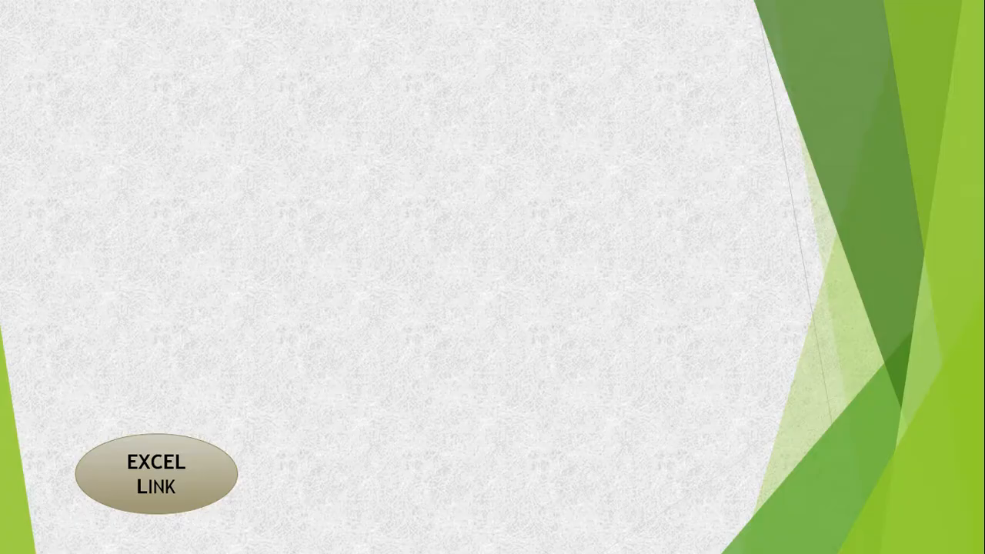